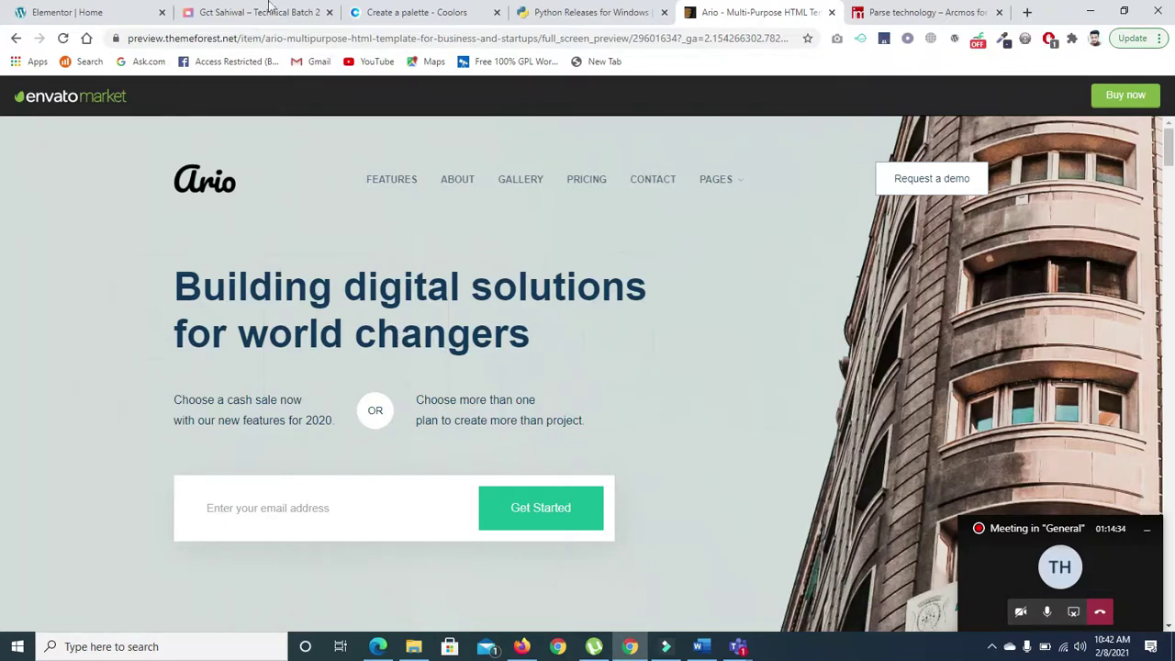
- Add a single-column section below the existing content of the Elementor home page, just above the footer
{"action": "left_click", "coordinate": [234, 12]}
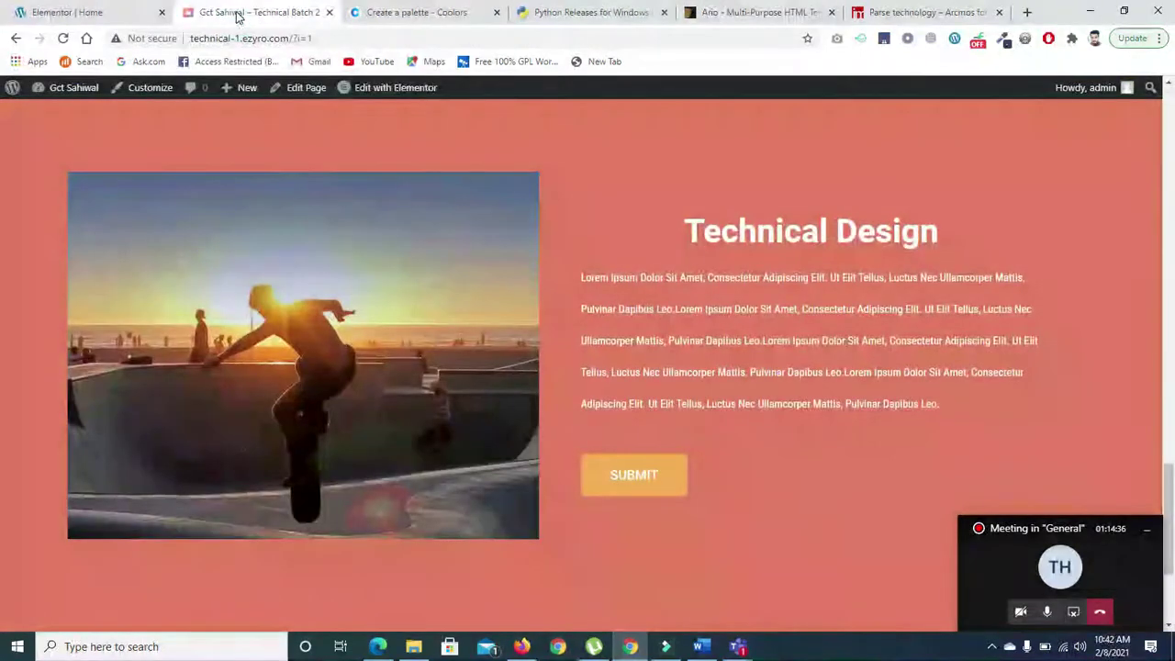
{"action": "left_click_drag", "start_coordinate": [1167, 496], "coordinate": [1169, 424]}
{"action": "left_click", "coordinate": [57, 9]}
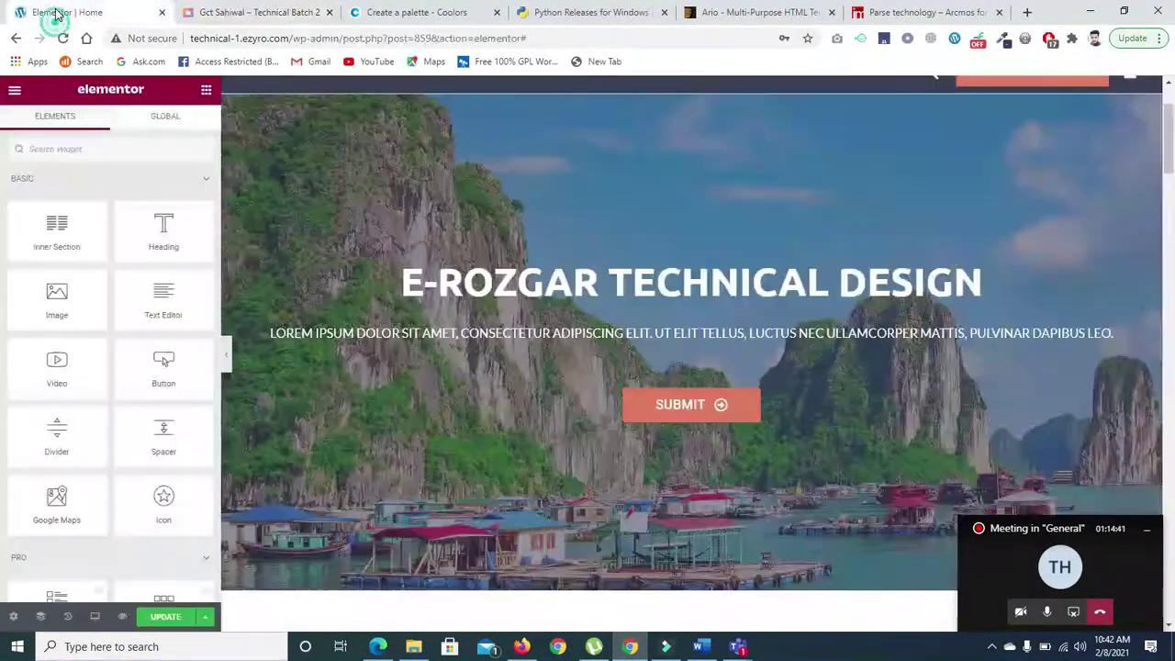
{"action": "scroll", "coordinate": [642, 321], "scroll_direction": "down", "scroll_amount": 15}
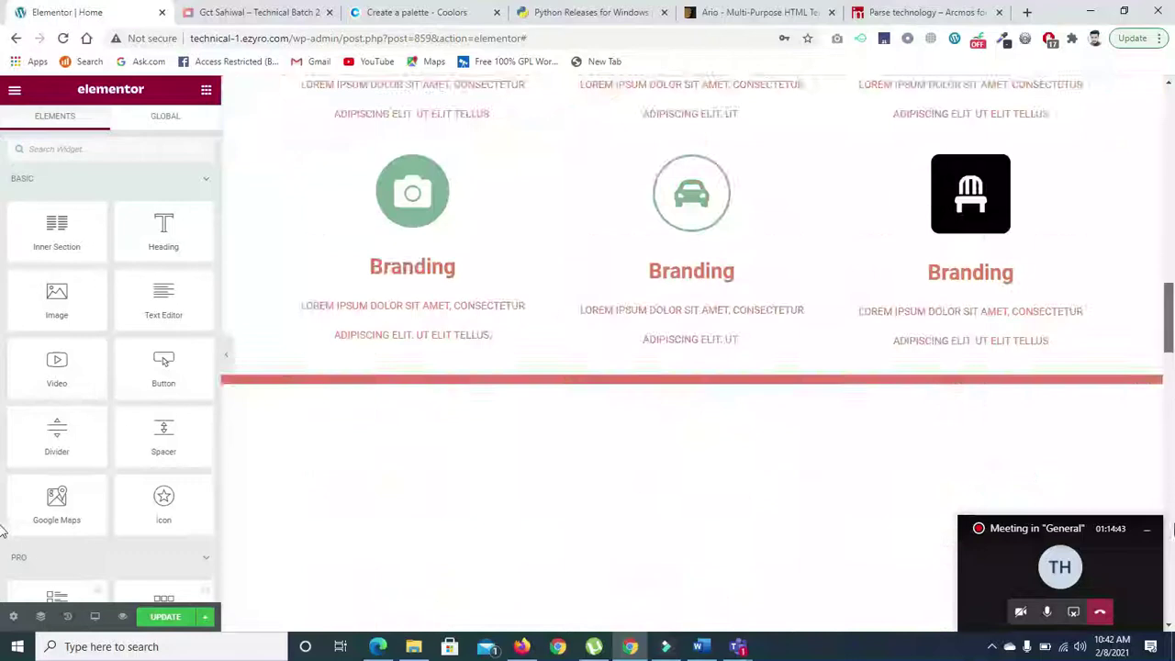
{"action": "left_click", "coordinate": [672, 288]}
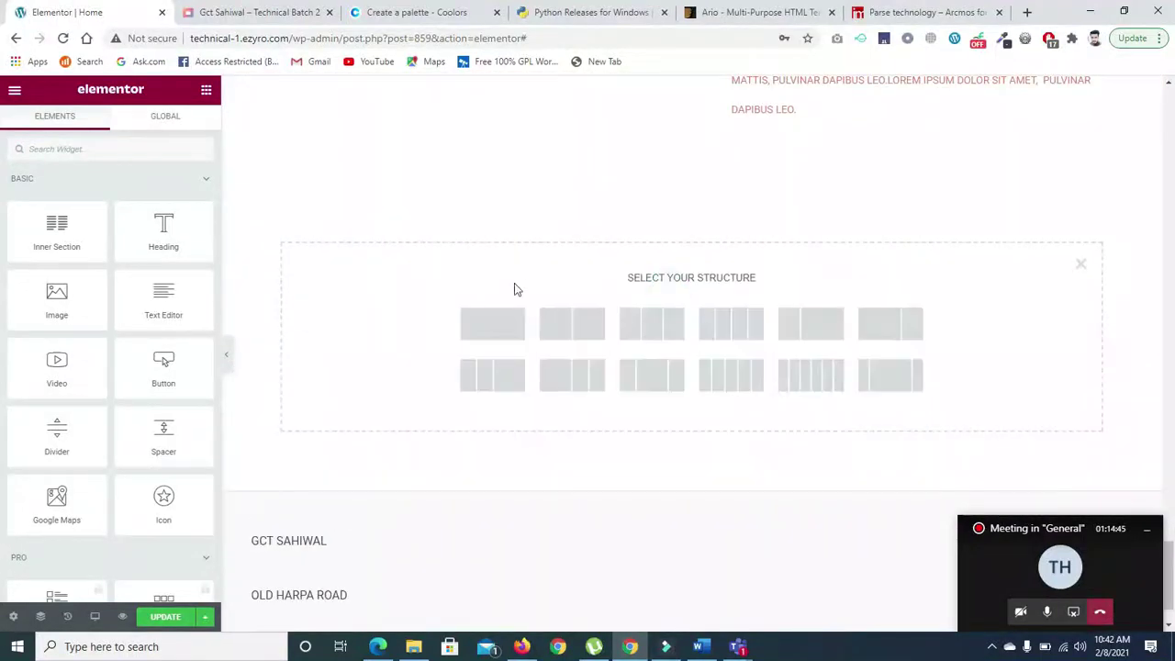
{"action": "left_click", "coordinate": [485, 318]}
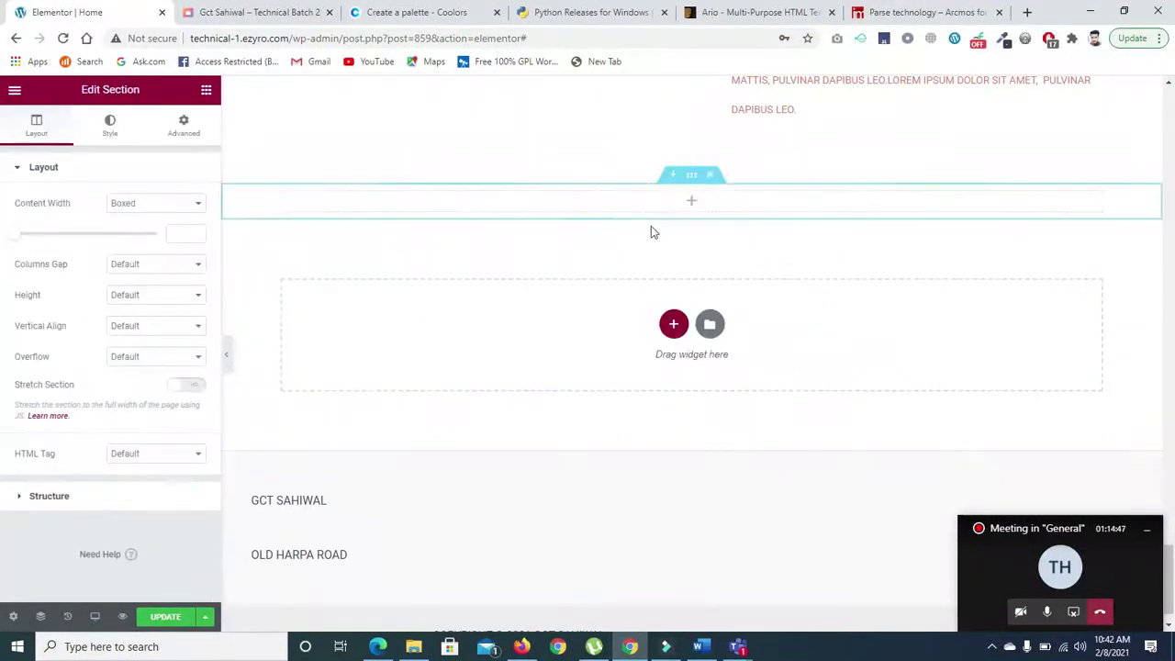
- Give the new section a classic background using the image commercials_ads_bg.jpg from the media library
{"action": "left_click", "coordinate": [110, 125]}
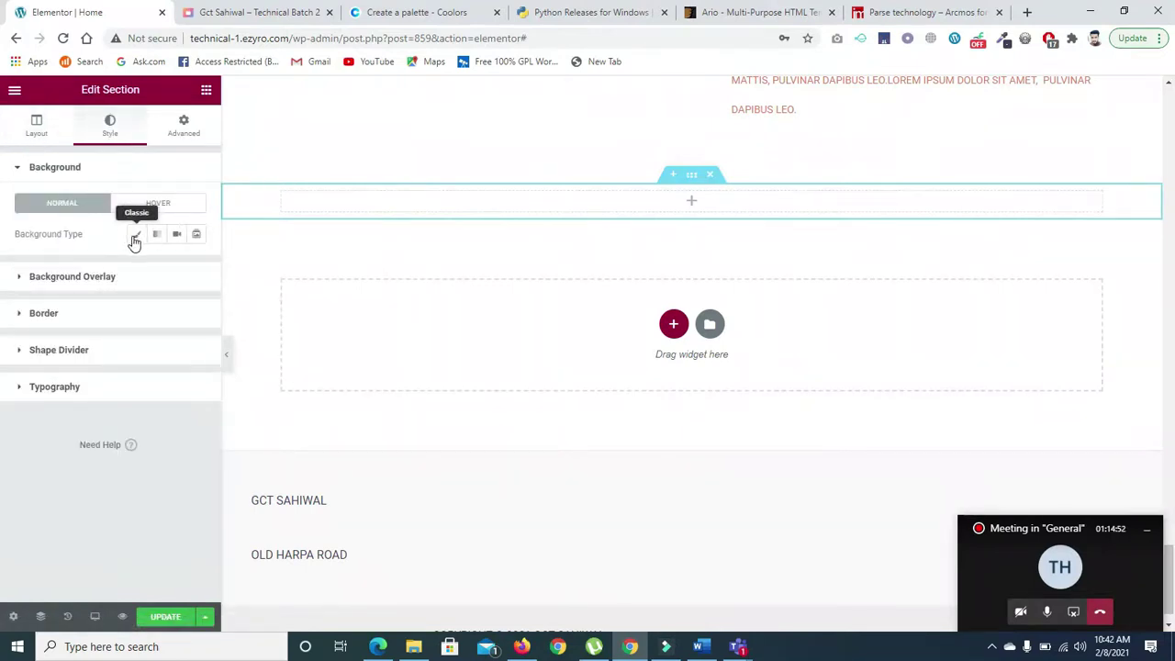
{"action": "left_click", "coordinate": [136, 233]}
{"action": "left_click", "coordinate": [138, 354]}
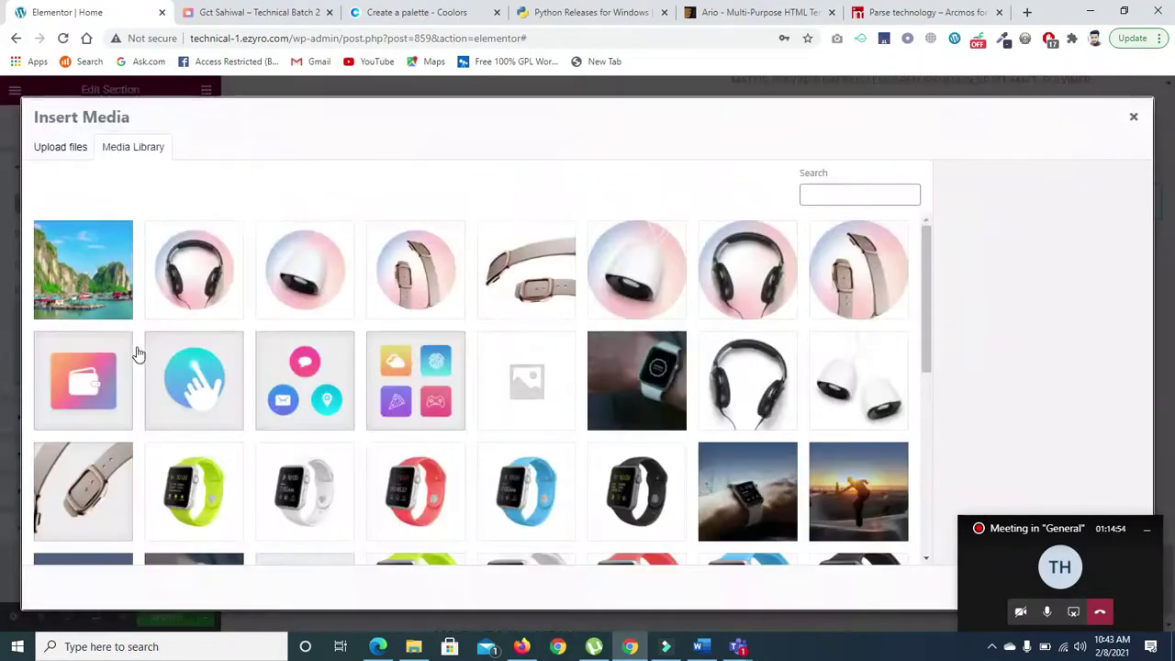
{"action": "left_click", "coordinate": [835, 520]}
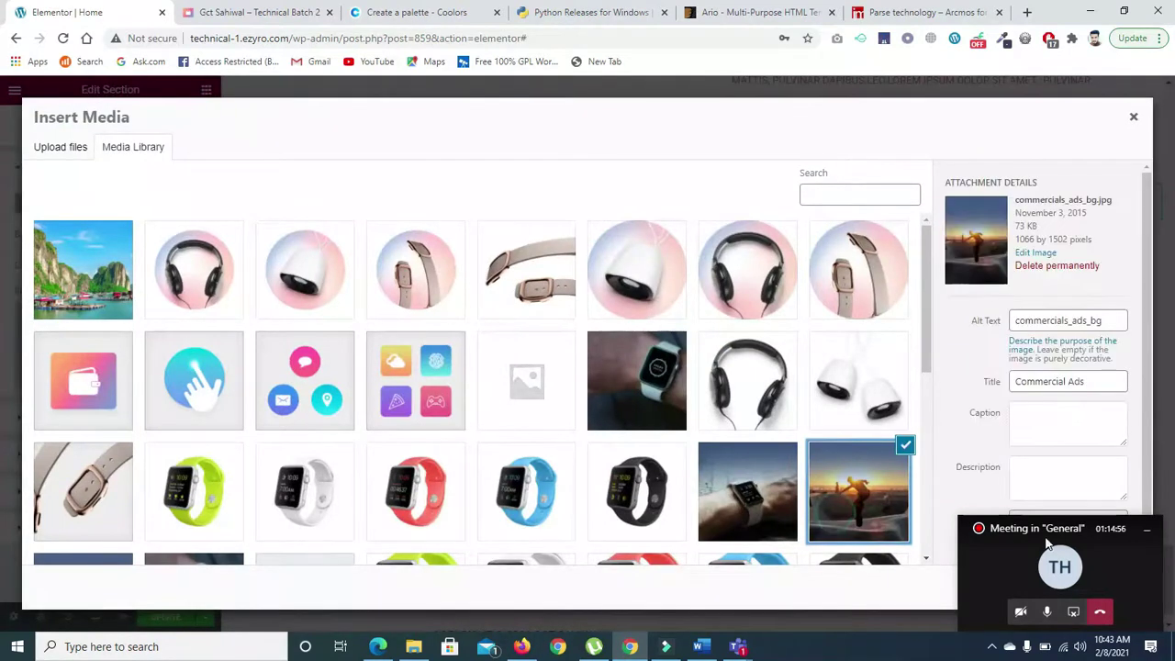
{"action": "left_click", "coordinate": [1093, 589]}
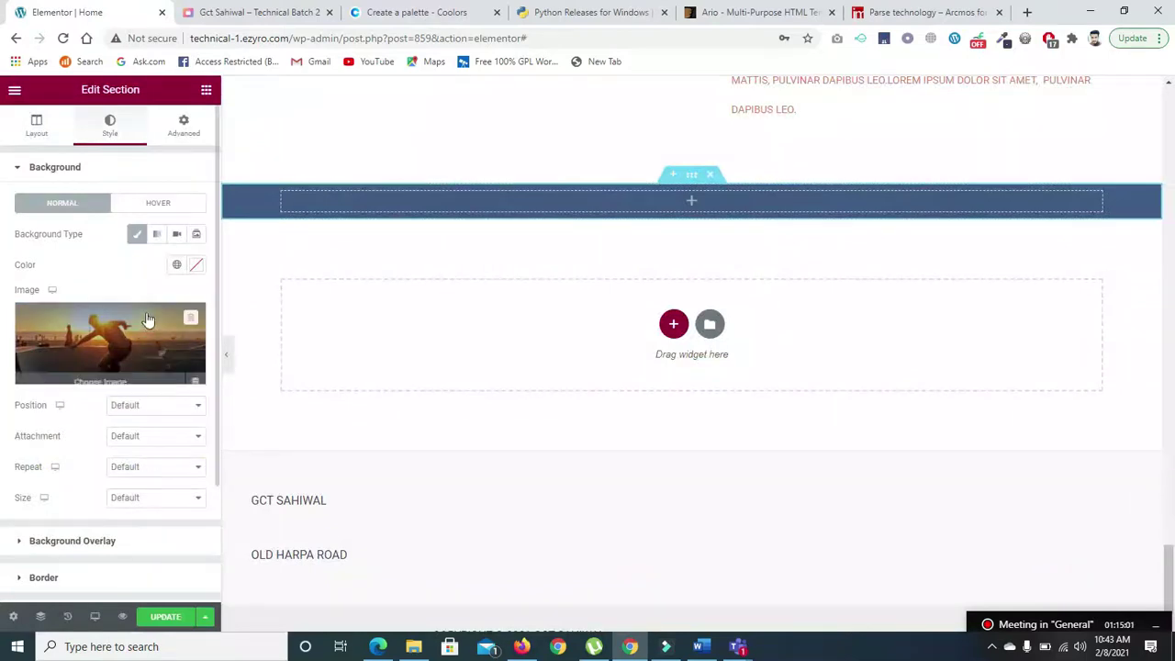
- Set the section's height to Fit To Screen, content width to Full Width and columns gap to No Gap
{"action": "left_click", "coordinate": [37, 122]}
{"action": "left_click", "coordinate": [151, 295]}
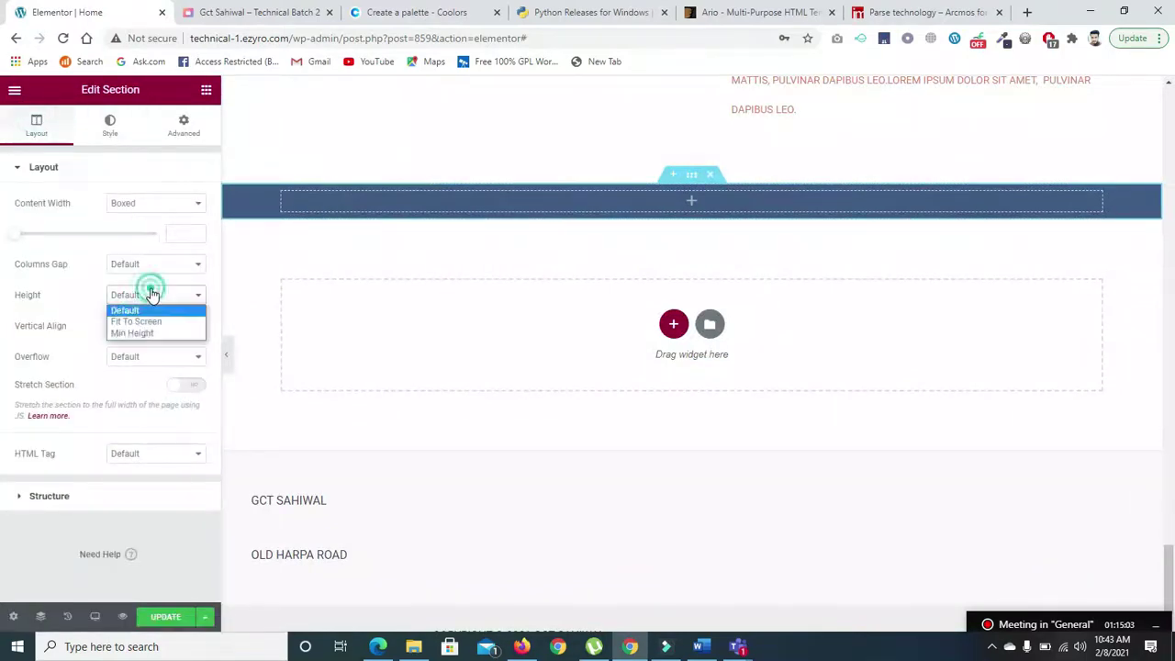
{"action": "left_click", "coordinate": [145, 321]}
{"action": "left_click", "coordinate": [157, 206]}
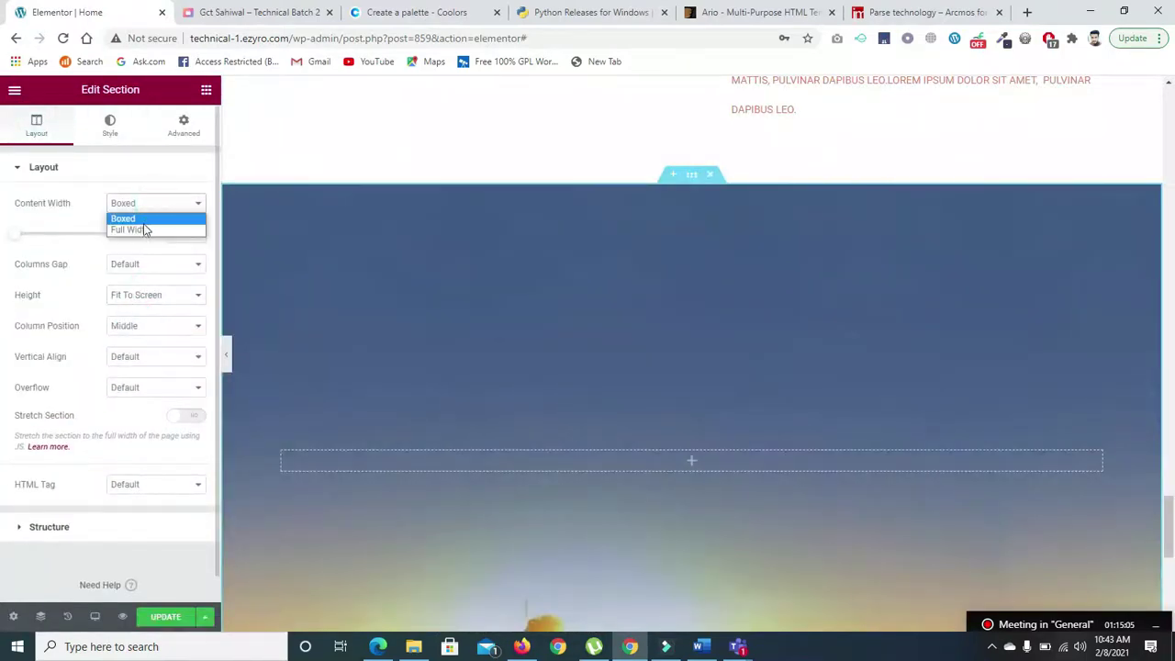
{"action": "left_click", "coordinate": [137, 227]}
{"action": "left_click", "coordinate": [142, 233]}
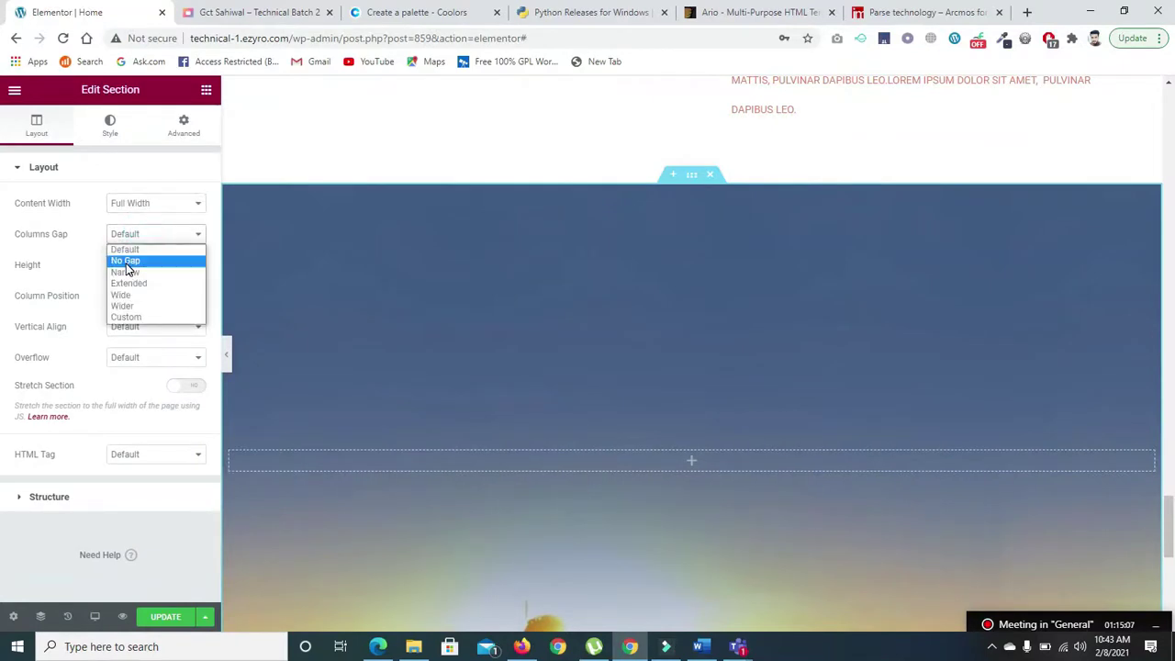
{"action": "left_click", "coordinate": [129, 262]}
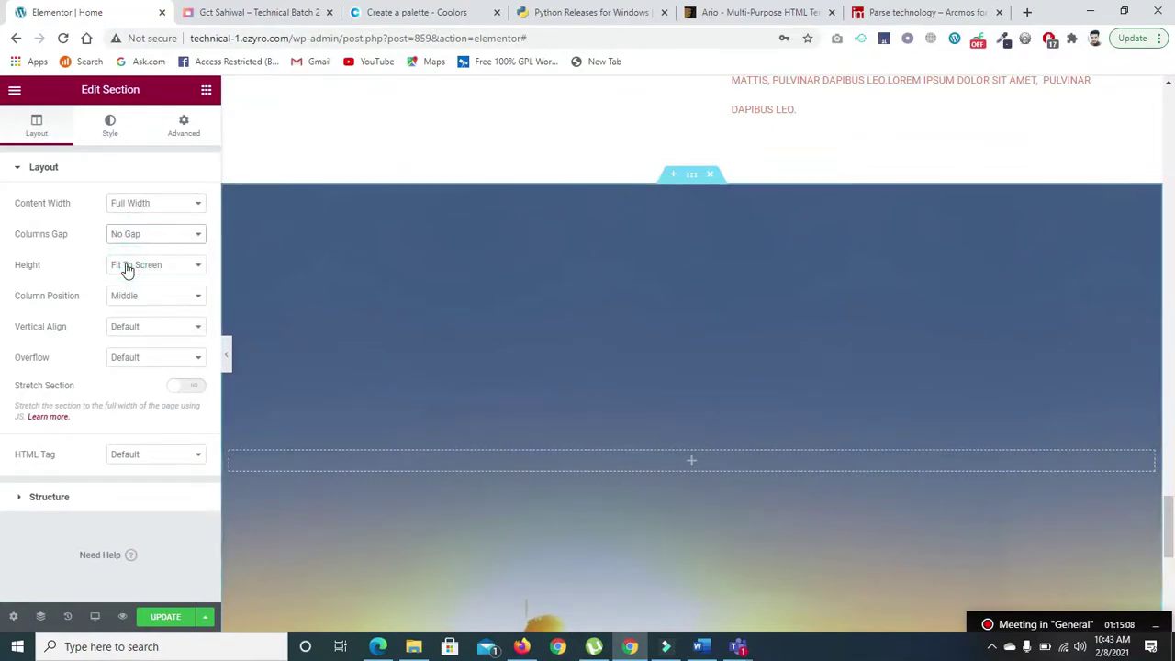
- Set the background image's position to Center Center, repeat to No-repeat and size to Cover, keeping the default attachment
{"action": "left_click", "coordinate": [162, 408]}
{"action": "left_click", "coordinate": [154, 430]}
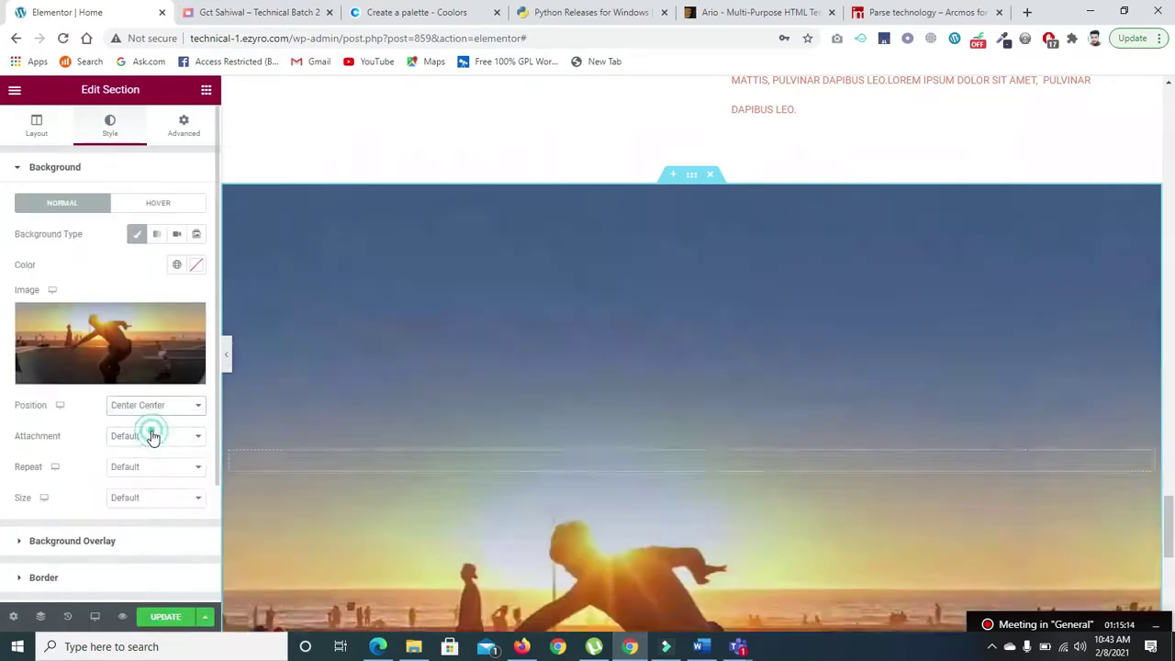
{"action": "left_click", "coordinate": [168, 435]}
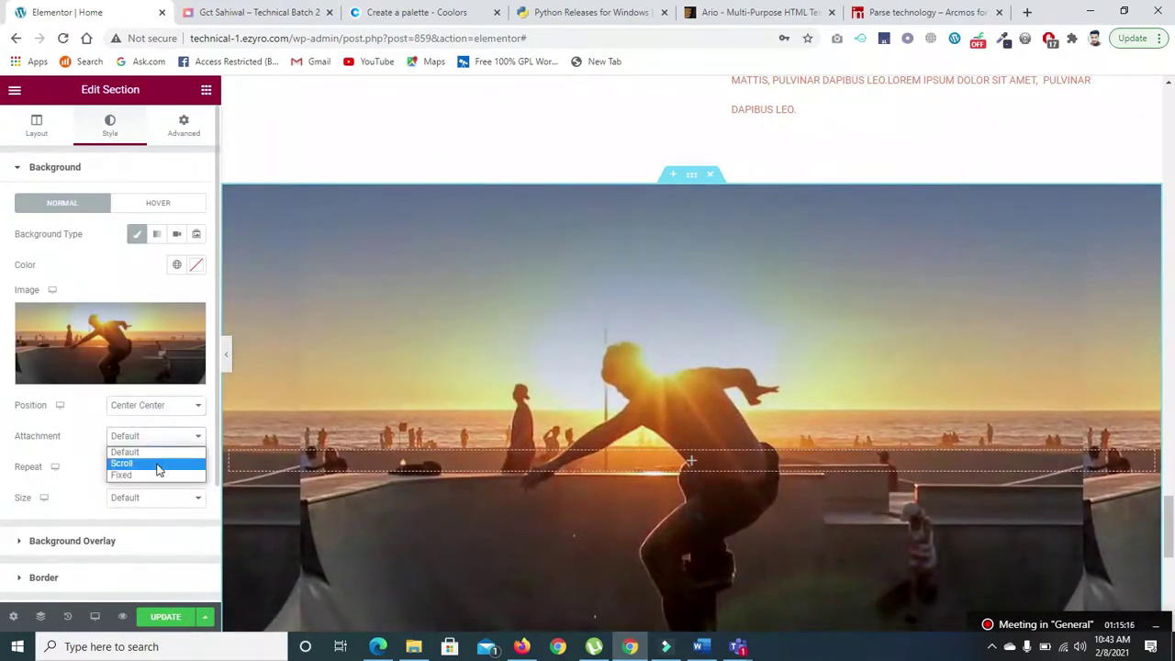
{"action": "left_click", "coordinate": [159, 446]}
{"action": "left_click", "coordinate": [149, 470]}
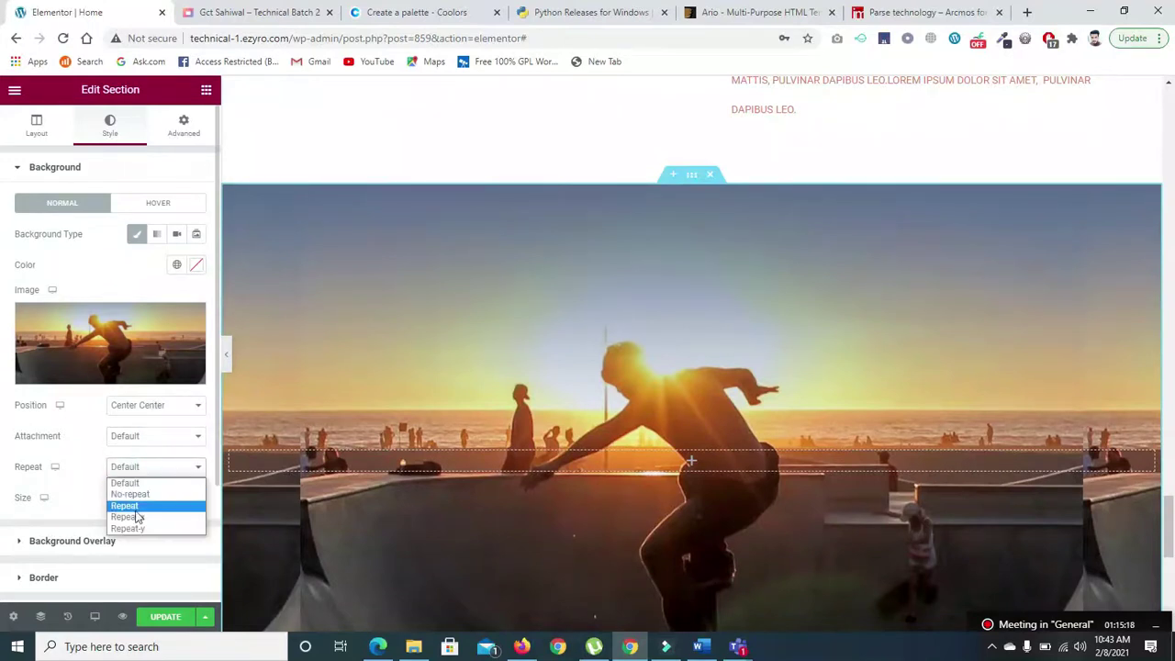
{"action": "left_click", "coordinate": [142, 497]}
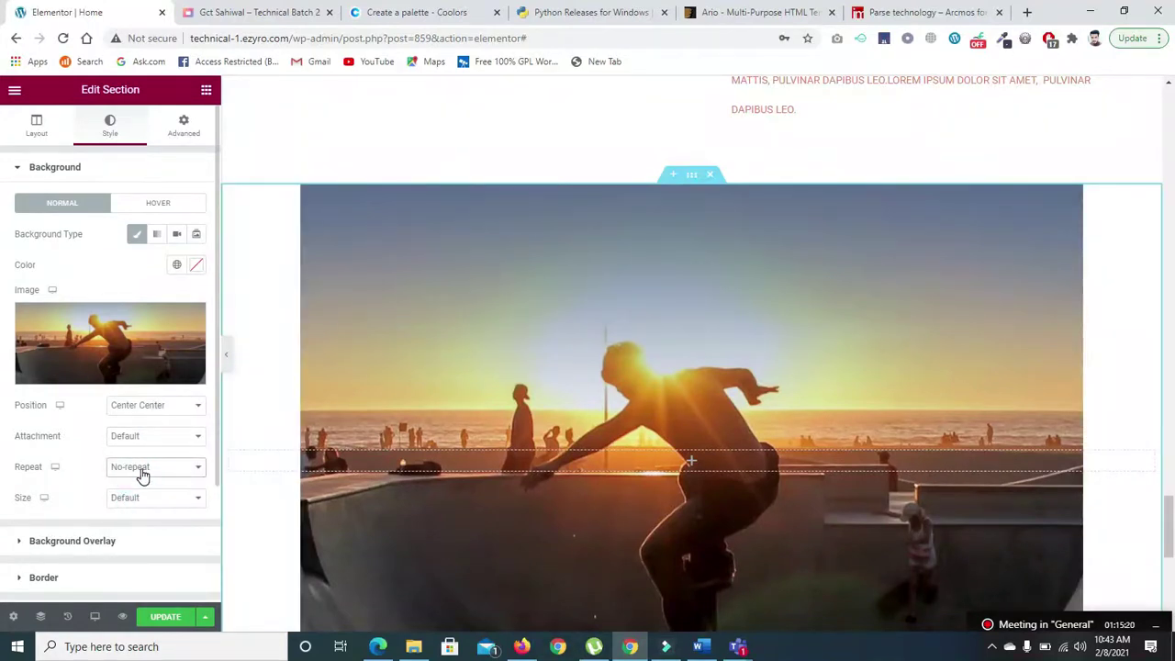
{"action": "left_click", "coordinate": [147, 497]}
{"action": "left_click", "coordinate": [133, 534]}
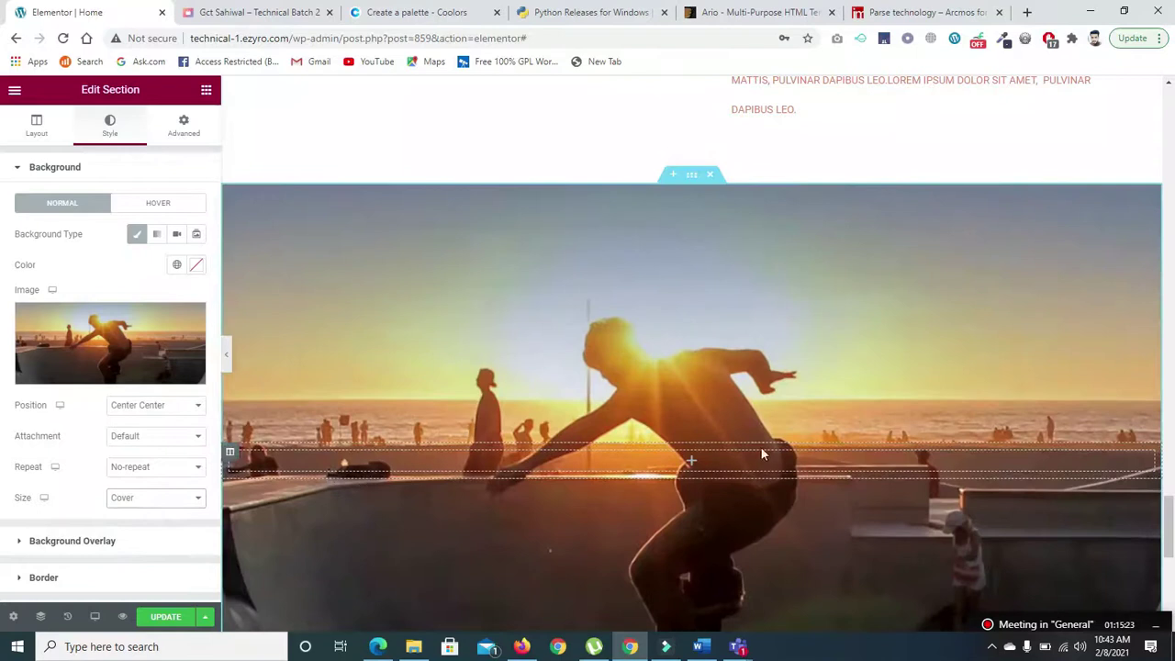
- Add a classic background overlay to the section with the black global color at 0.6 opacity
{"action": "scroll", "coordinate": [760, 454], "scroll_direction": "down", "scroll_amount": 2}
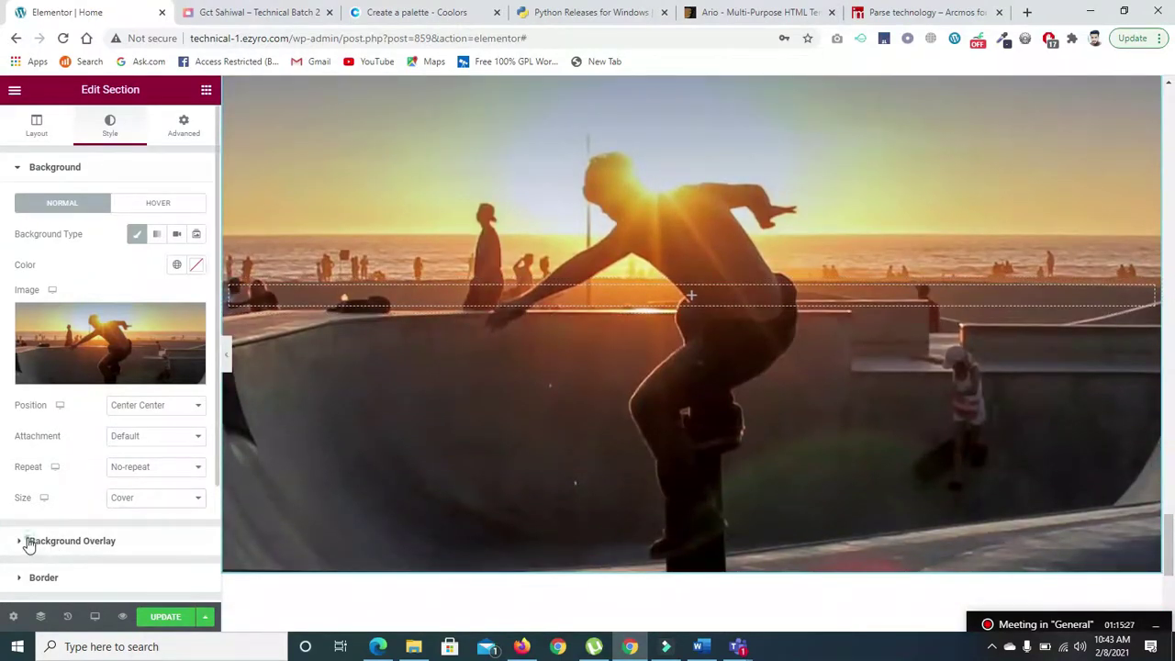
{"action": "left_click", "coordinate": [28, 542]}
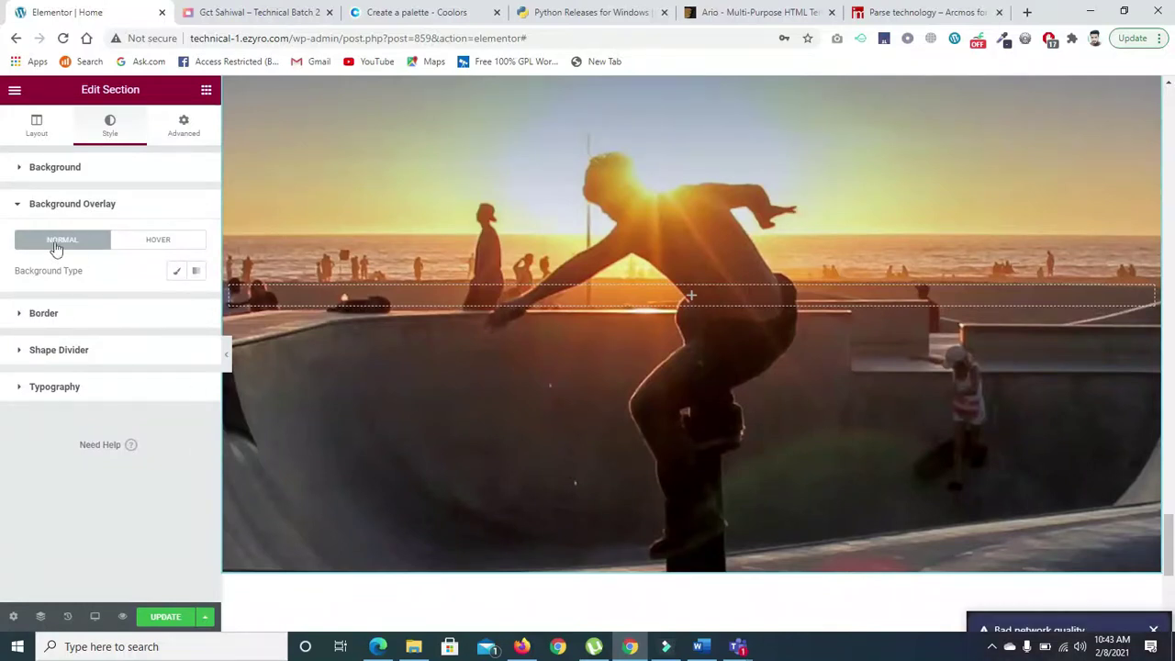
{"action": "left_click", "coordinate": [176, 270]}
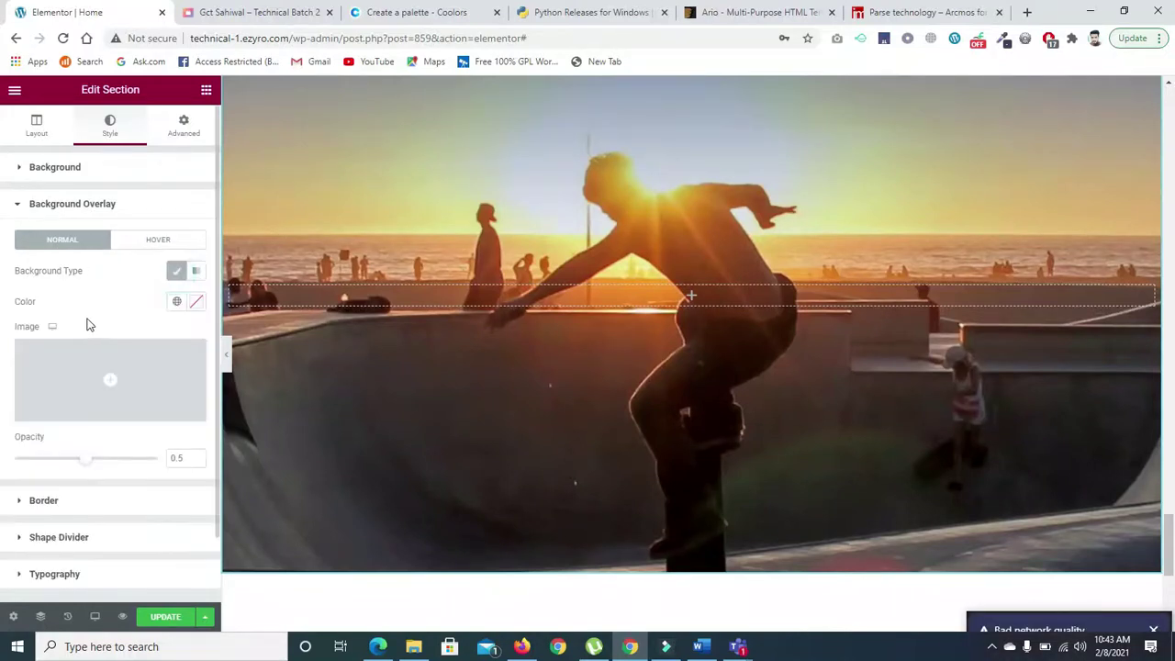
{"action": "left_click", "coordinate": [176, 303]}
{"action": "left_click", "coordinate": [89, 395]}
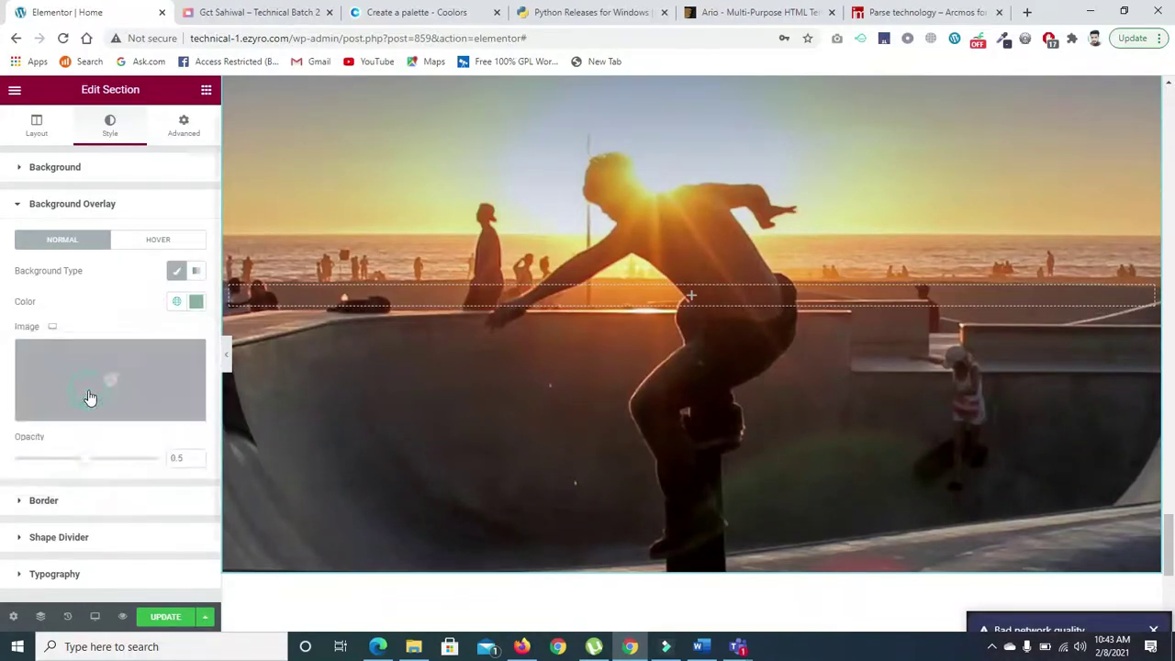
{"action": "mouse_move", "coordinate": [85, 458]}
{"action": "left_mouse_down"}
{"action": "mouse_move", "coordinate": [125, 460]}
{"action": "mouse_move", "coordinate": [104, 467]}
{"action": "left_mouse_up"}
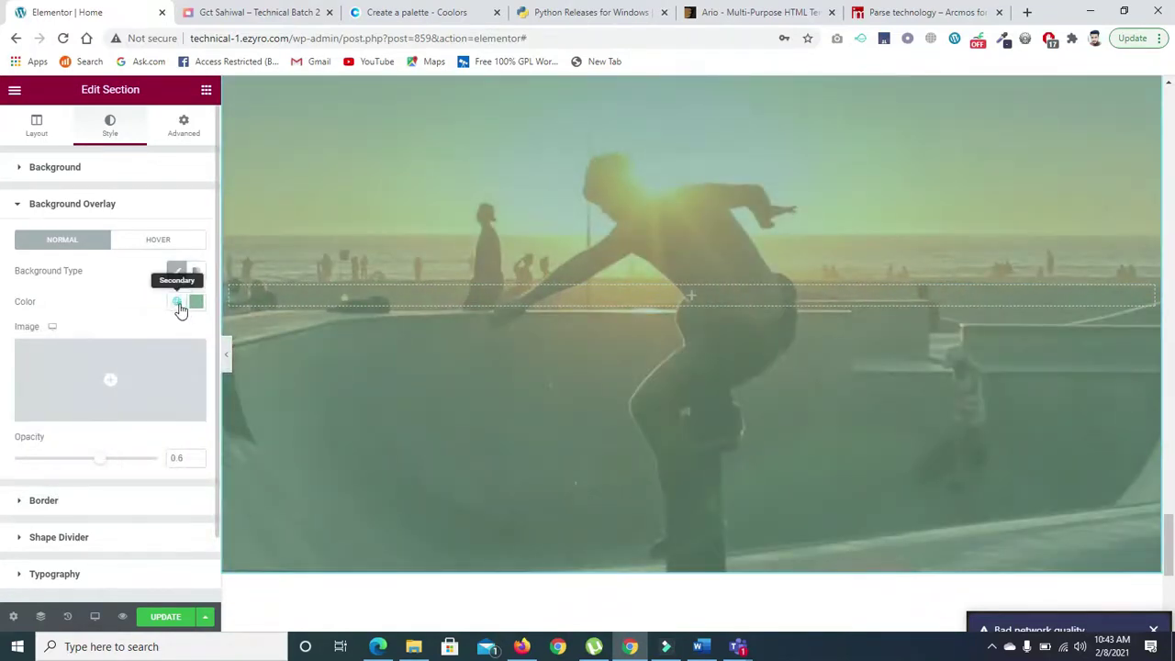
{"action": "left_click", "coordinate": [176, 303]}
{"action": "left_click", "coordinate": [77, 446]}
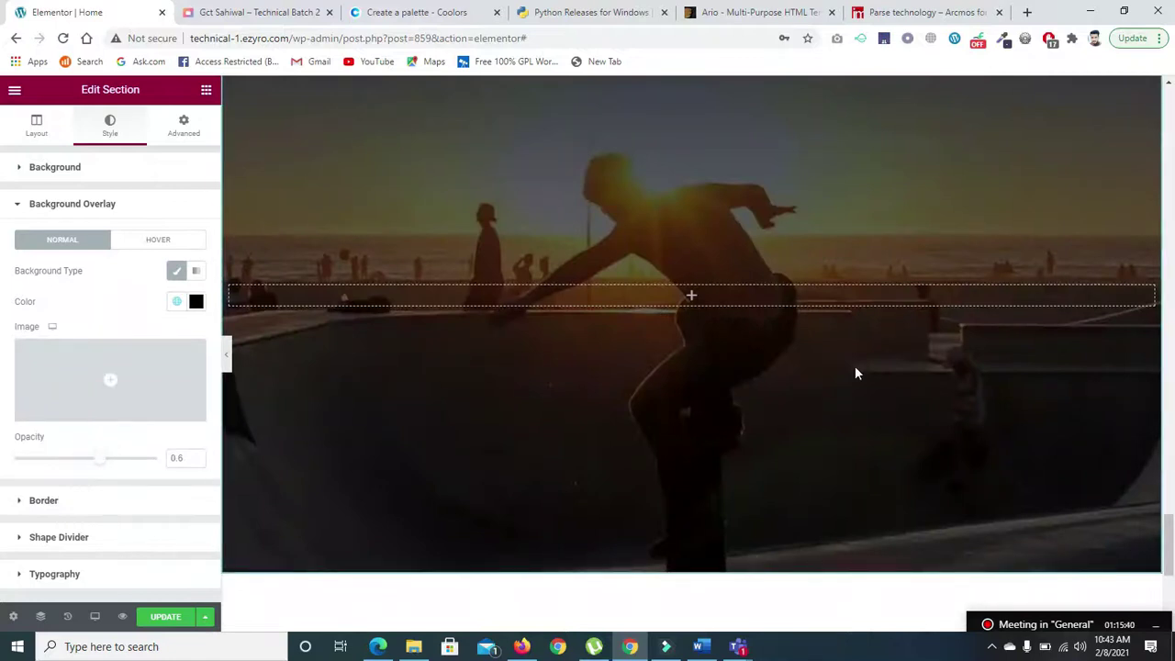
- Duplicate the empty column in the skateboarder section to get two side-by-side columns
{"action": "left_click_drag", "start_coordinate": [1170, 571], "coordinate": [1170, 548]}
{"action": "left_click_drag", "start_coordinate": [3, 548], "coordinate": [9, 537]}
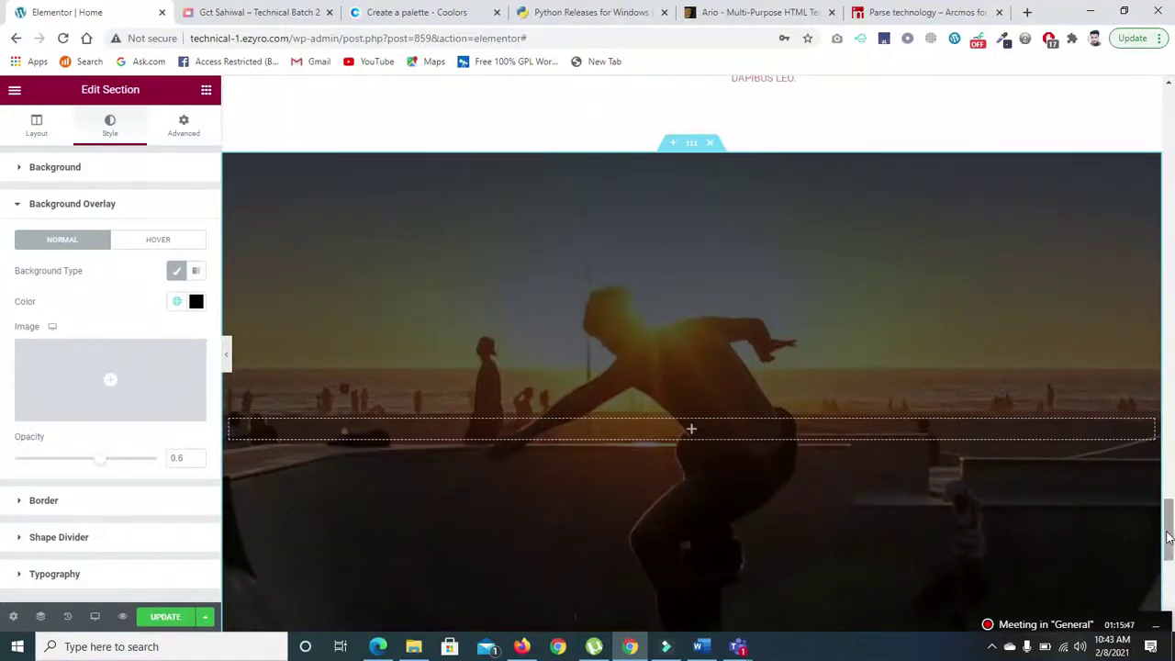
{"action": "left_click_drag", "start_coordinate": [1169, 528], "coordinate": [1170, 536]}
{"action": "scroll", "coordinate": [725, 363], "scroll_direction": "down", "scroll_amount": 1}
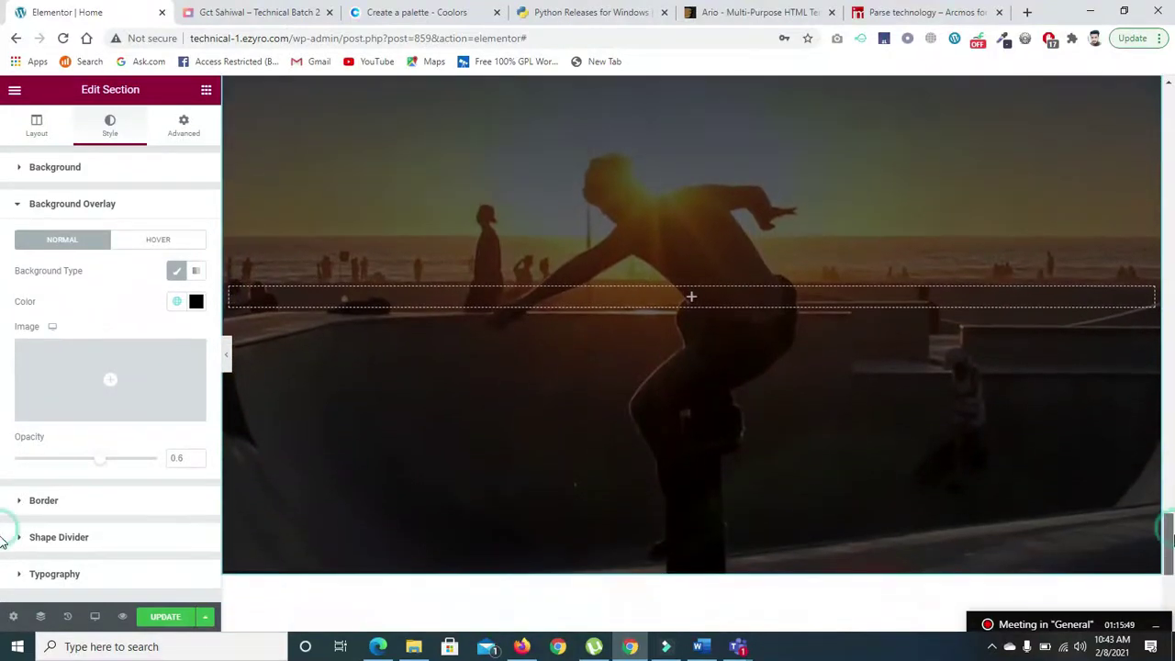
{"action": "scroll", "coordinate": [721, 376], "scroll_direction": "up", "scroll_amount": 1}
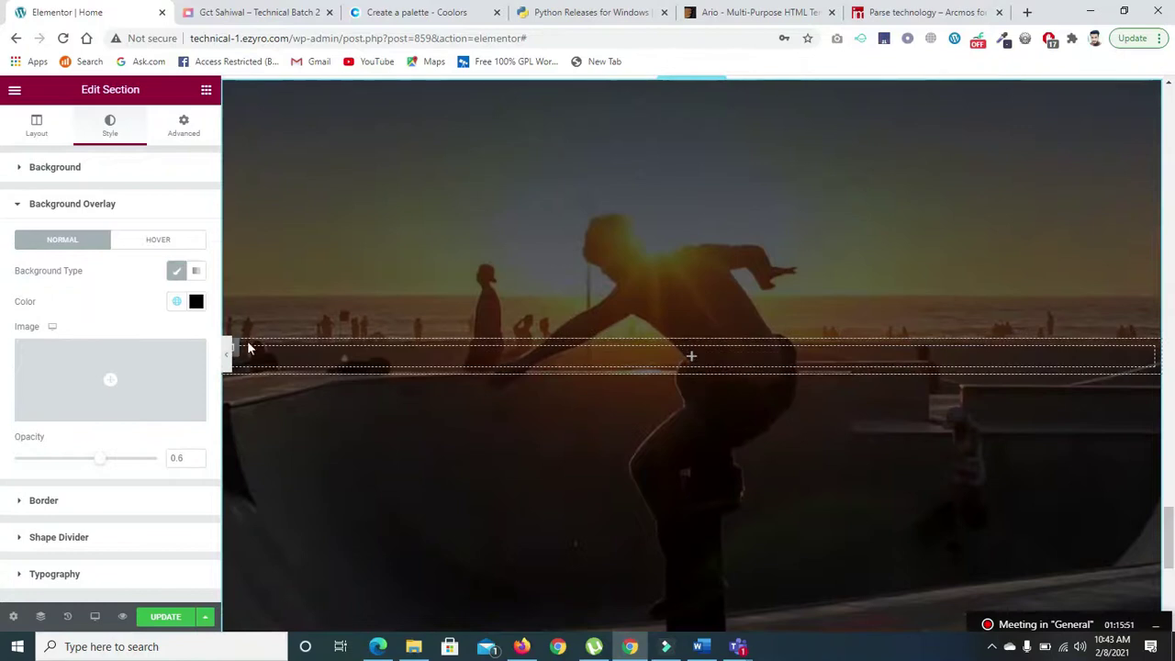
{"action": "right_click", "coordinate": [237, 356]}
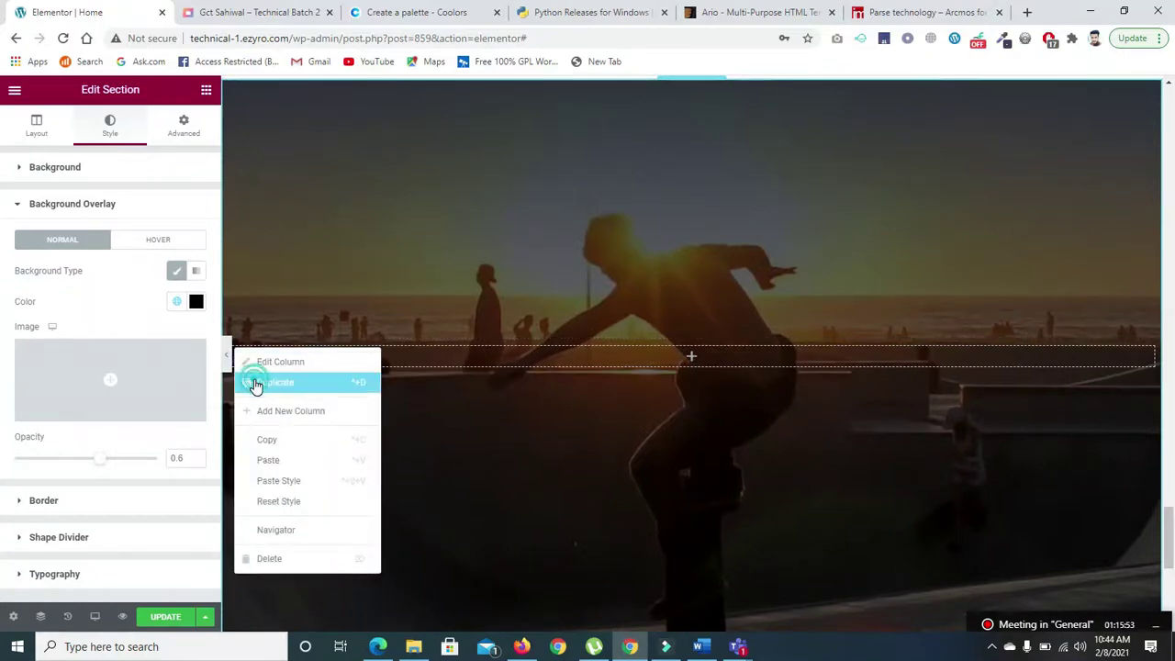
{"action": "left_click", "coordinate": [255, 380]}
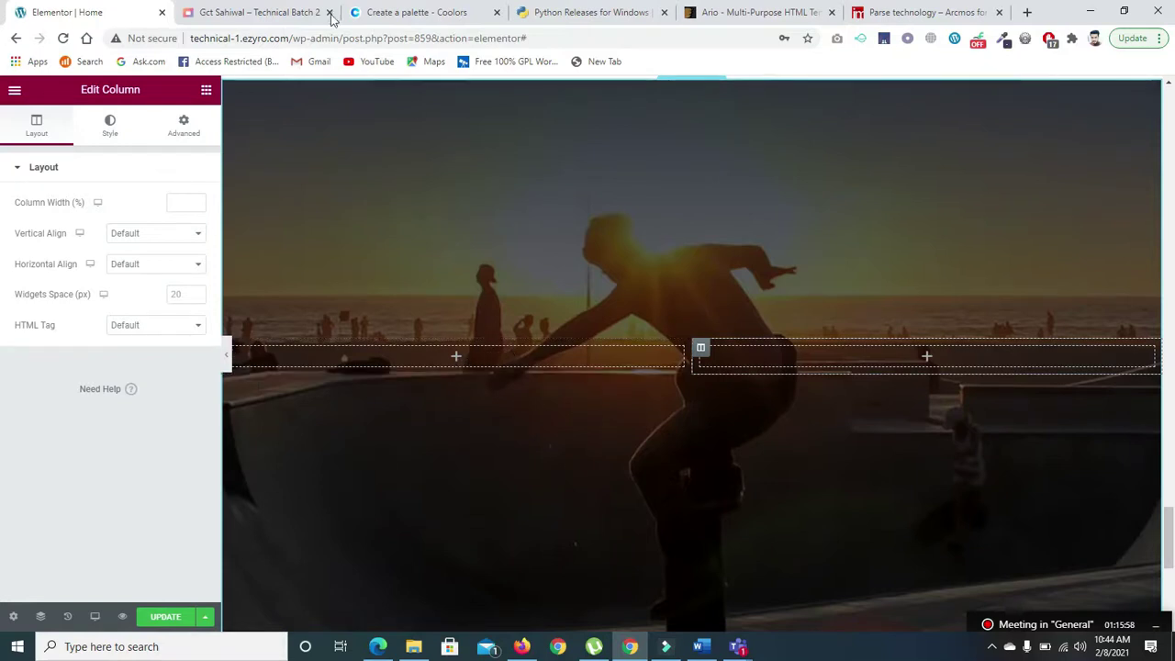
- Copy the hero heading "Building digital solutions for world changers" from the Ario template preview page
{"action": "left_click", "coordinate": [730, 16]}
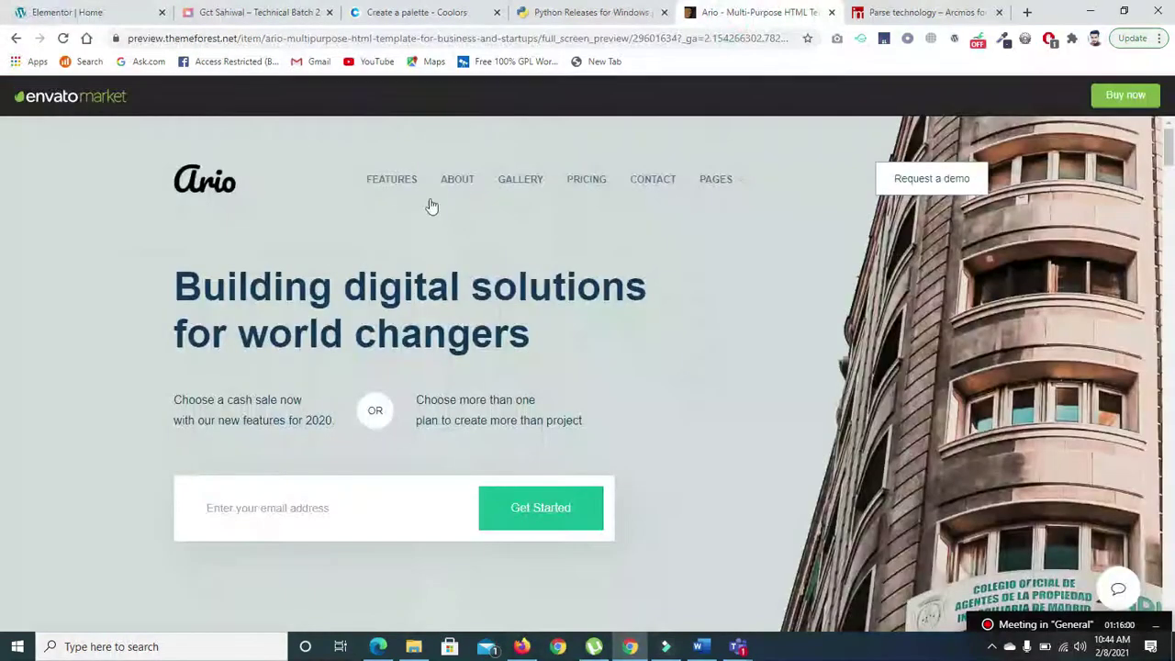
{"action": "left_click_drag", "start_coordinate": [184, 280], "coordinate": [537, 335]}
{"action": "key", "text": "ctrl+c"}
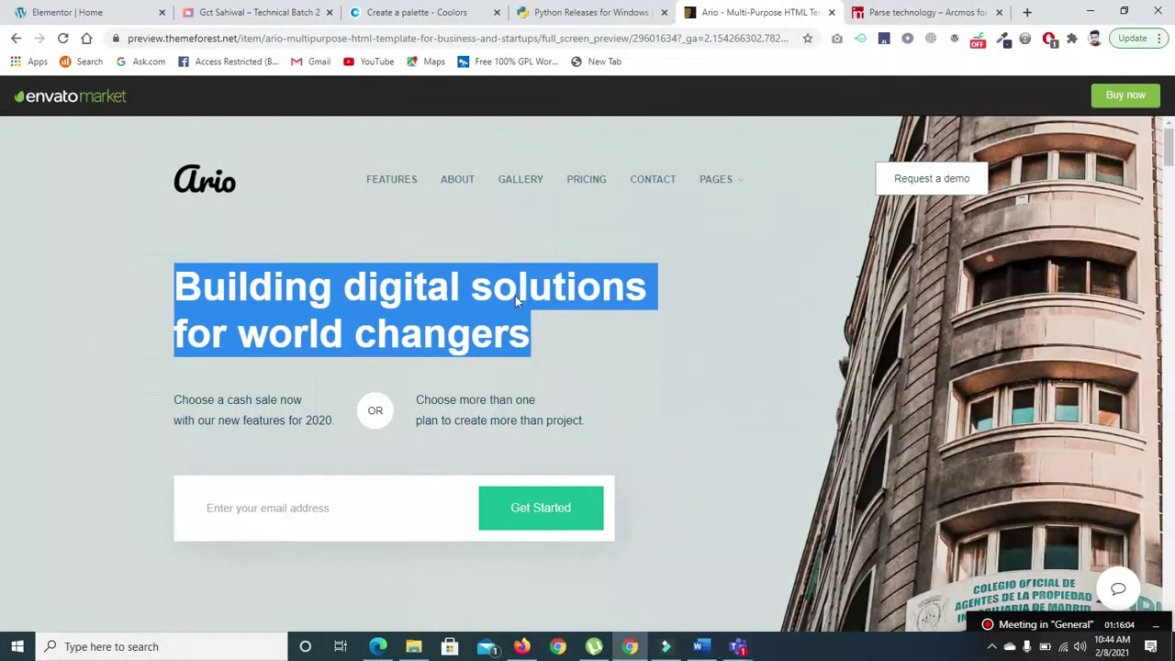
- Add a Heading widget to the section's first column with the copied title "Building digital solutions for world changers" and preview it without the editing panel
{"action": "left_click", "coordinate": [80, 15]}
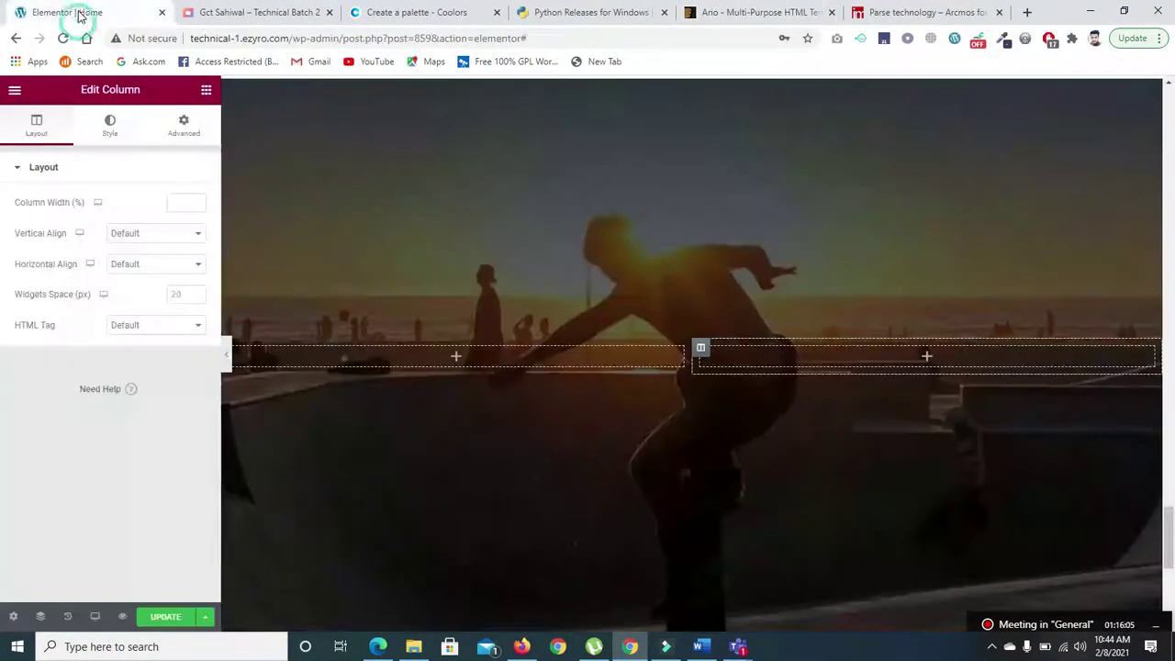
{"action": "left_click", "coordinate": [409, 360]}
{"action": "left_click_drag", "start_coordinate": [183, 222], "coordinate": [466, 356]}
{"action": "triple_click", "coordinate": [139, 222]}
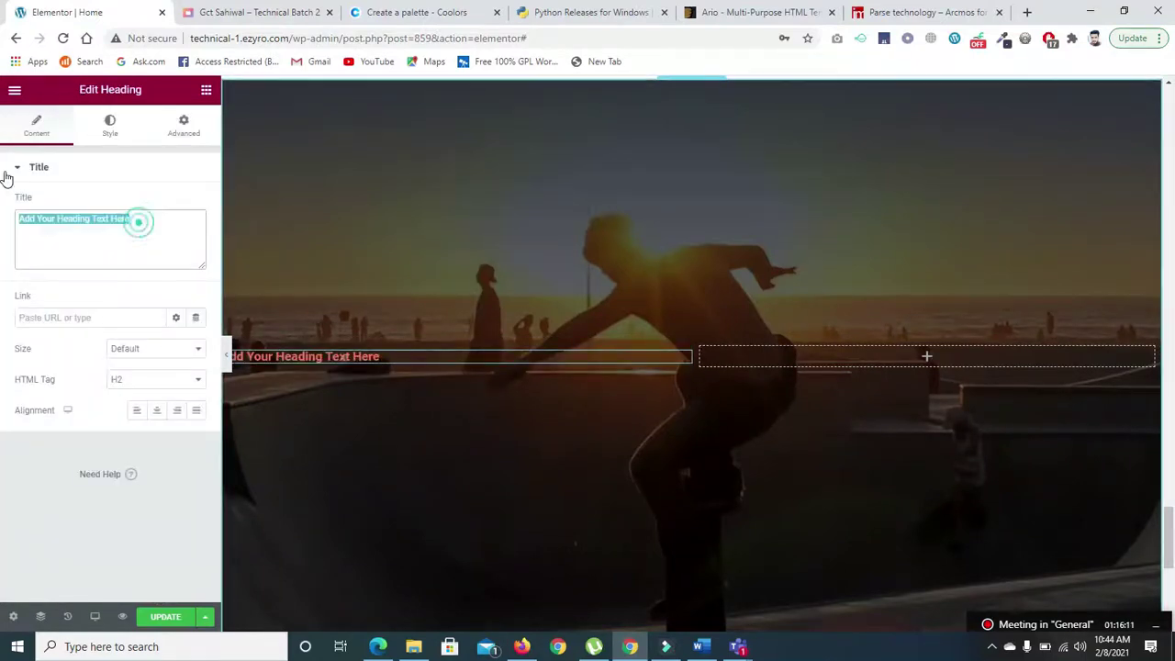
{"action": "key", "text": "ctrl+v"}
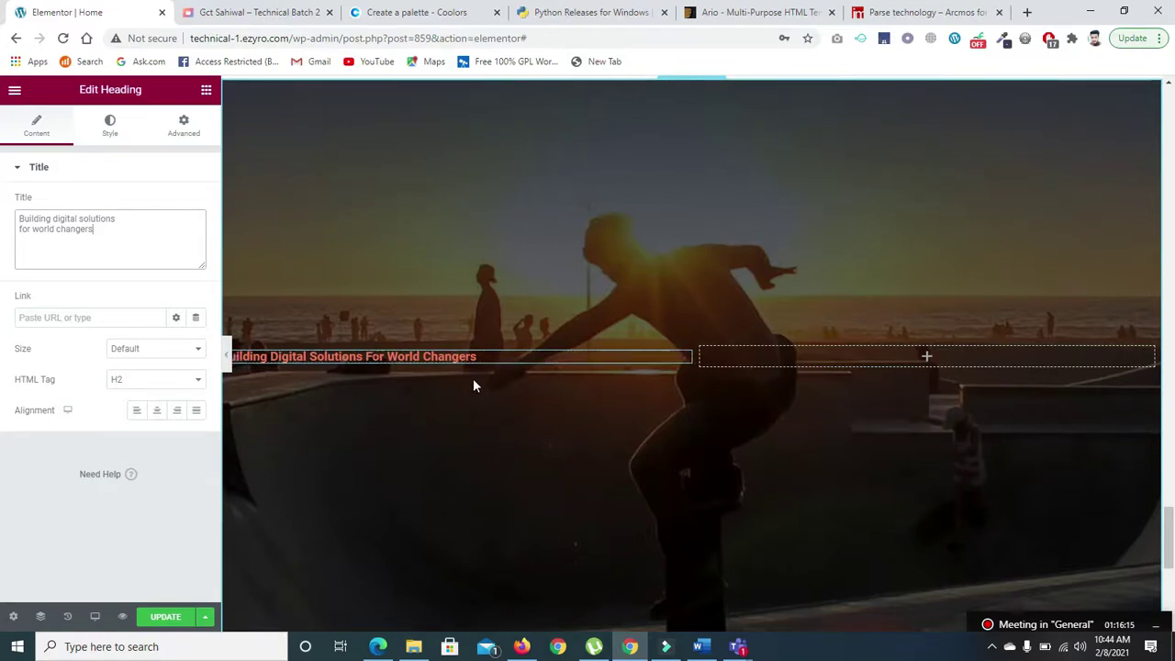
{"action": "left_click", "coordinate": [229, 355]}
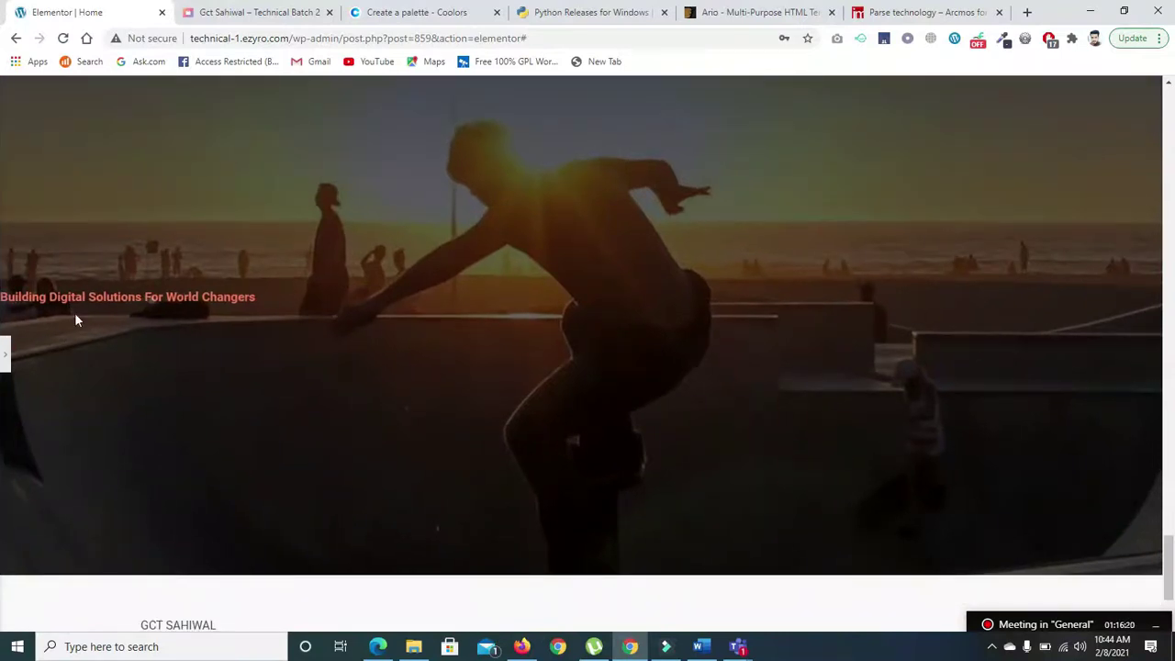
- Reopen the editing panel and set the hero heading's font size to 38 px
{"action": "left_click", "coordinate": [7, 358]}
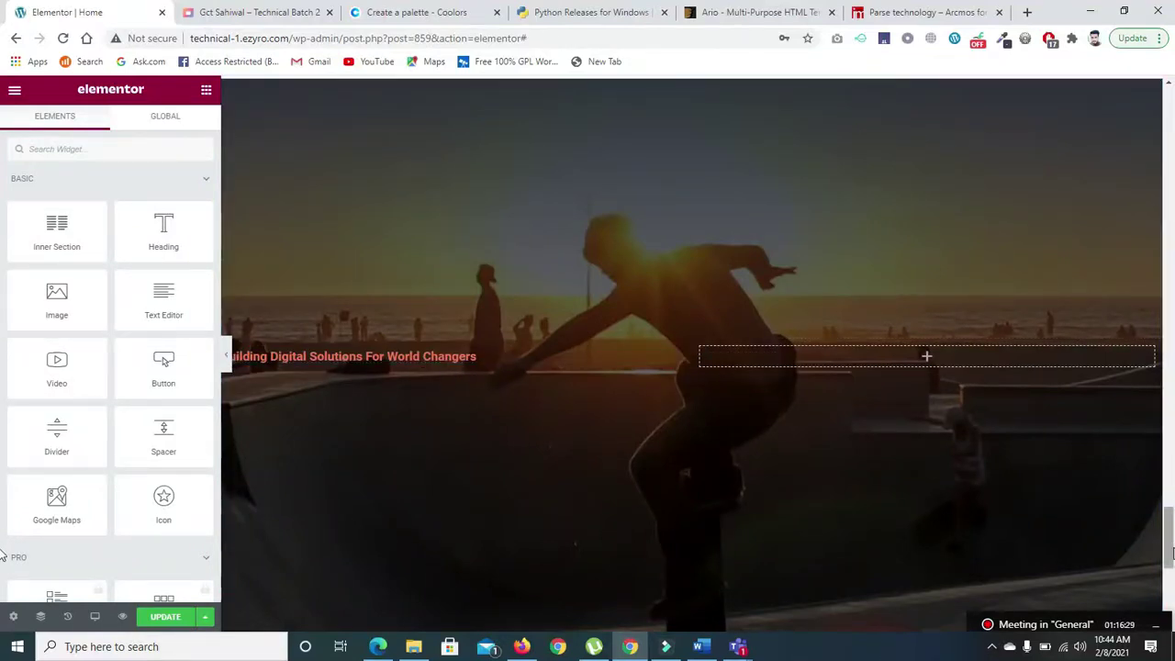
{"action": "scroll", "coordinate": [1172, 452], "scroll_direction": "up", "scroll_amount": 3}
{"action": "scroll", "coordinate": [1171, 548], "scroll_direction": "down", "scroll_amount": 3}
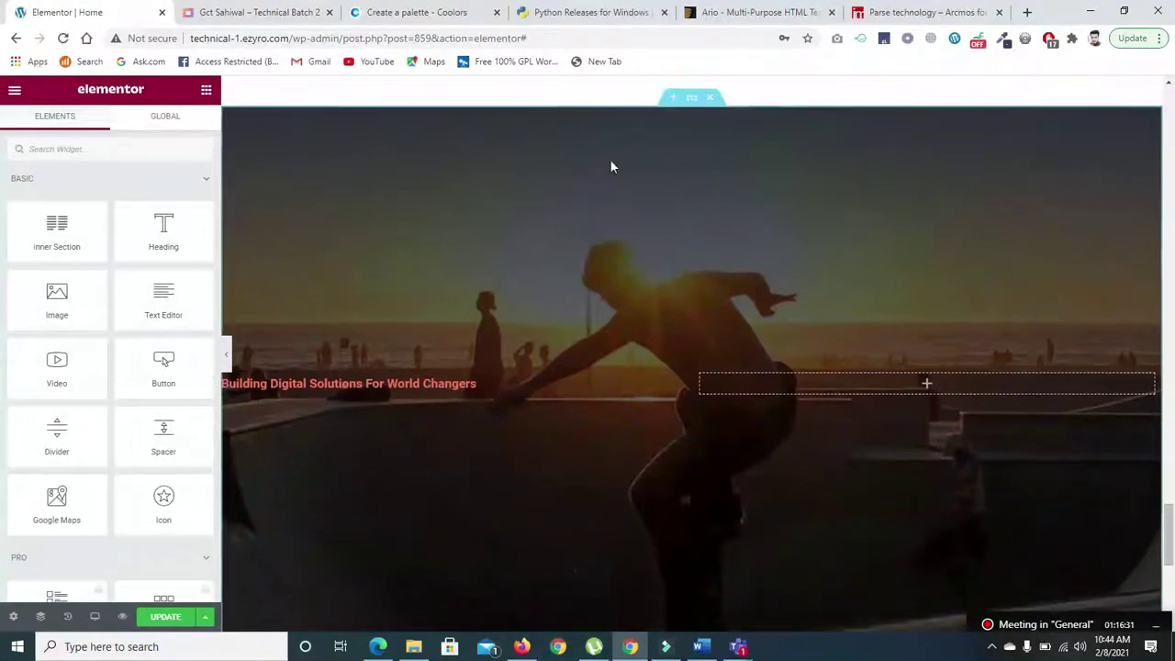
{"action": "left_click", "coordinate": [434, 383]}
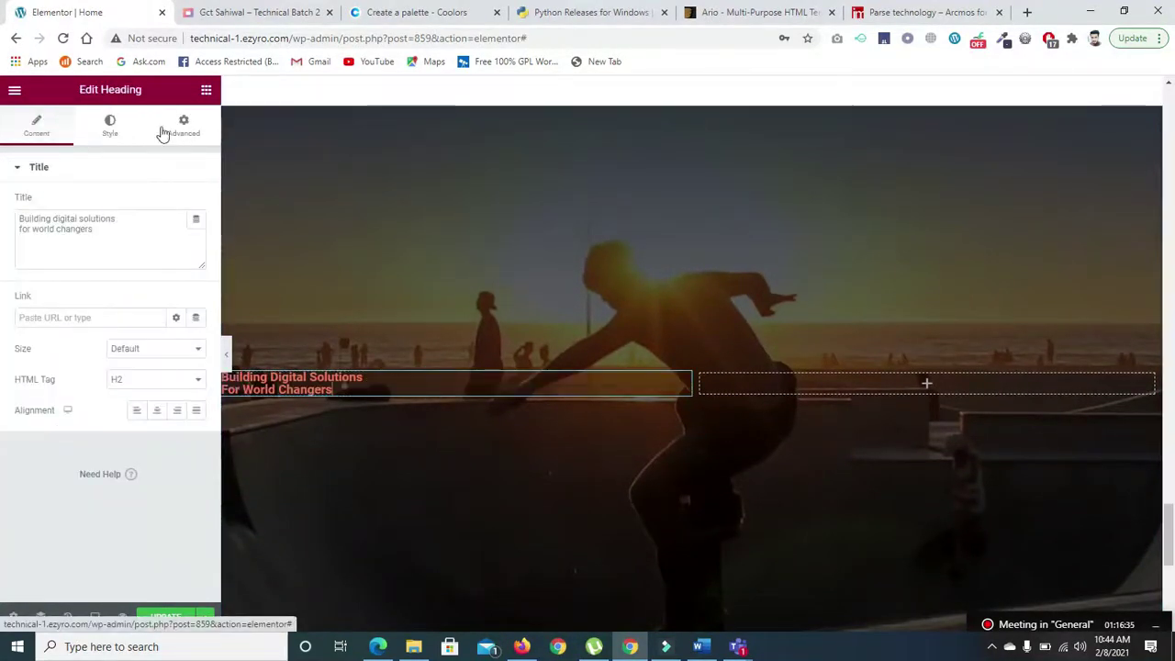
{"action": "left_click", "coordinate": [121, 132]}
{"action": "left_click", "coordinate": [176, 202]}
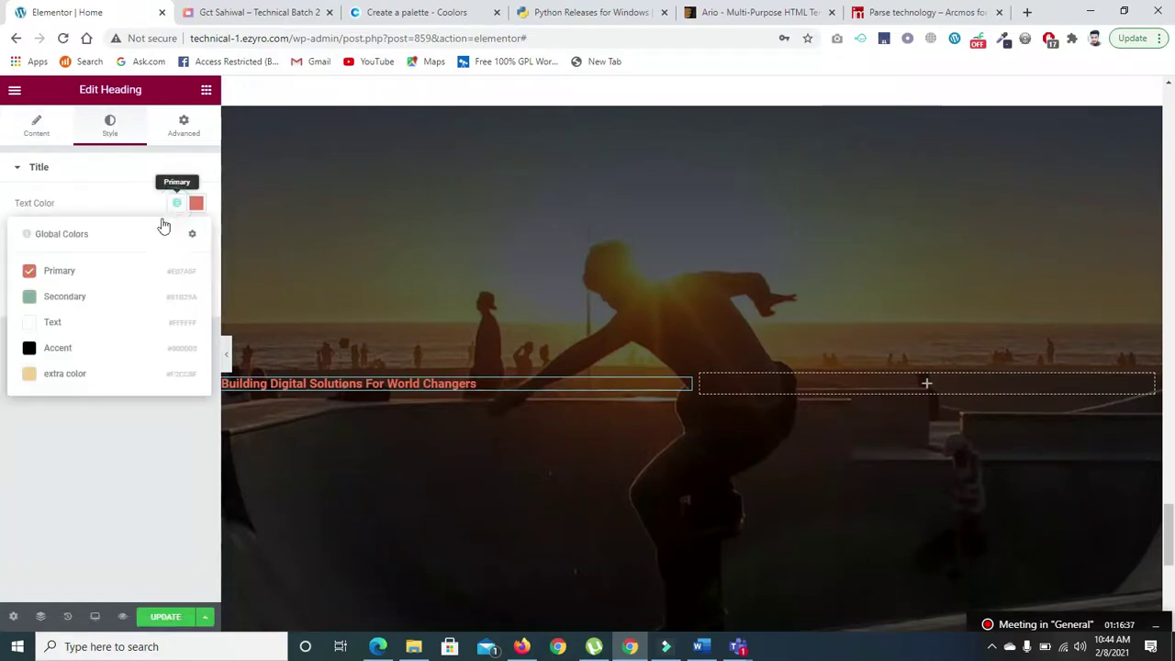
{"action": "left_click", "coordinate": [190, 206]}
{"action": "left_click", "coordinate": [197, 236]}
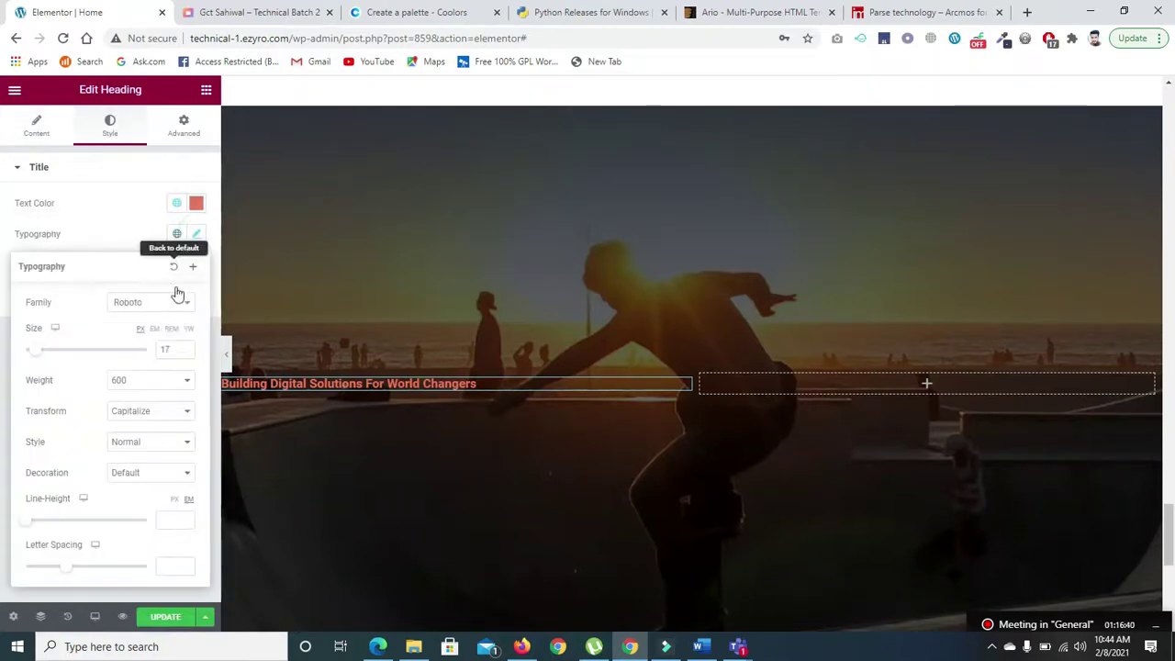
{"action": "left_click_drag", "start_coordinate": [33, 356], "coordinate": [49, 361]}
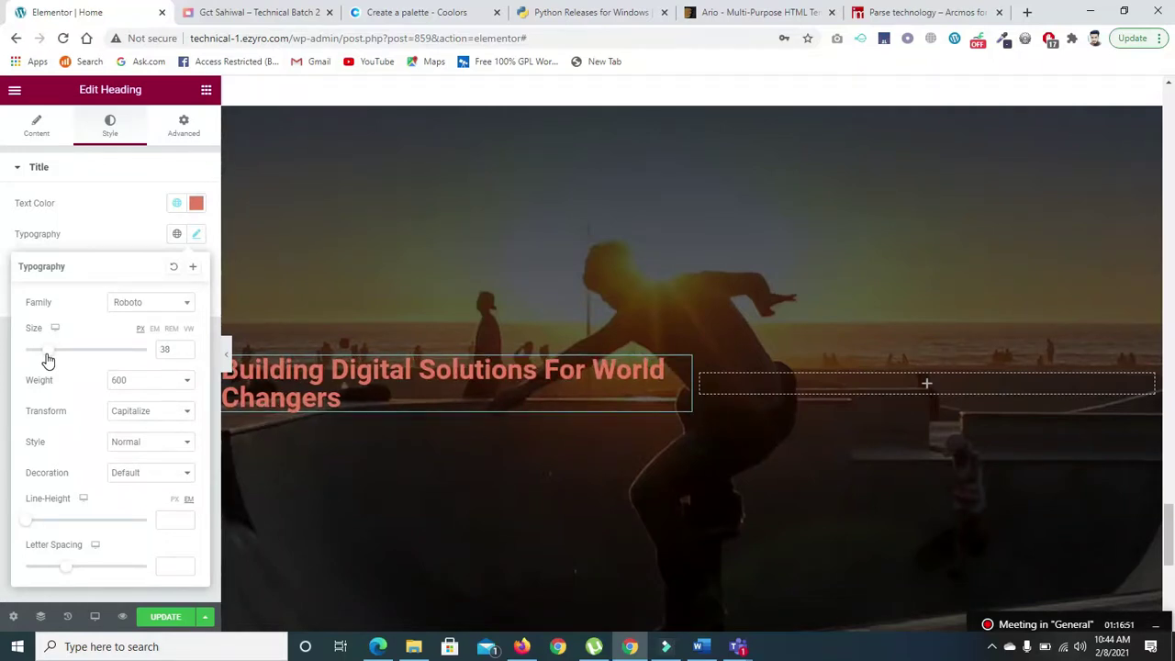
- Change the heading's text color to the white Text global color
{"action": "left_click", "coordinate": [129, 235]}
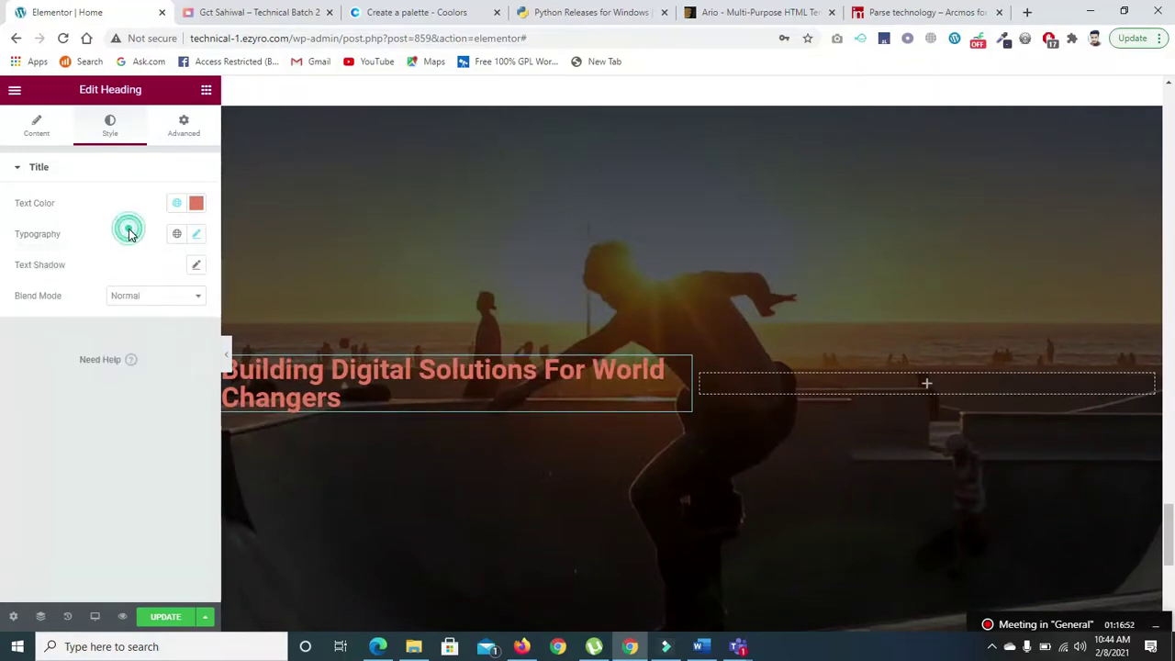
{"action": "left_click", "coordinate": [177, 204]}
{"action": "left_click", "coordinate": [84, 326]}
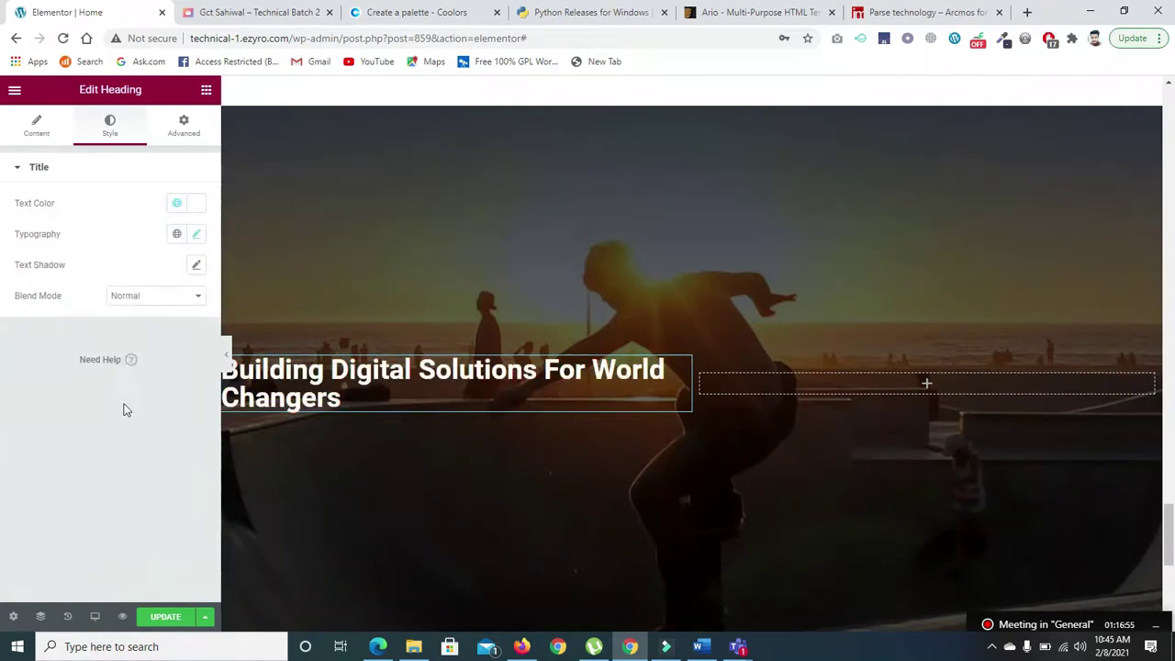
- Unlink the heading's padding values, try a left padding of 80 px and preview the section without the editing panel
{"action": "left_click", "coordinate": [182, 122]}
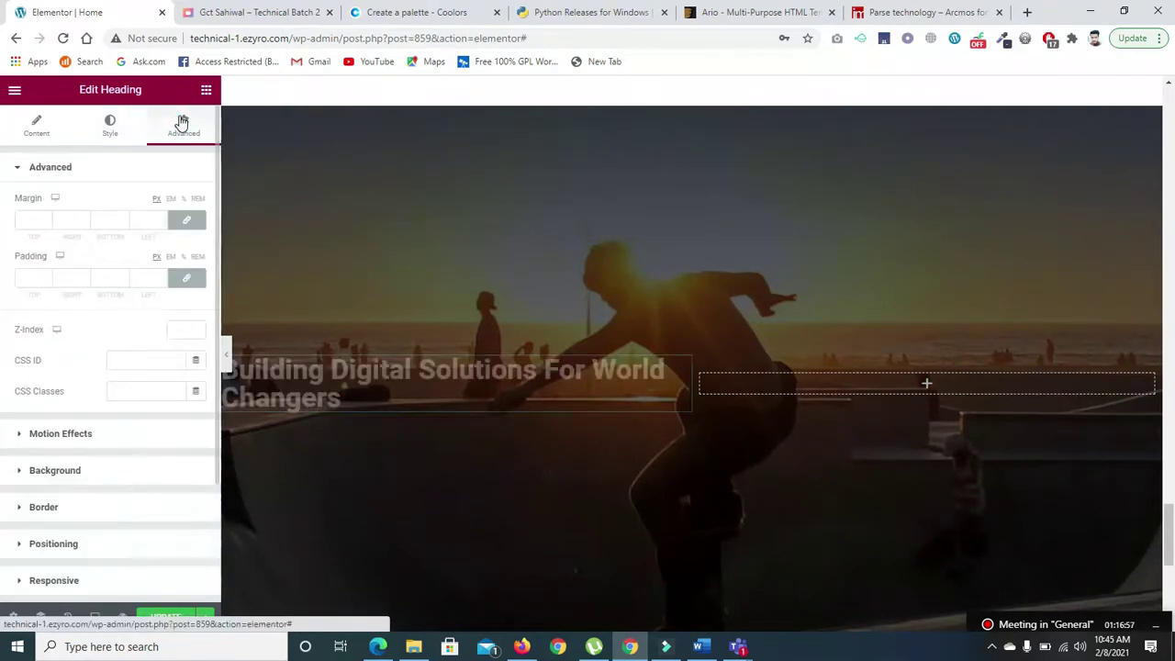
{"action": "left_click", "coordinate": [187, 279]}
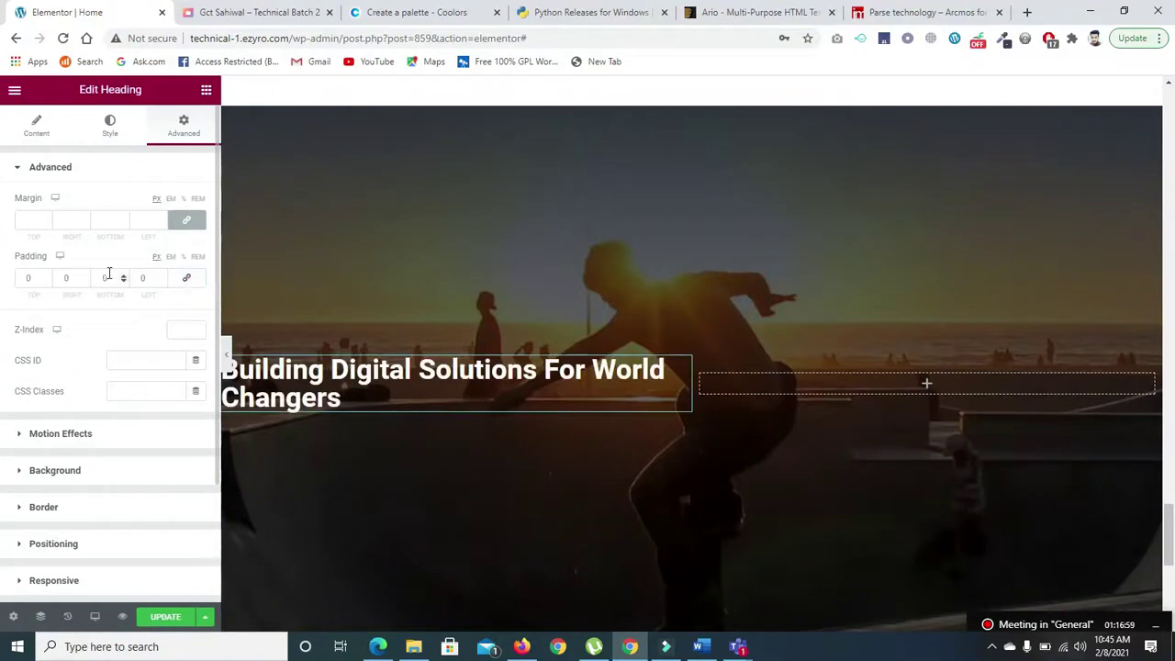
{"action": "left_click", "coordinate": [163, 275]}
{"action": "double_click", "coordinate": [152, 279]}
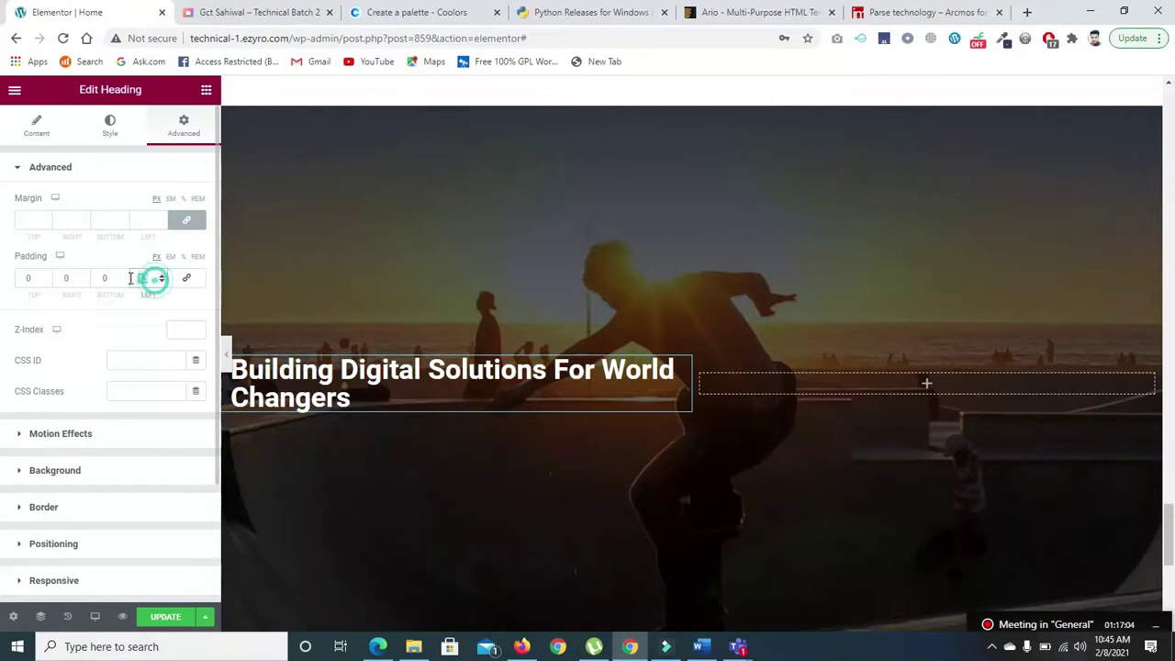
{"action": "type", "text": "70"}
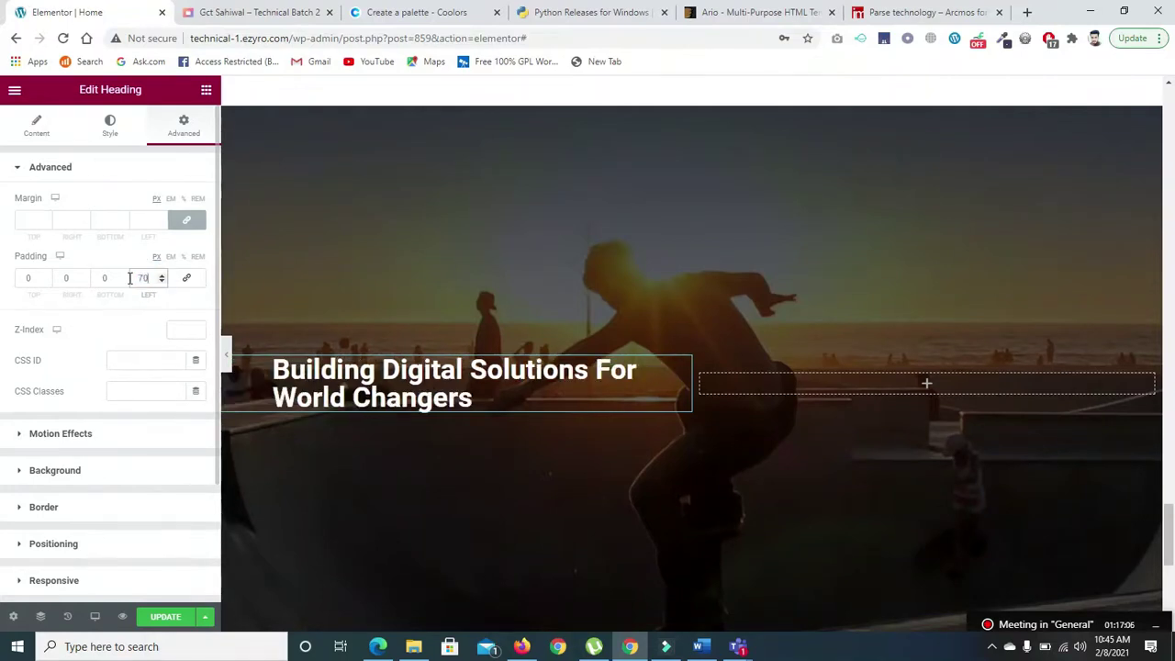
{"action": "key", "text": "BackSpace"}
{"action": "key", "text": "BackSpace"}
{"action": "type", "text": "0"}
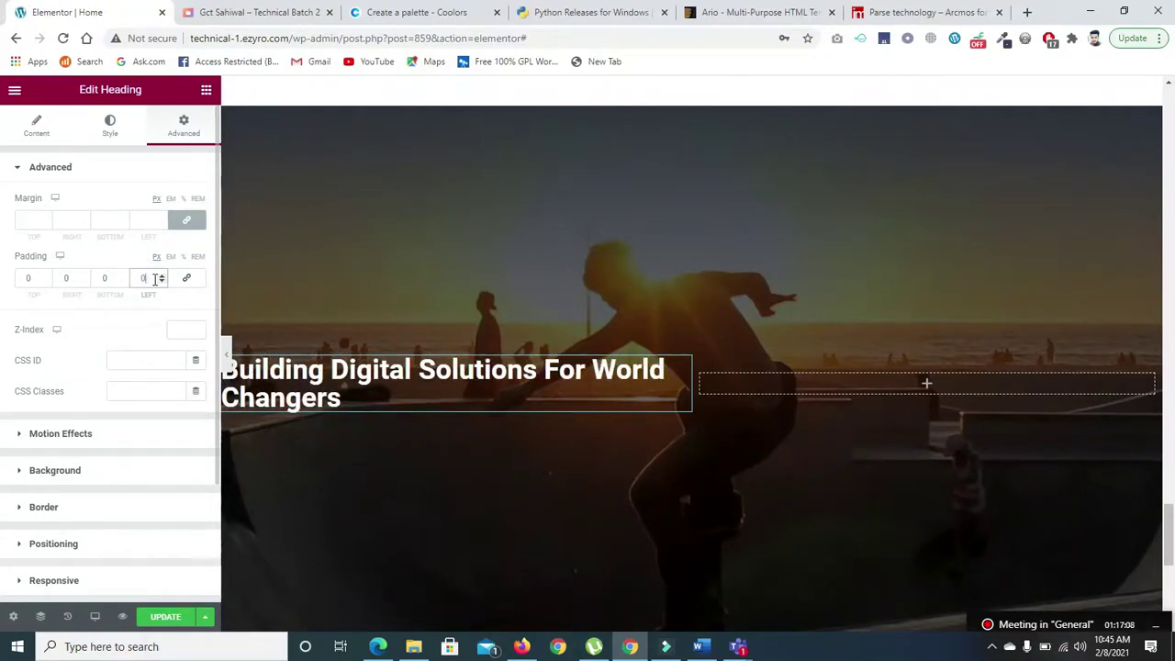
{"action": "type", "text": "80"}
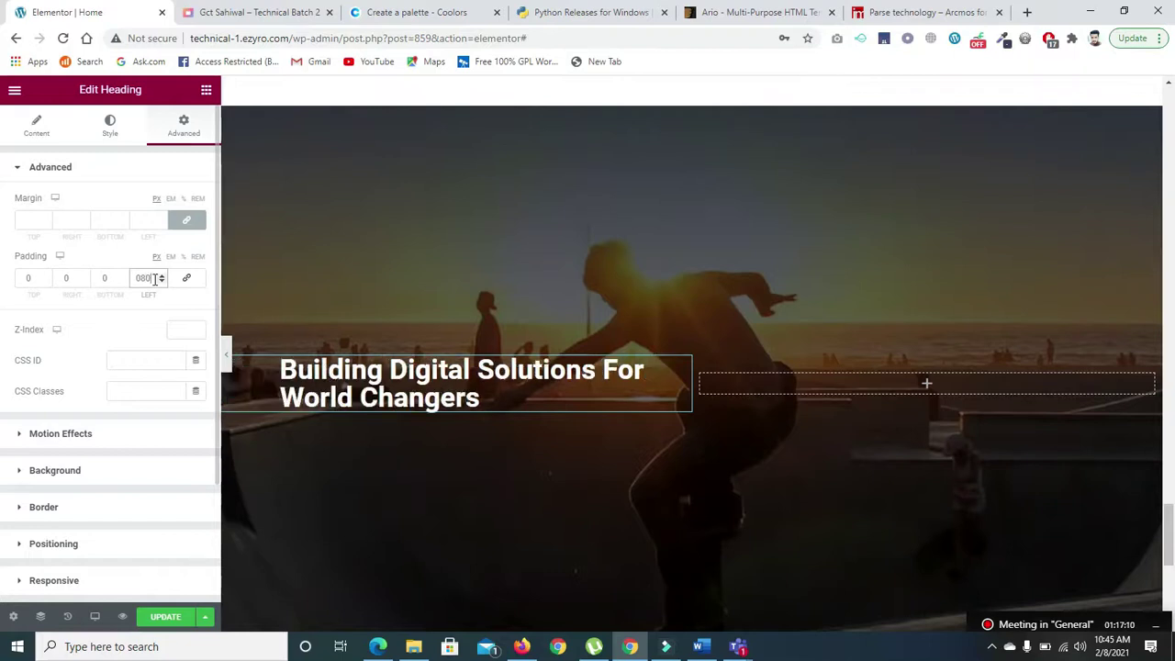
{"action": "left_click", "coordinate": [225, 358]}
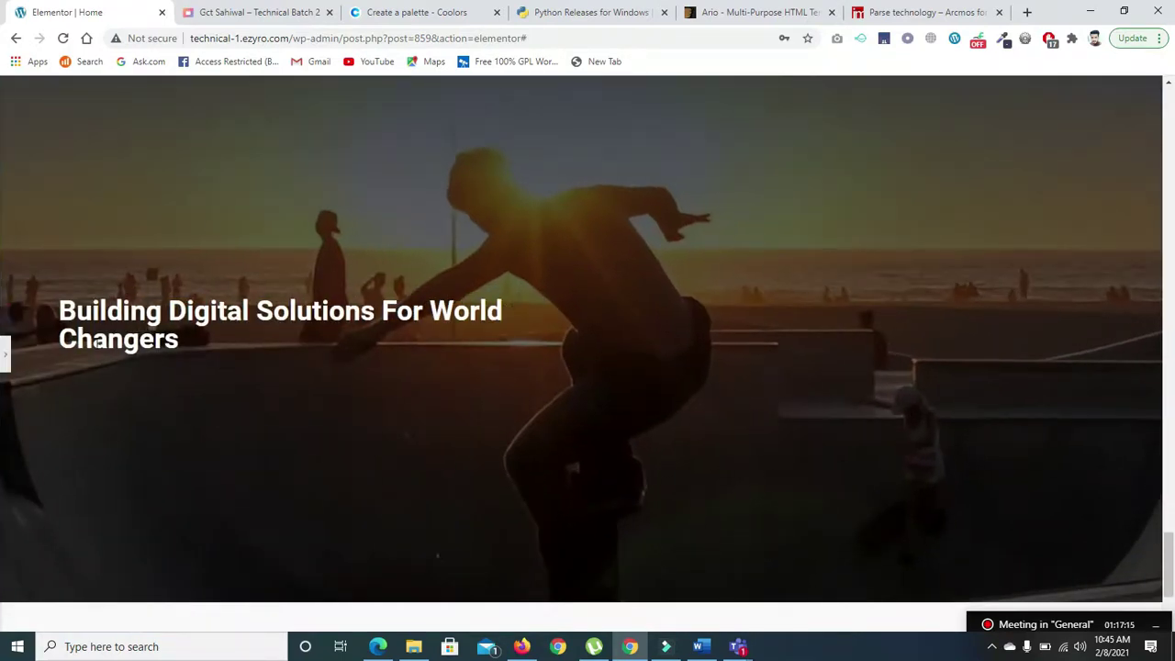
{"action": "left_click", "coordinate": [7, 358]}
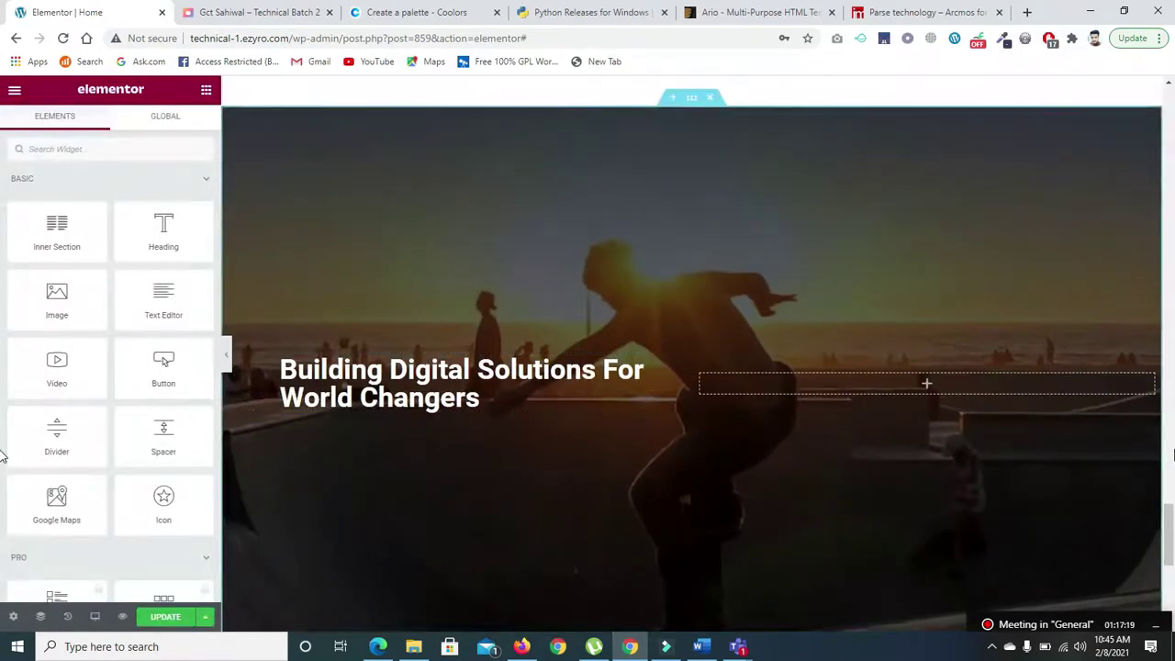
- Duplicate the empty column and place the copy before the heading column as a narrow spacer
{"action": "left_click", "coordinate": [721, 13]}
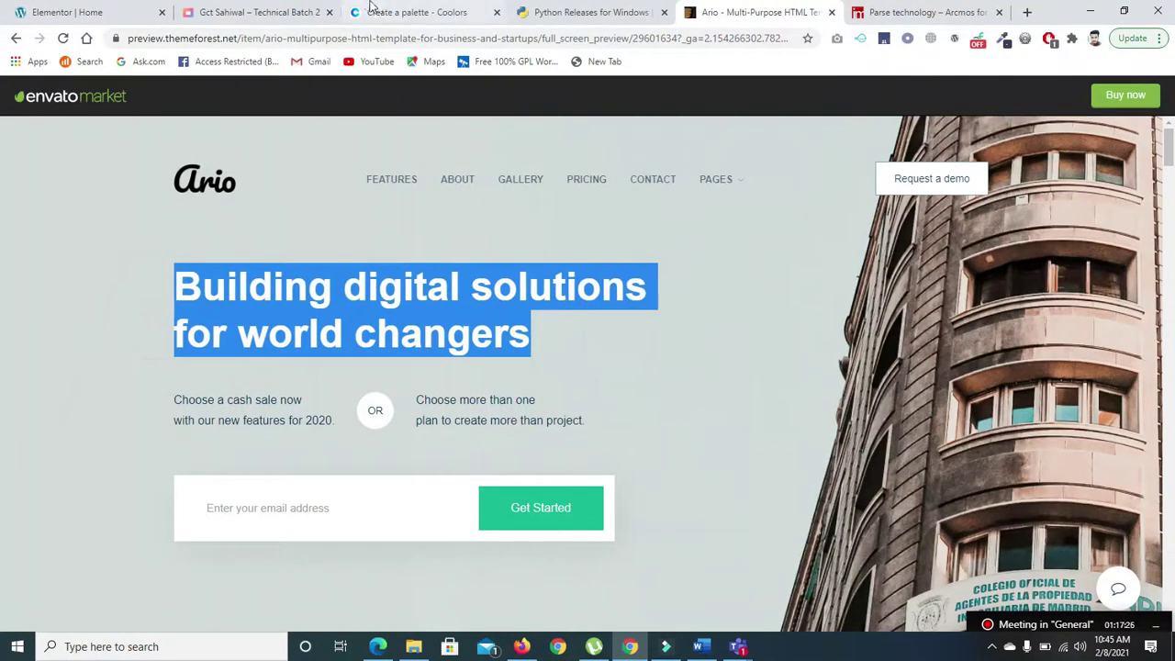
{"action": "left_click", "coordinate": [81, 13]}
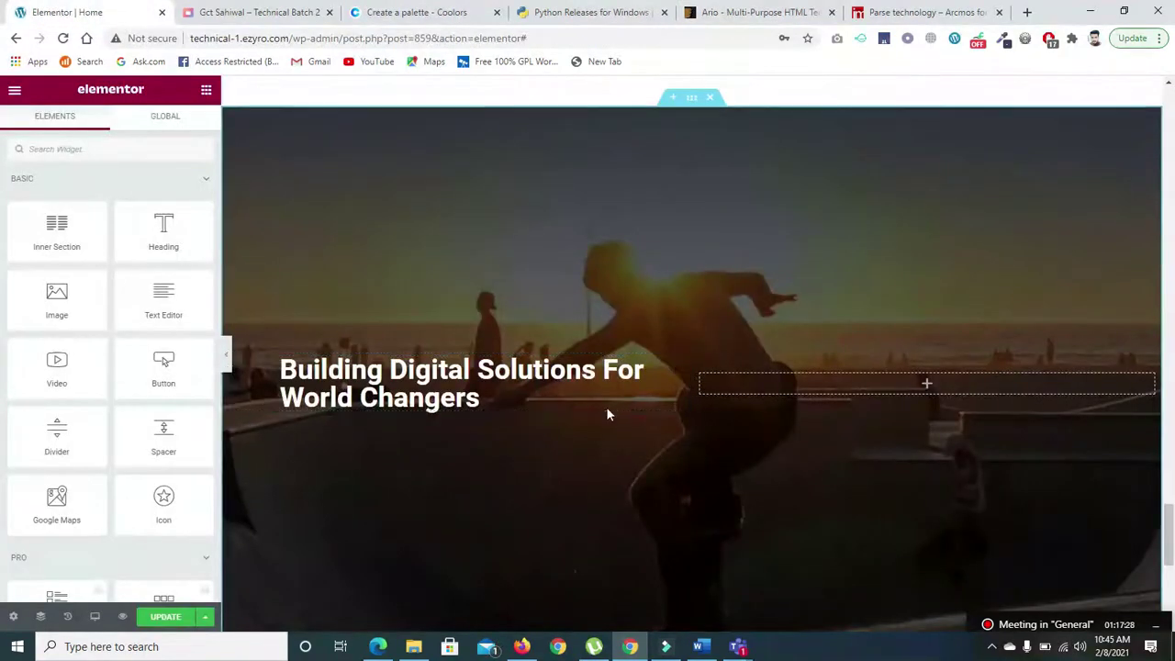
{"action": "right_click", "coordinate": [700, 377]}
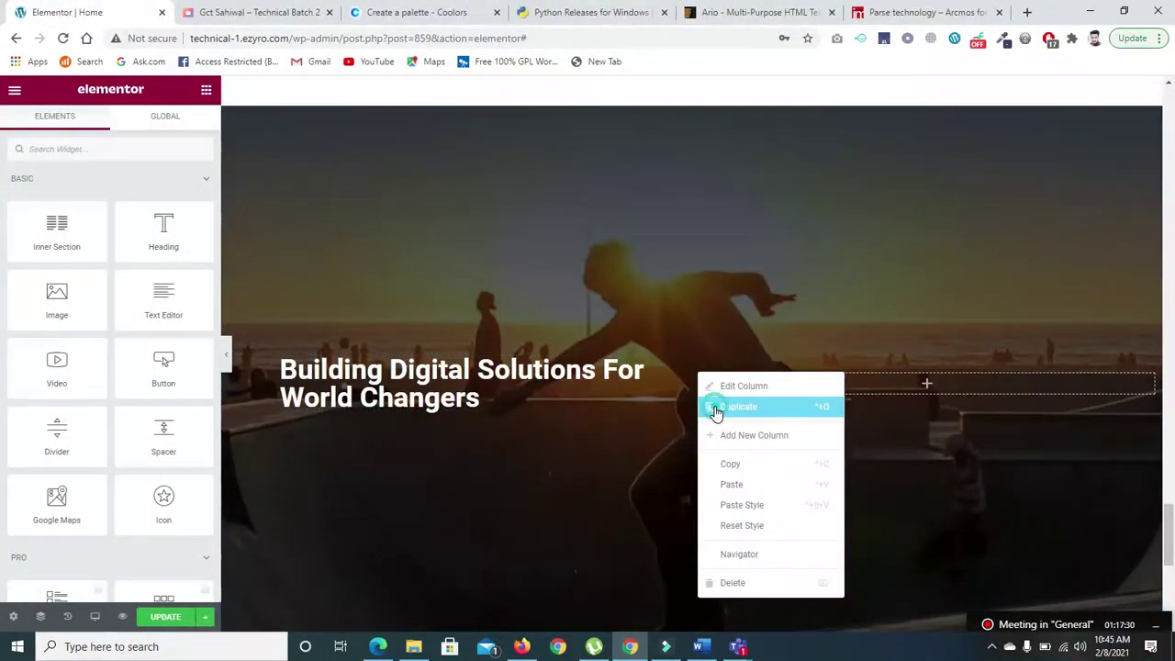
{"action": "left_click", "coordinate": [715, 409]}
{"action": "left_click_drag", "start_coordinate": [545, 378], "coordinate": [284, 371]}
{"action": "left_click_drag", "start_coordinate": [532, 388], "coordinate": [399, 381]}
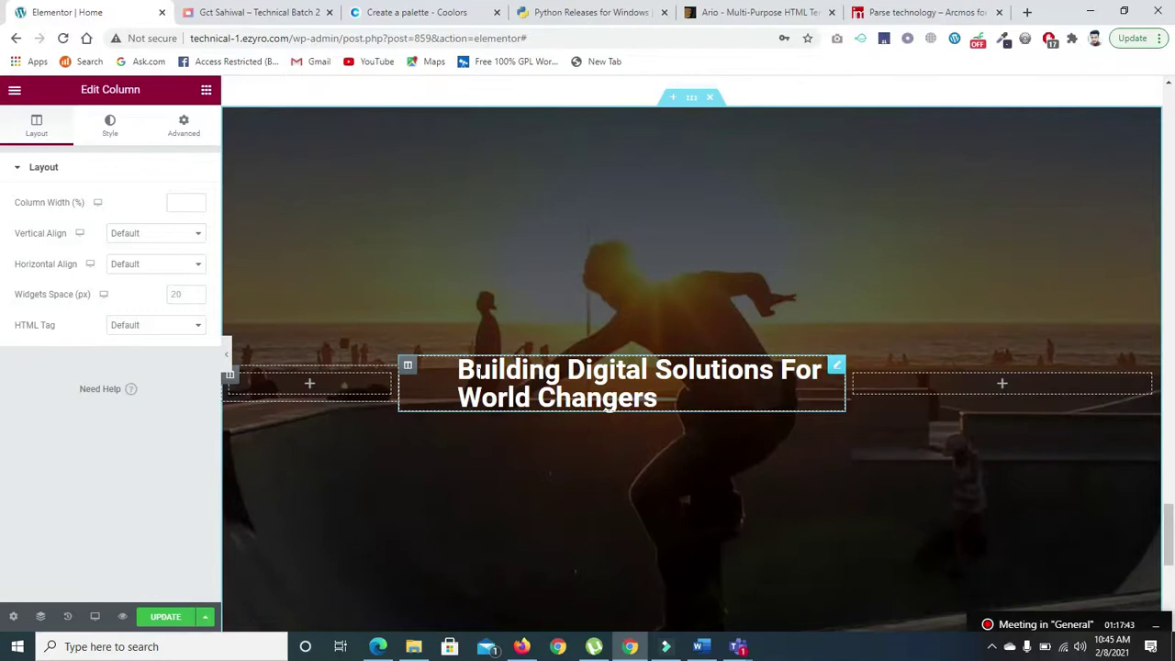
{"action": "left_click", "coordinate": [228, 354]}
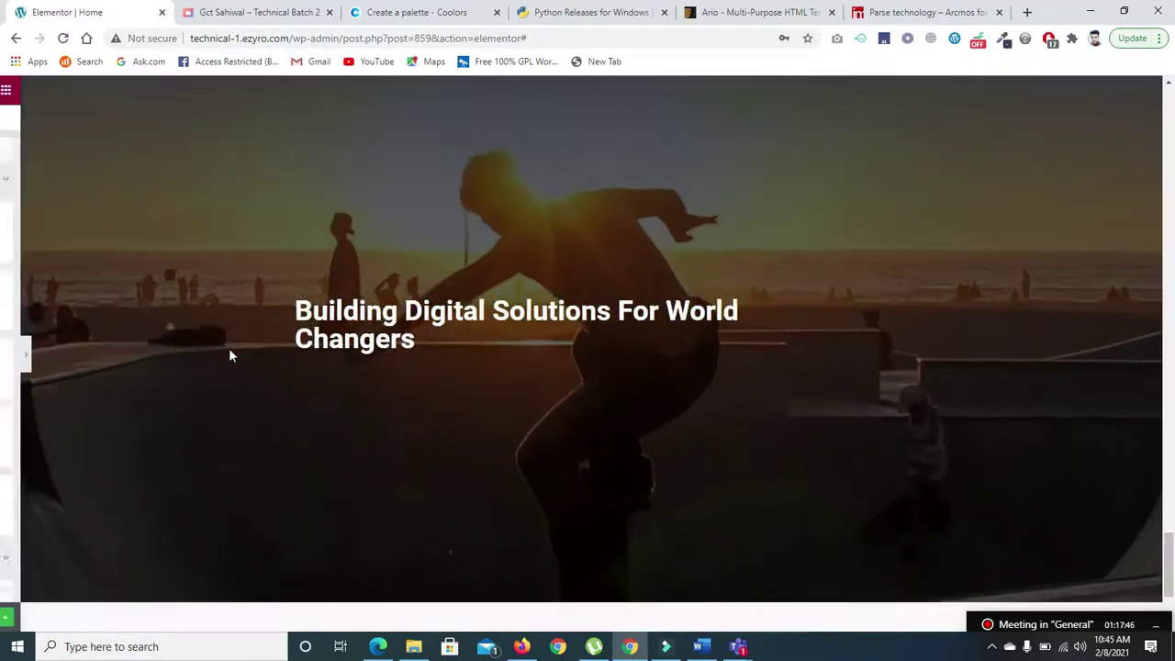
{"action": "left_click", "coordinate": [7, 356]}
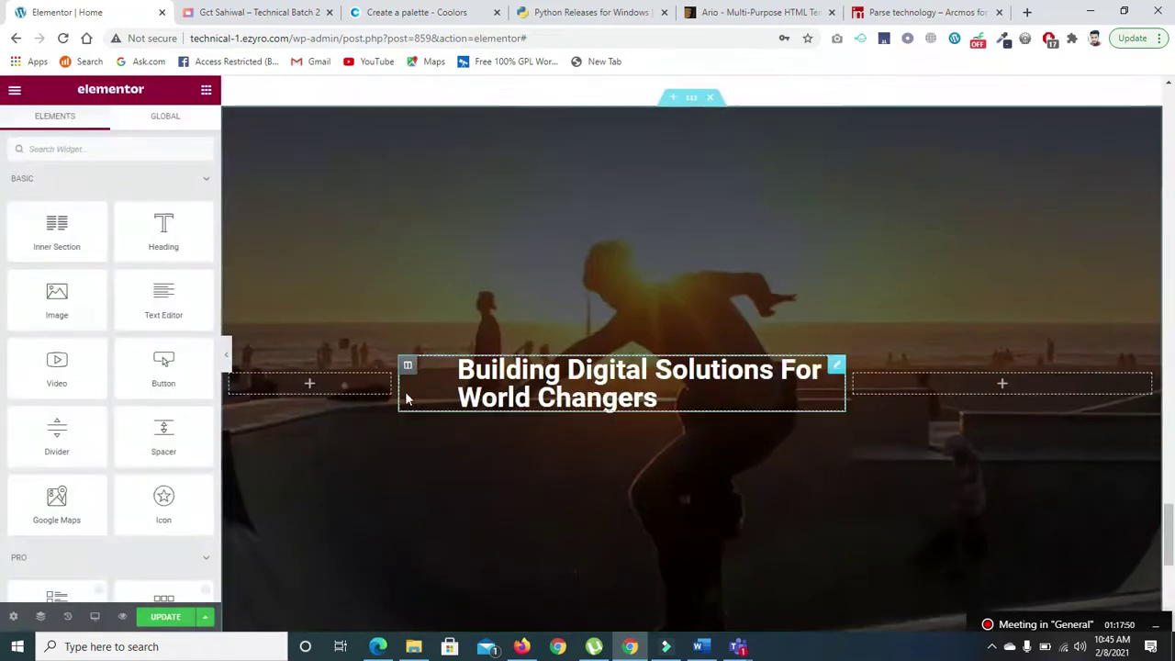
{"action": "left_click_drag", "start_coordinate": [400, 386], "coordinate": [368, 387]}
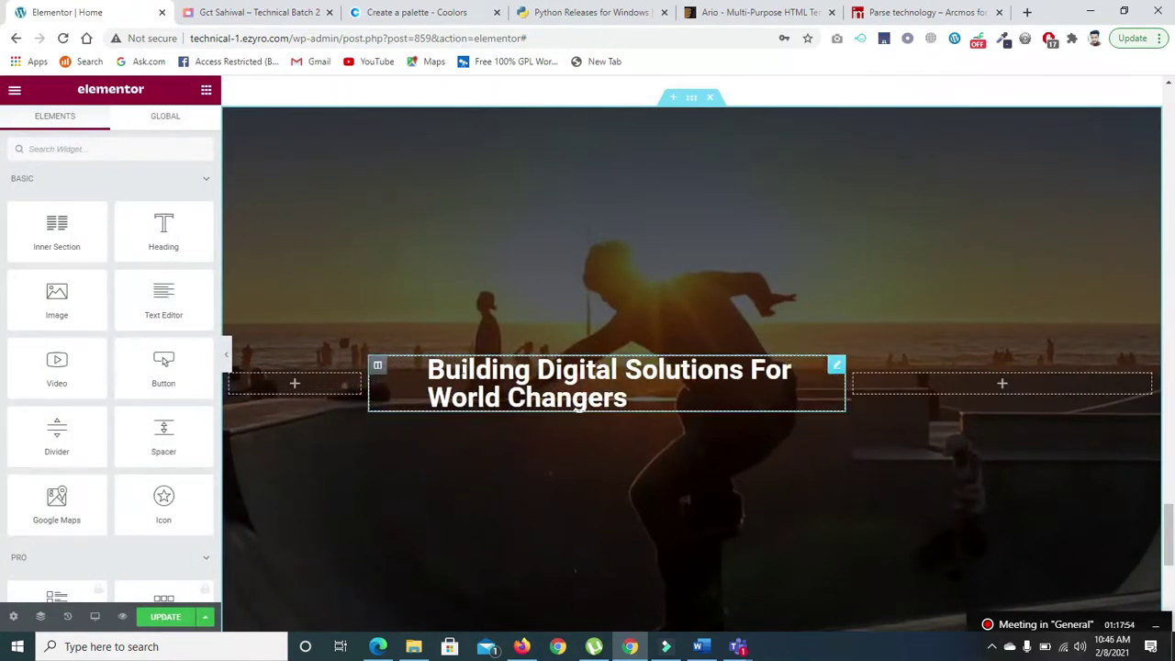
- Reset the heading's left padding to 0 and preview the section without the editing panel
{"action": "left_click", "coordinate": [459, 372]}
{"action": "key", "text": "BackSpace"}
{"action": "key", "text": "BackSpace"}
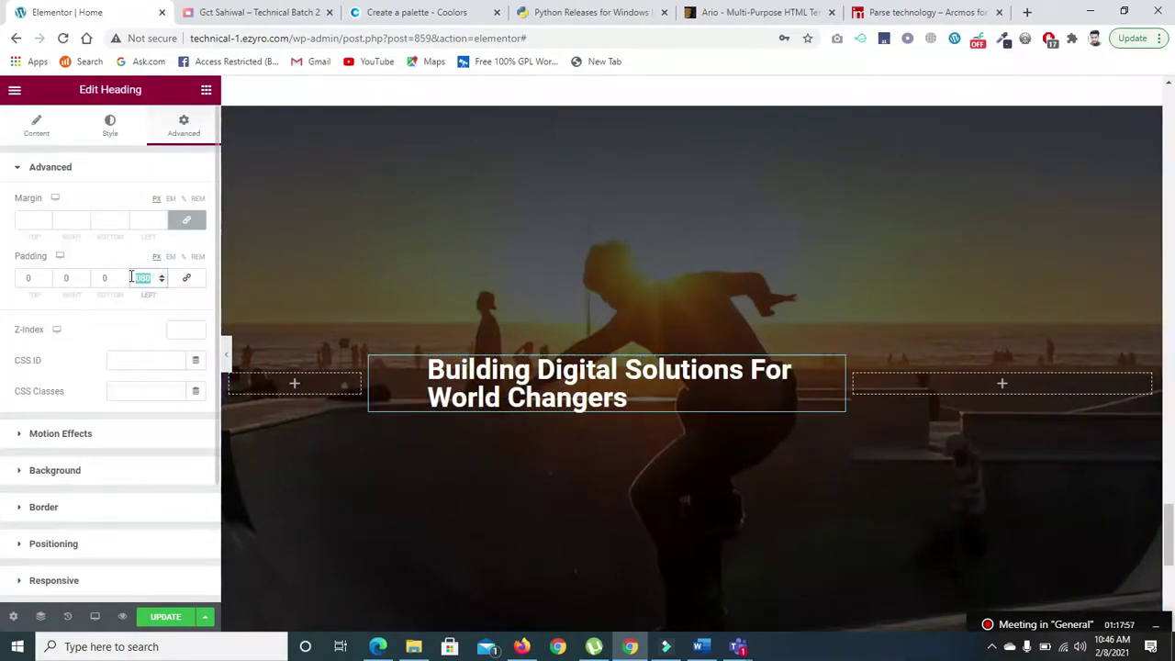
{"action": "left_click", "coordinate": [228, 360]}
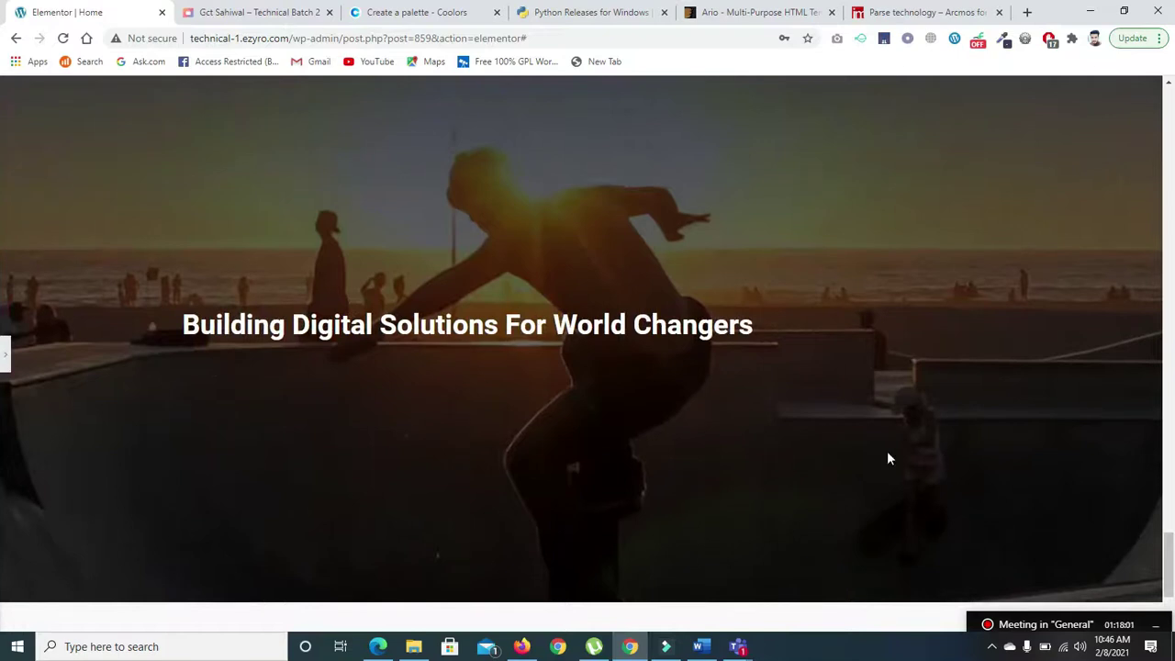
{"action": "mouse_move", "coordinate": [1169, 564]}
{"action": "left_mouse_down"}
{"action": "mouse_move", "coordinate": [1169, 550]}
{"action": "mouse_move", "coordinate": [1171, 573]}
{"action": "left_mouse_up"}
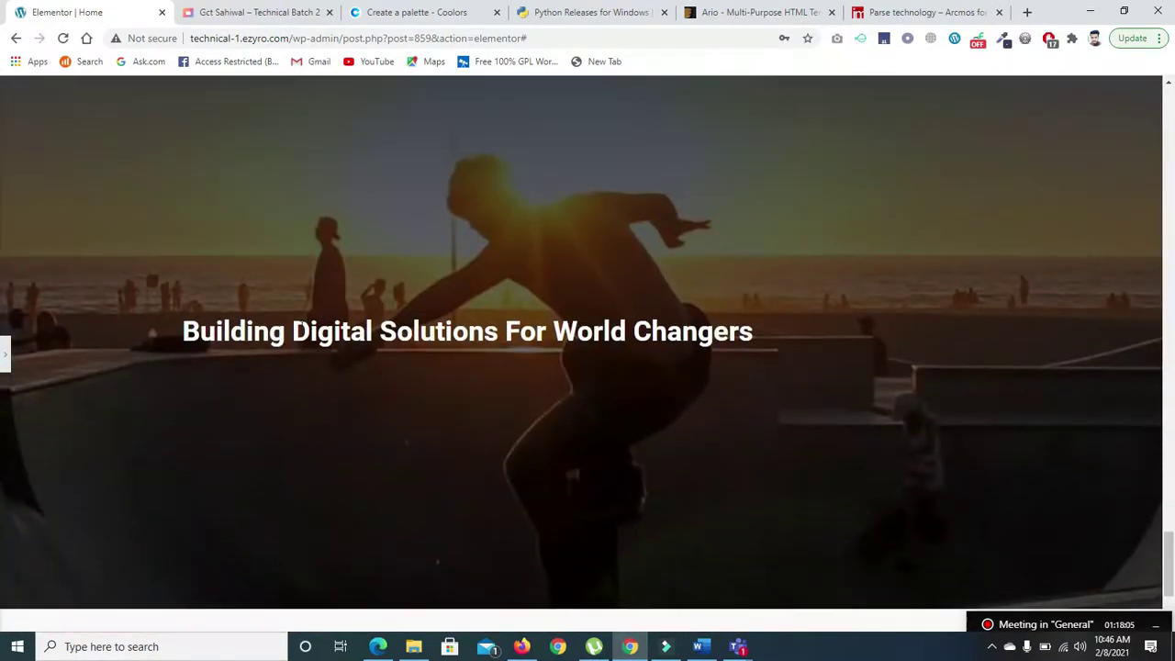
{"action": "left_click", "coordinate": [6, 356]}
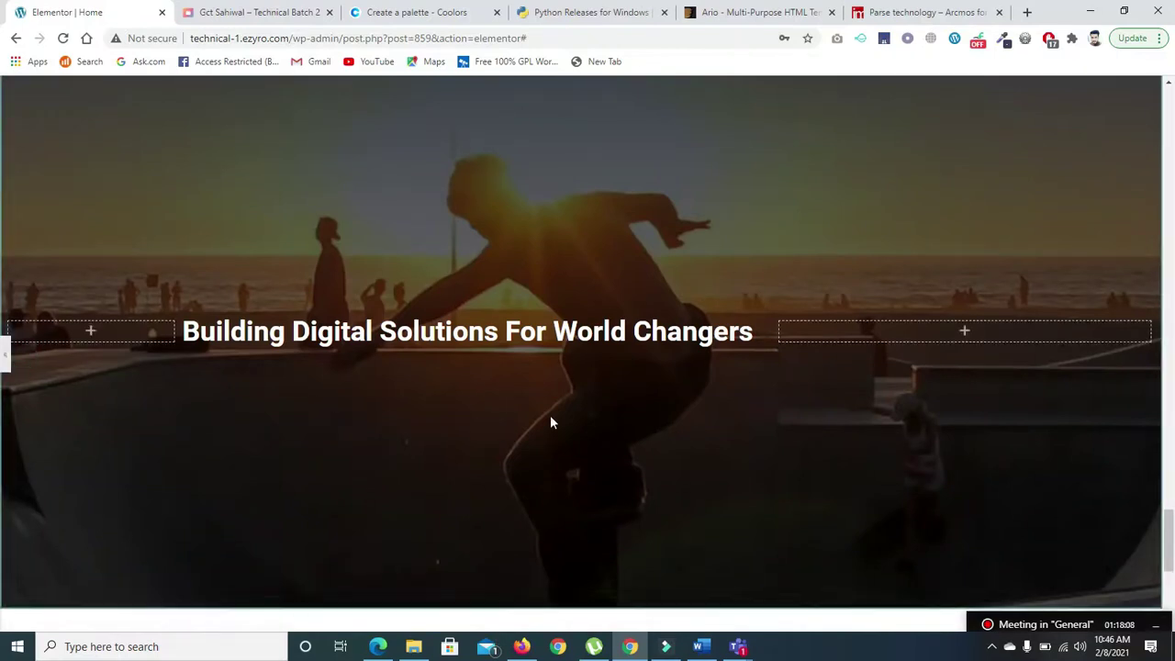
- Narrow the heading column to about 45% width and set the heading's font size to 45 px
{"action": "left_click_drag", "start_coordinate": [849, 336], "coordinate": [779, 341]}
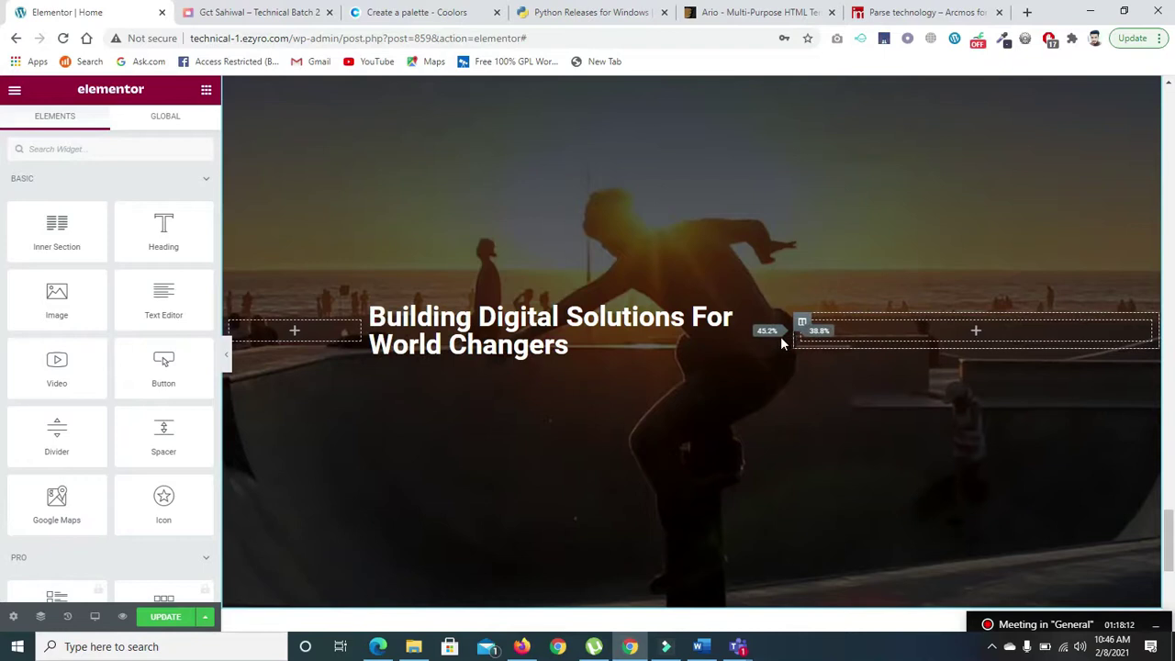
{"action": "left_click", "coordinate": [543, 317]}
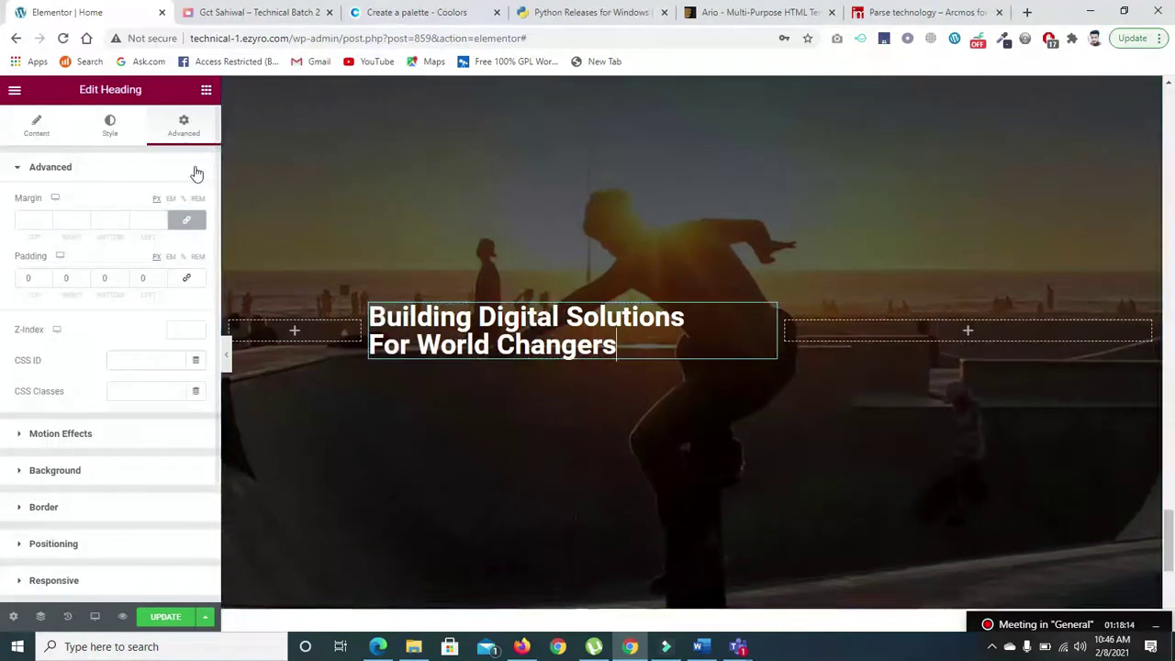
{"action": "left_click", "coordinate": [107, 132]}
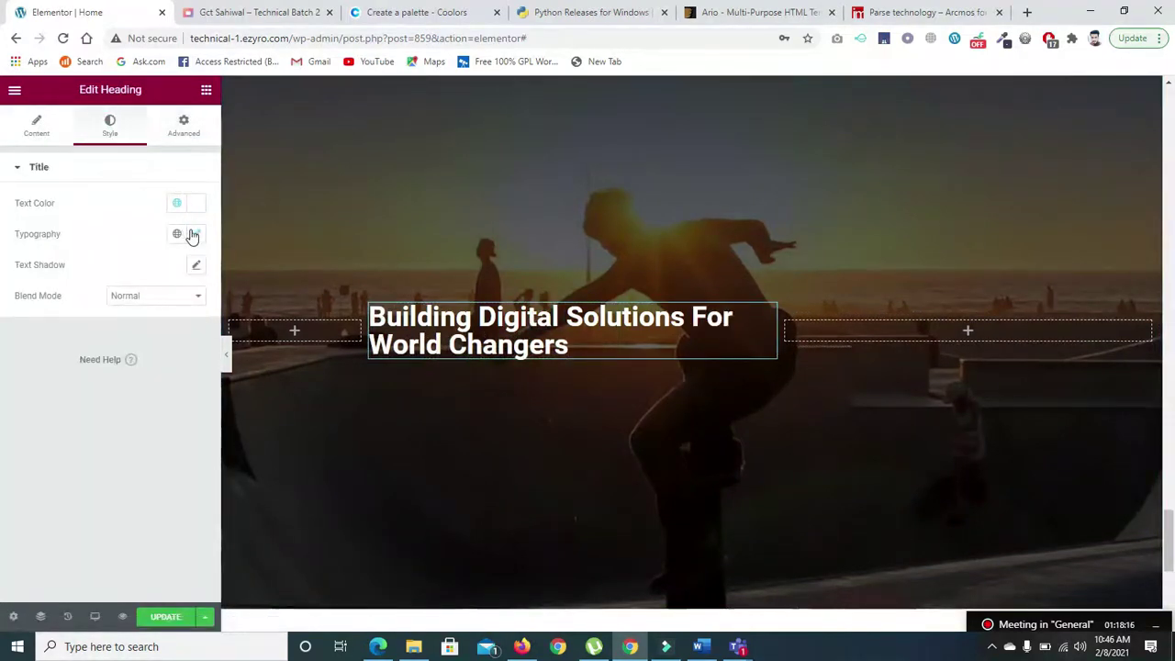
{"action": "left_click", "coordinate": [196, 233]}
{"action": "left_click_drag", "start_coordinate": [49, 354], "coordinate": [54, 355]}
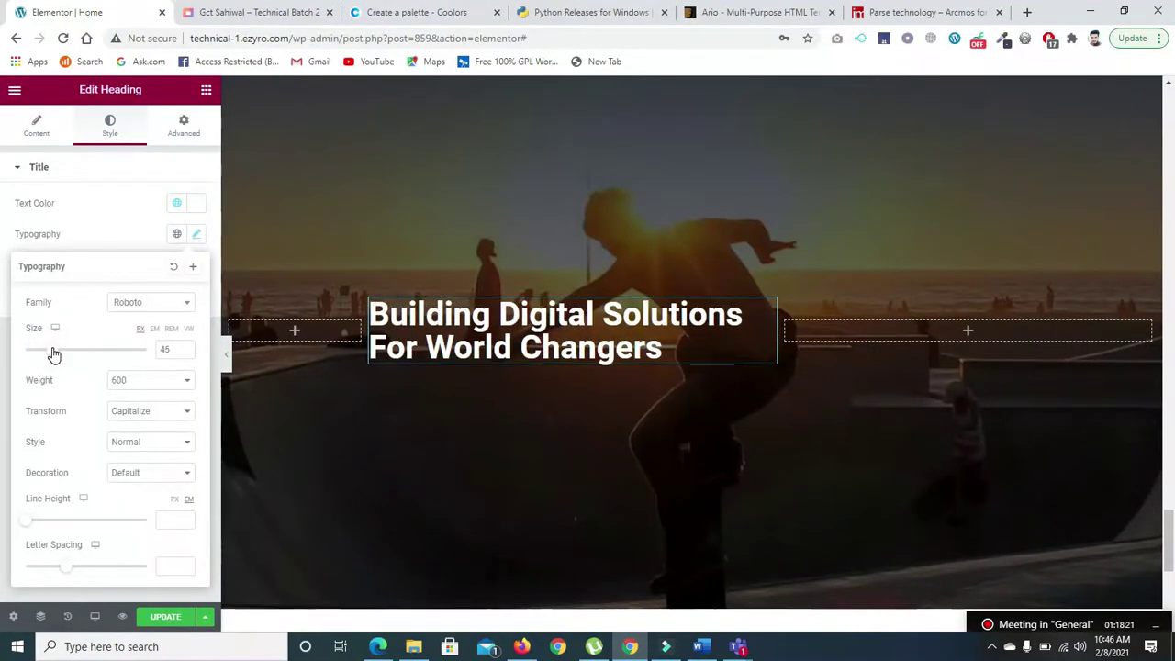
- Preview the section without the editing panel and compare it with the hero on the Ario template preview page
{"action": "left_click", "coordinate": [221, 358]}
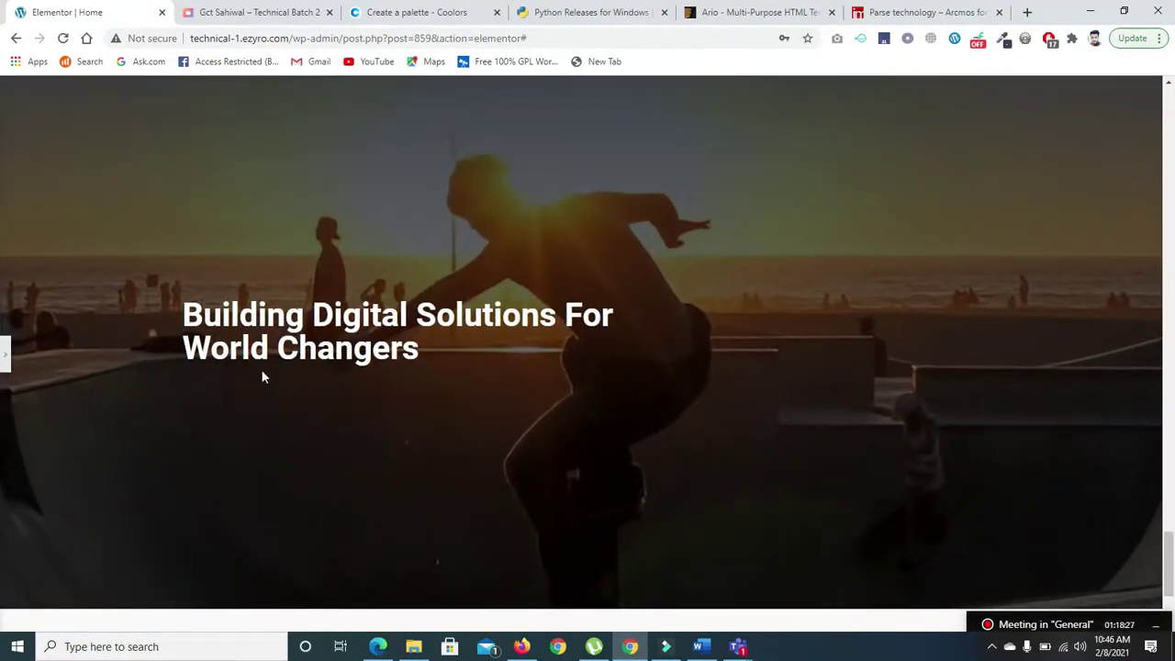
{"action": "left_click", "coordinate": [6, 356]}
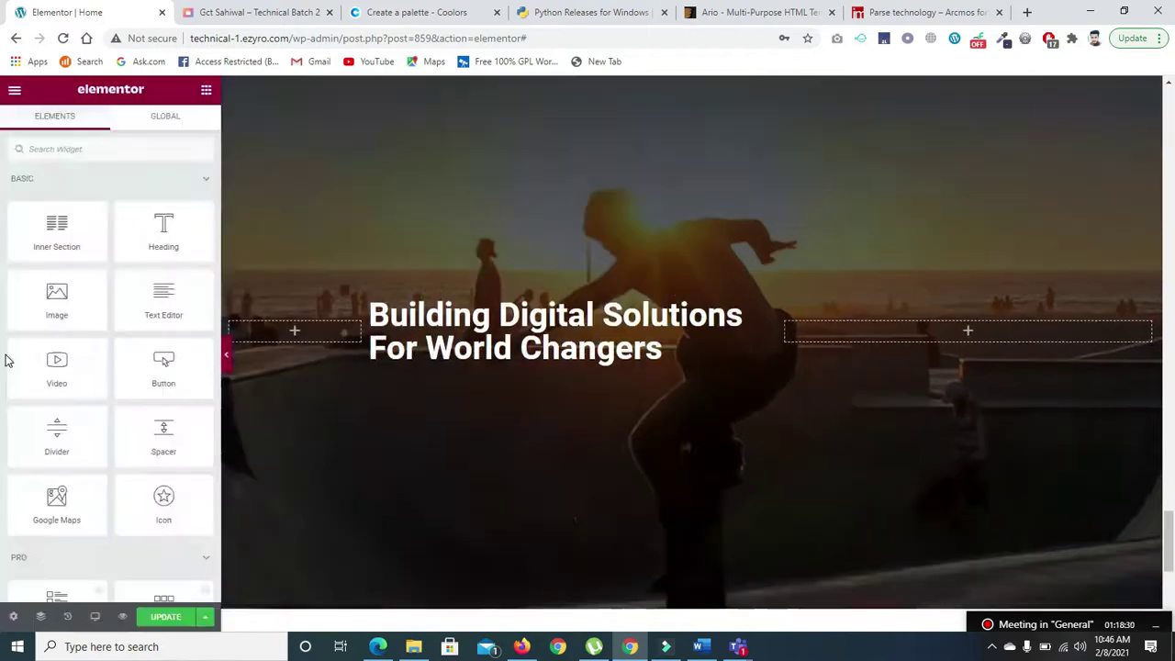
{"action": "scroll", "coordinate": [643, 303], "scroll_direction": "down", "scroll_amount": 1}
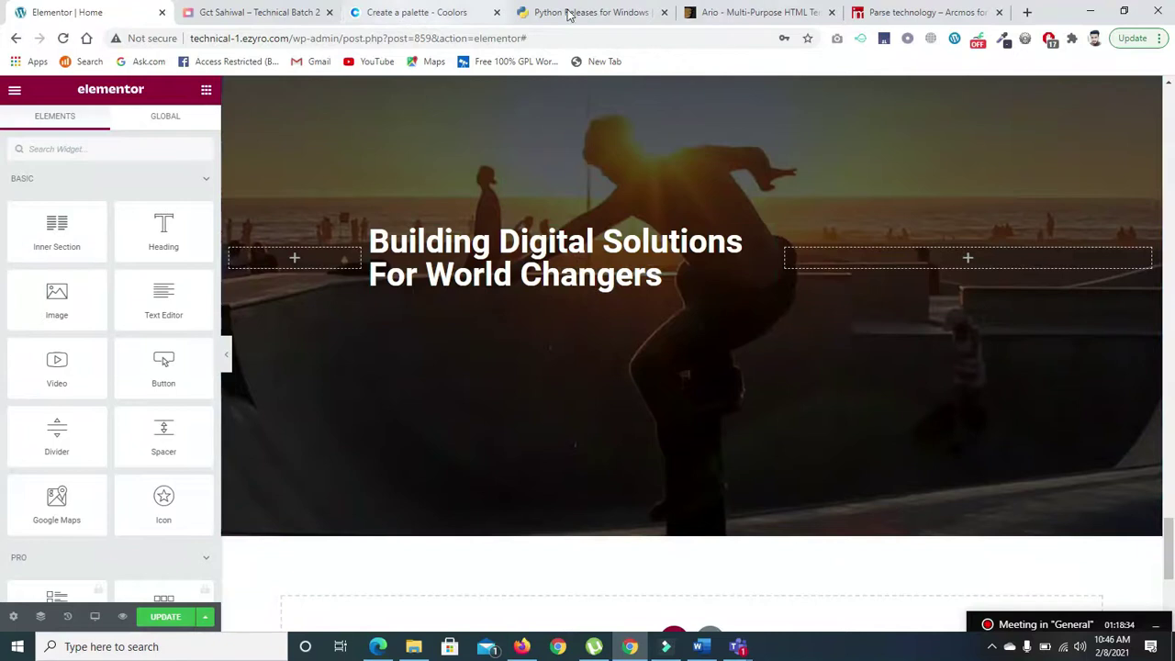
{"action": "left_click", "coordinate": [716, 12]}
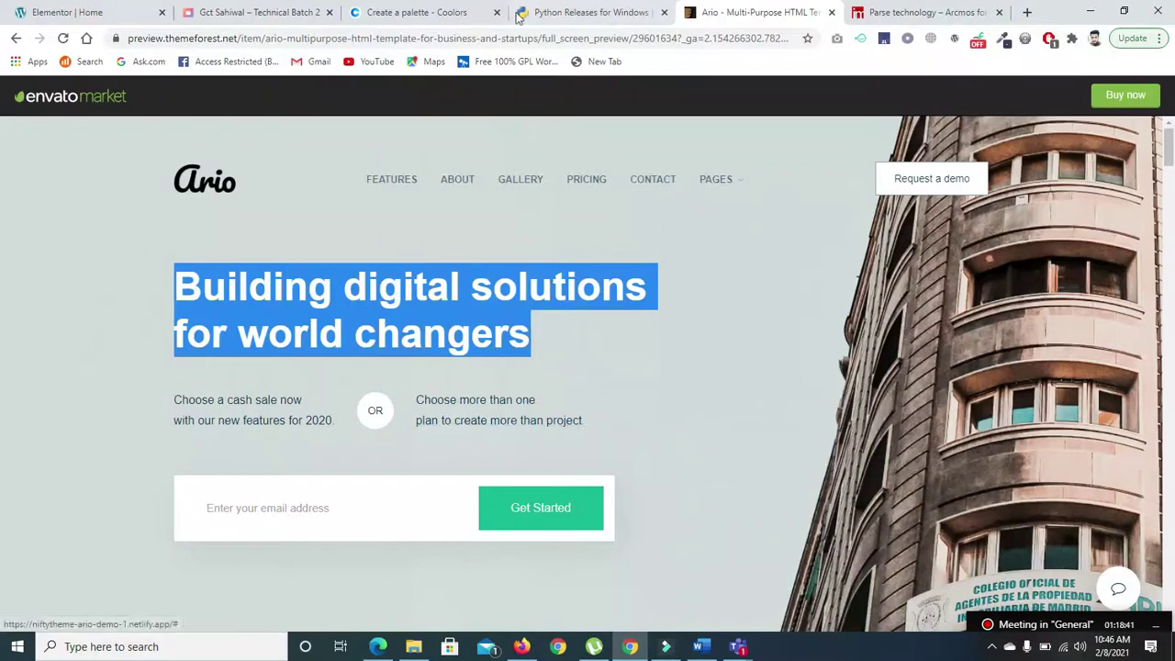
{"action": "left_click", "coordinate": [545, 12]}
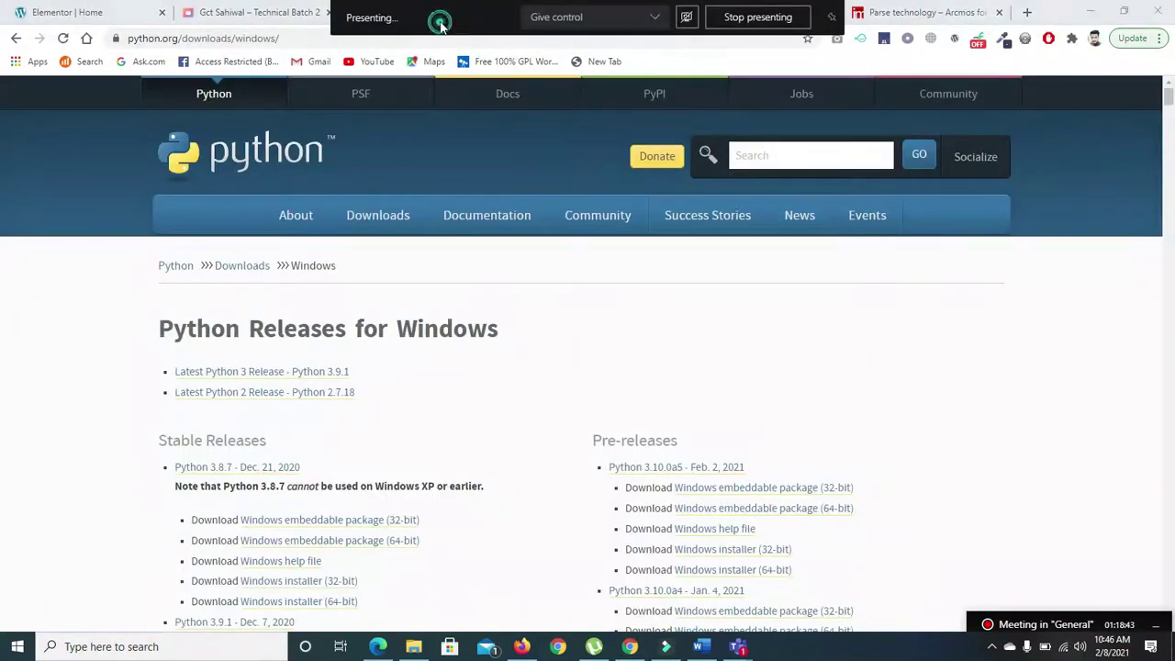
{"action": "left_click", "coordinate": [745, 17]}
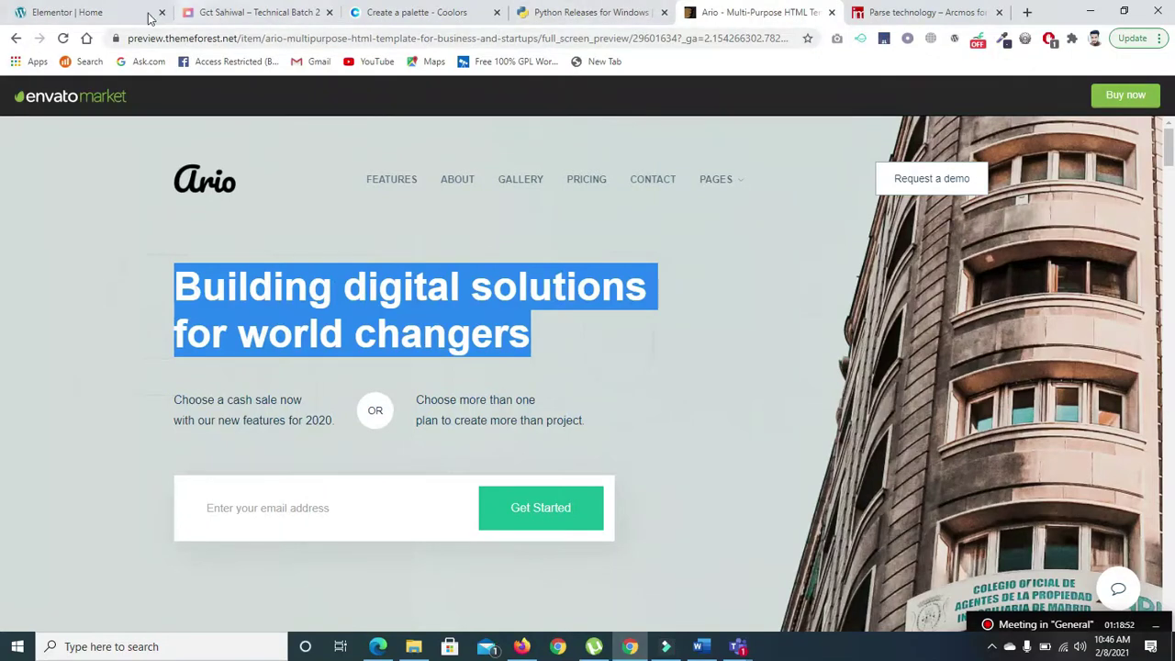
- Return to the Elementor page, add an inner section below the heading and duplicate its first column to get three columns
{"action": "left_click", "coordinate": [103, 15]}
{"action": "left_click", "coordinate": [207, 95]}
{"action": "left_click_drag", "start_coordinate": [57, 228], "coordinate": [521, 274]}
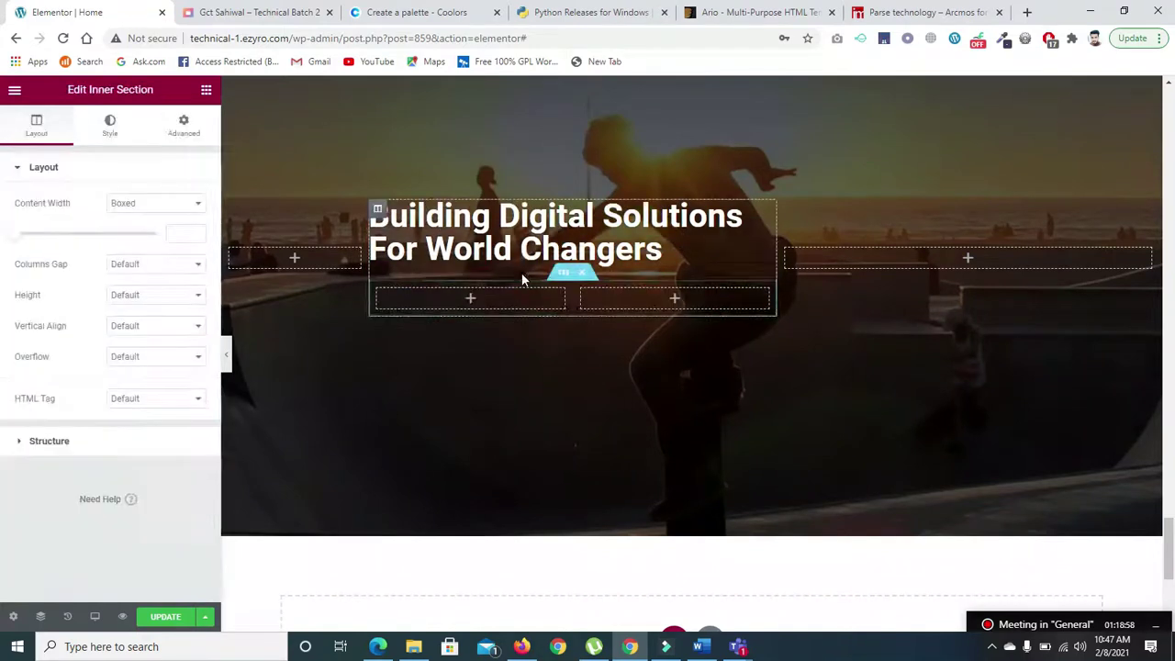
{"action": "right_click", "coordinate": [376, 295]}
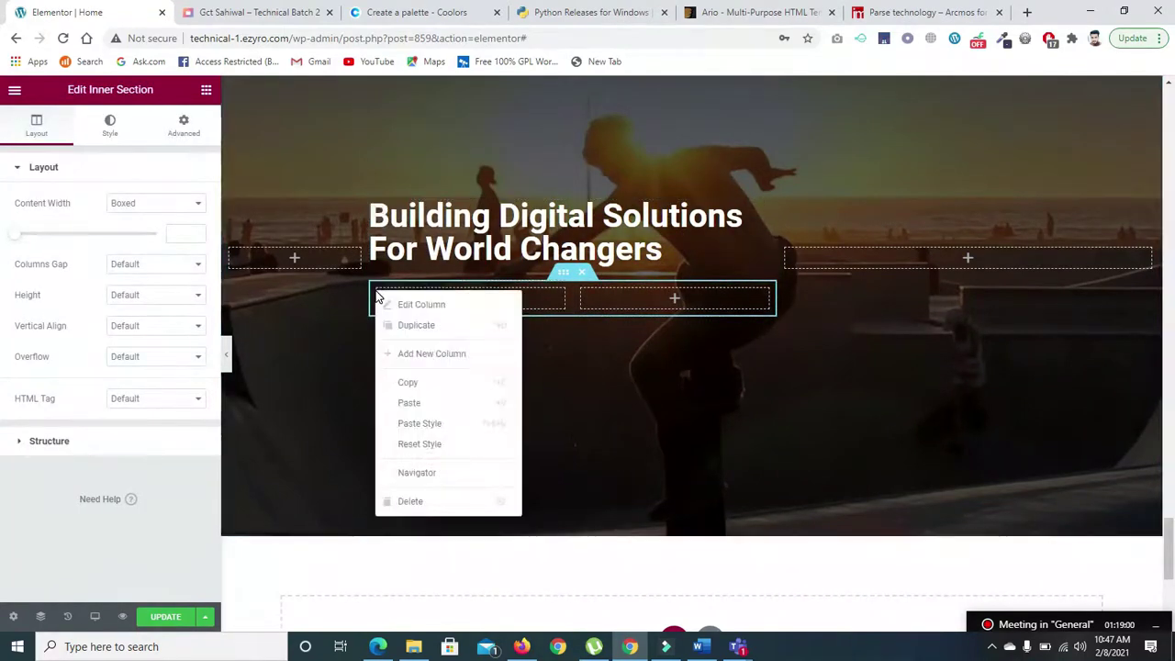
{"action": "left_click", "coordinate": [413, 325]}
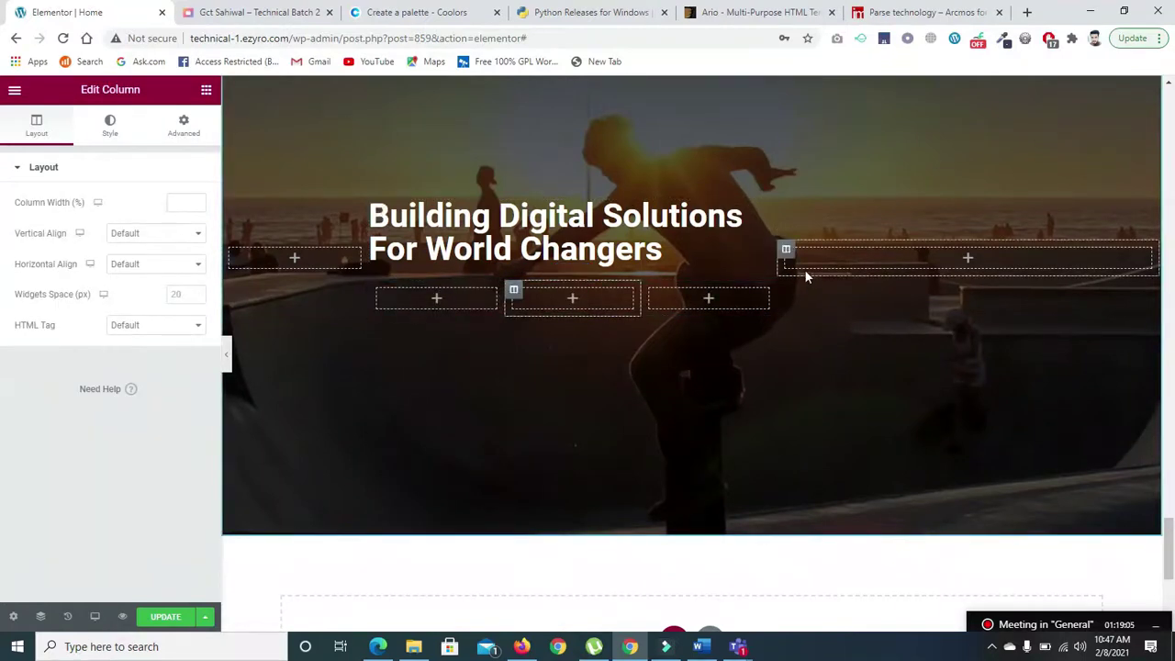
- Widen the heading column to about 50% of the section width and set the heading's font size to 53 px
{"action": "left_click_drag", "start_coordinate": [779, 258], "coordinate": [844, 259]}
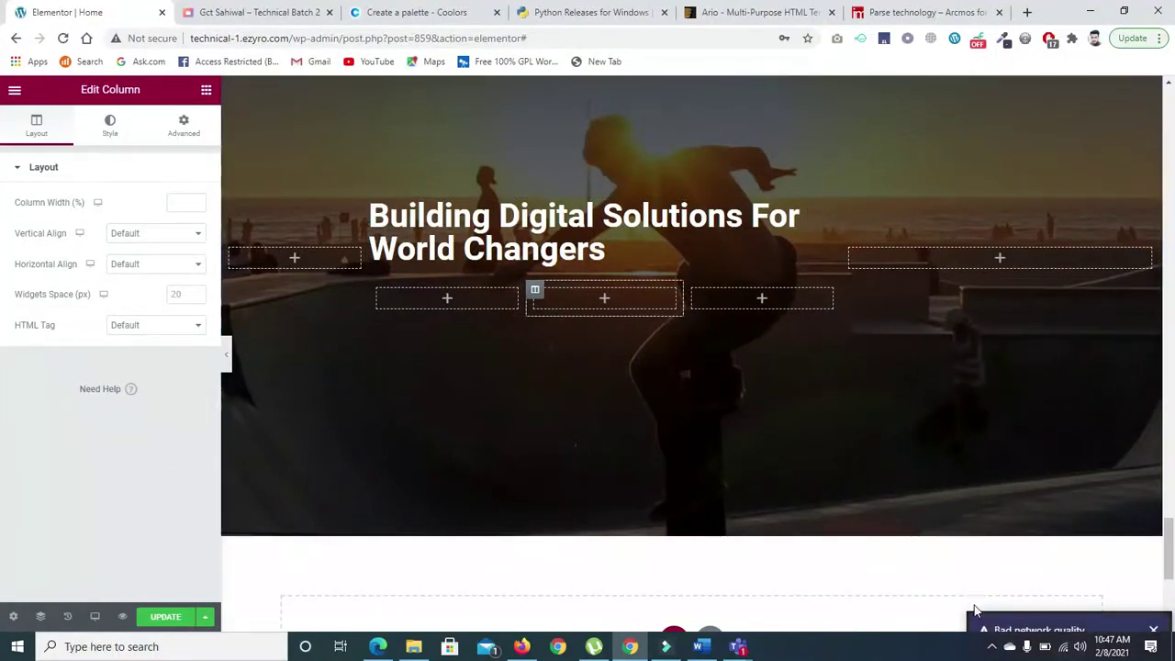
{"action": "left_click", "coordinate": [1001, 630]}
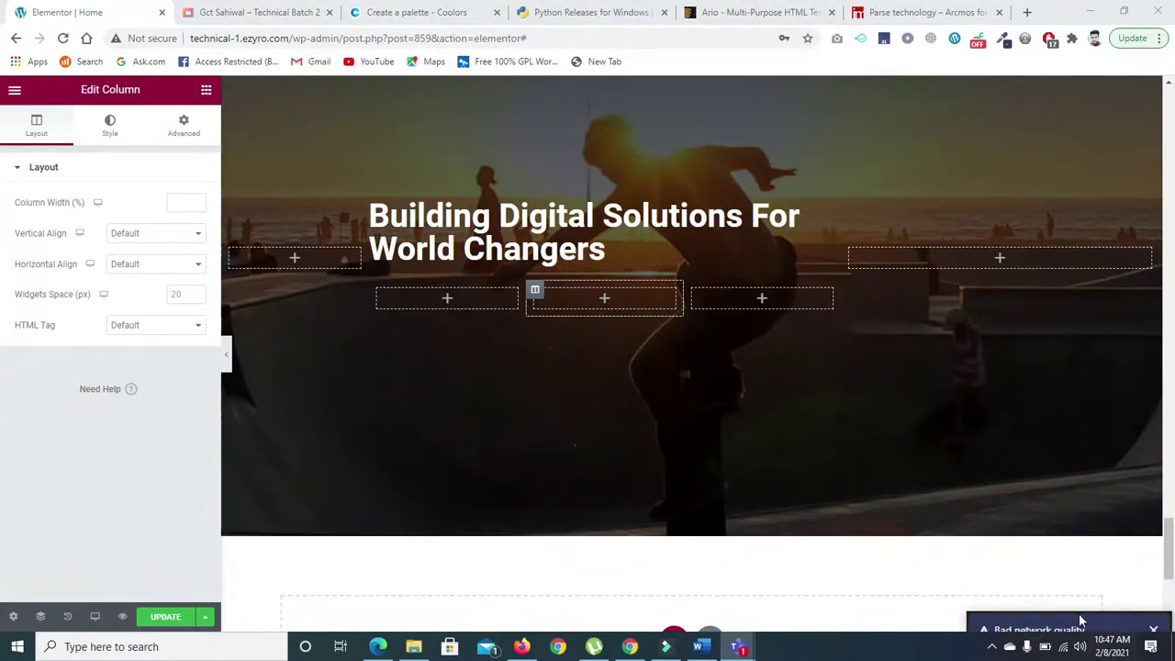
{"action": "left_click_drag", "start_coordinate": [1171, 530], "coordinate": [1171, 518]}
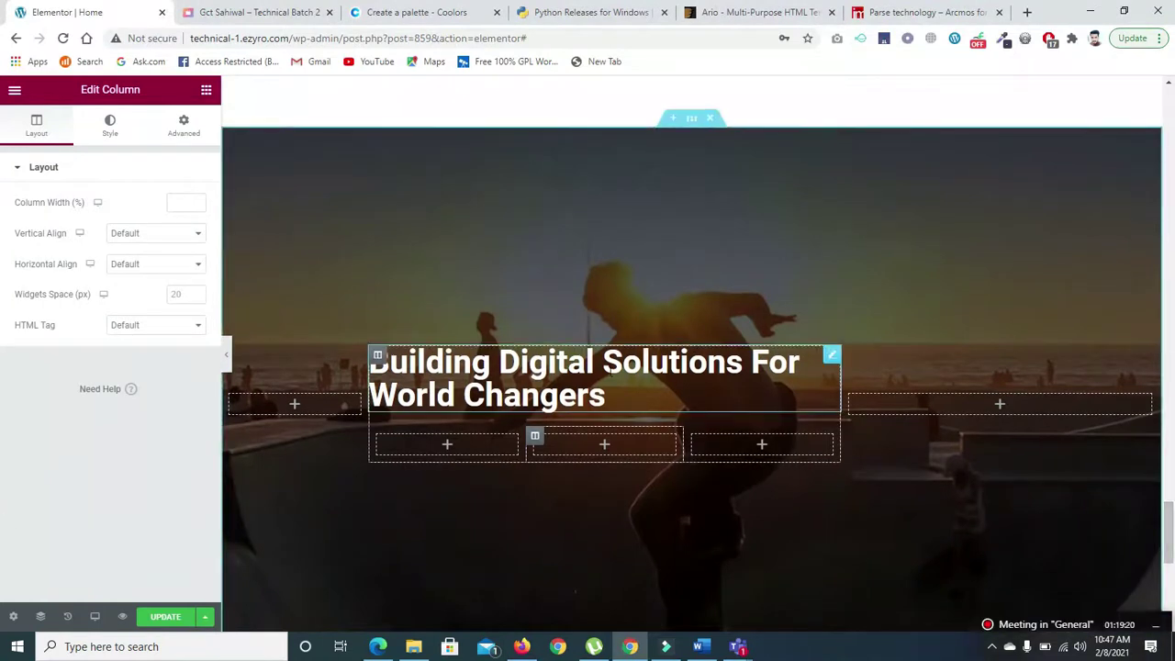
{"action": "left_click", "coordinate": [479, 358]}
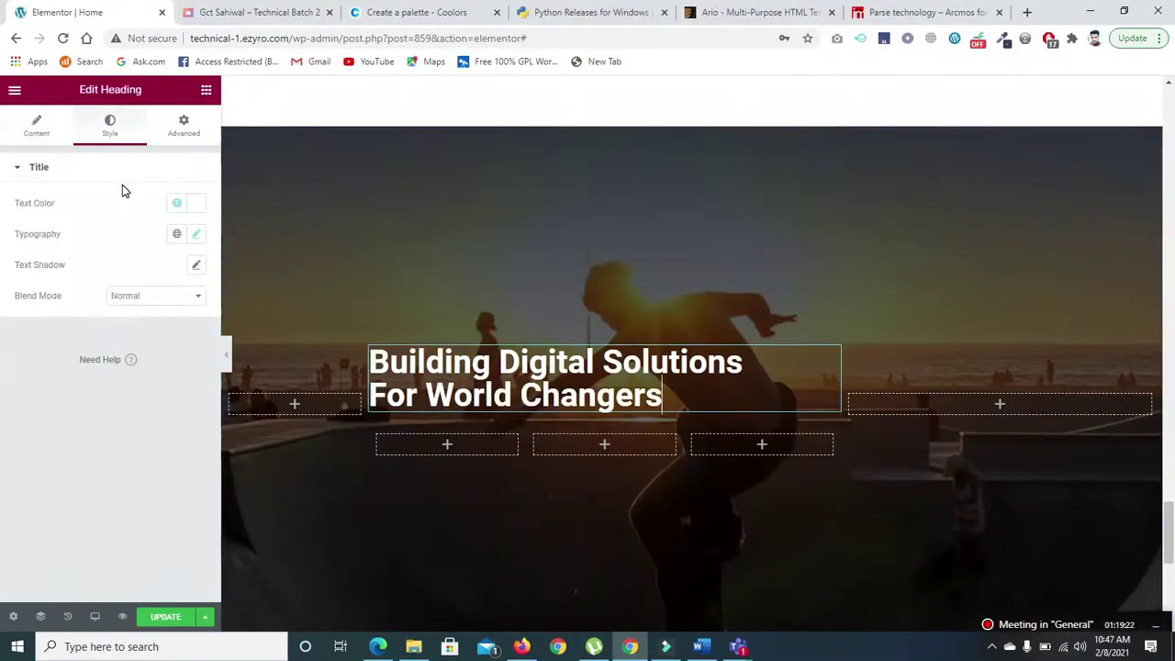
{"action": "left_click", "coordinate": [193, 235]}
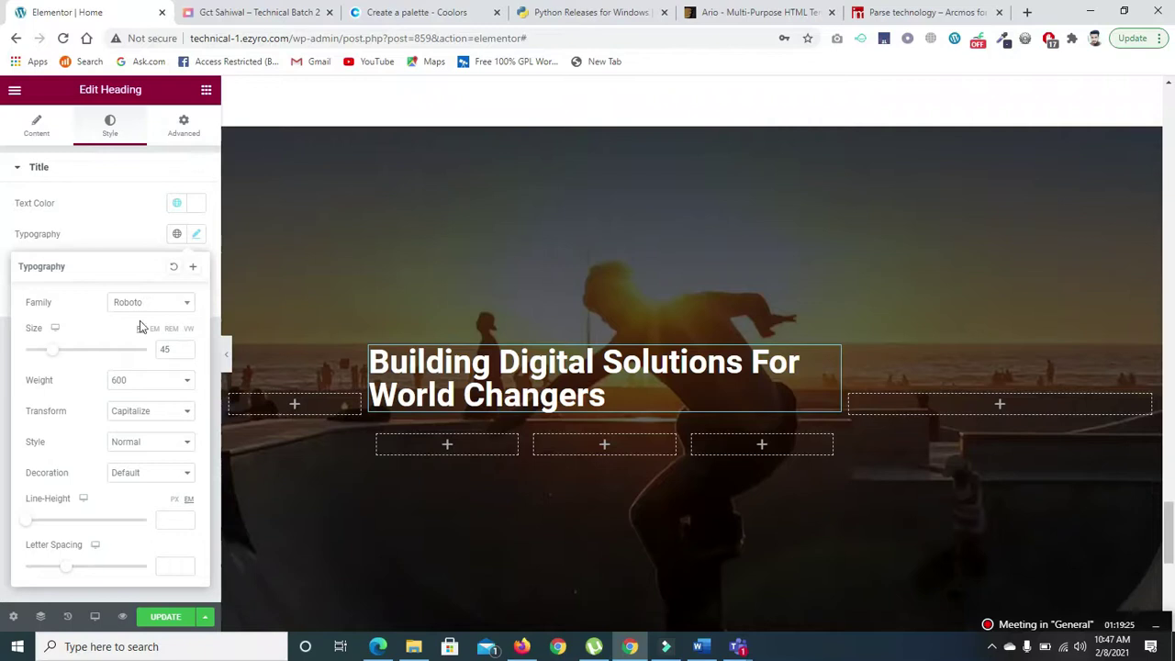
{"action": "left_click_drag", "start_coordinate": [51, 356], "coordinate": [57, 356]}
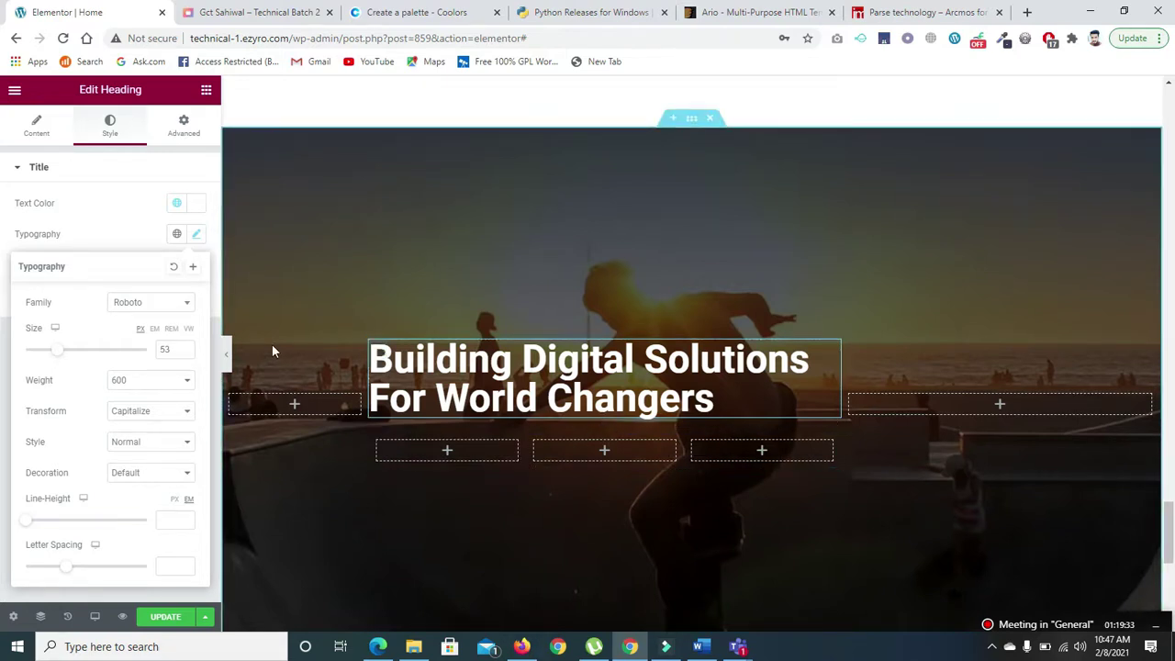
{"action": "left_click", "coordinate": [193, 130]}
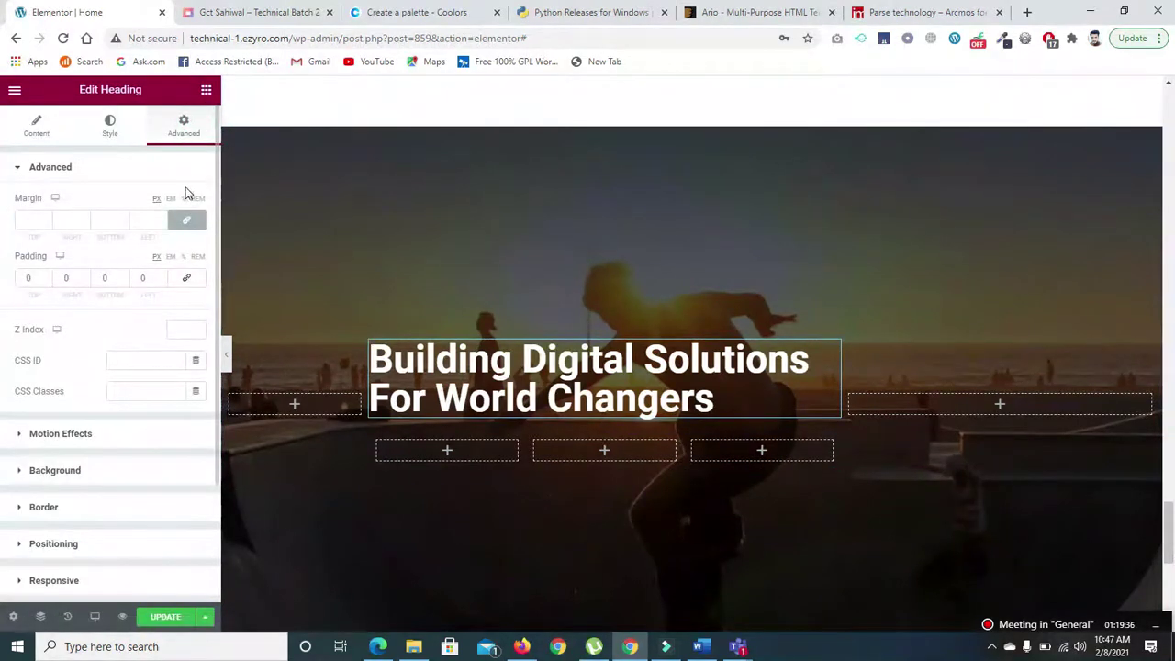
- Add a Text Editor widget to the first inner column and shorten its text to "Lorem ipsum dolor sit amet, consectetur adipiscing elit."
{"action": "left_click", "coordinate": [207, 91]}
{"action": "left_click_drag", "start_coordinate": [163, 296], "coordinate": [454, 443]}
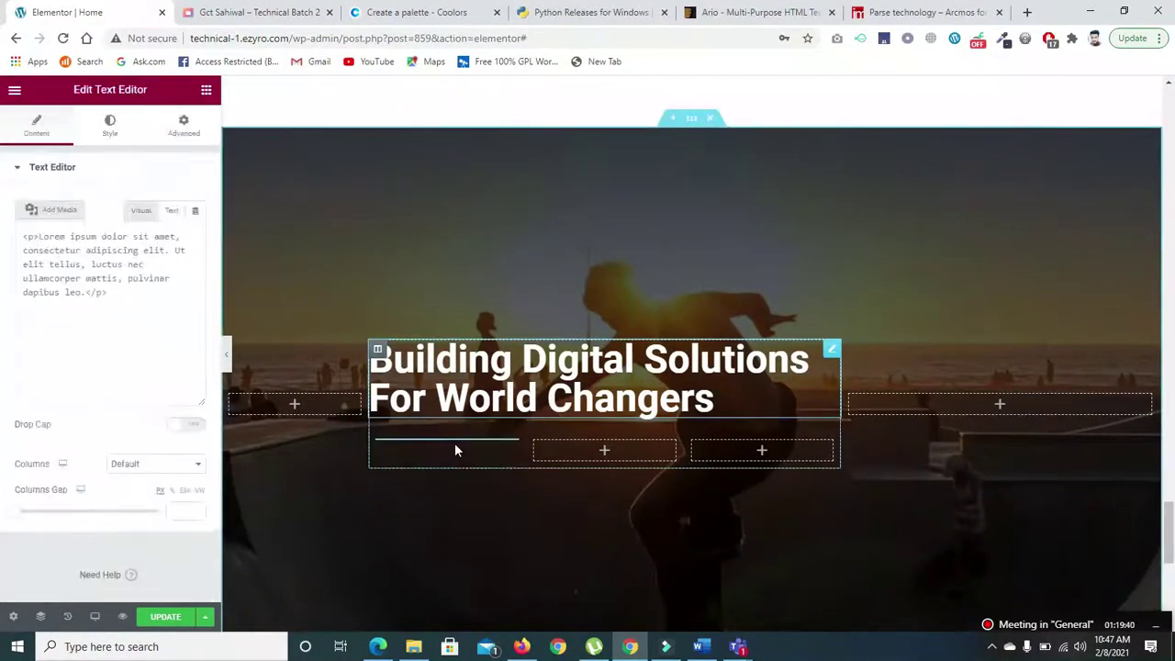
{"action": "left_click_drag", "start_coordinate": [94, 380], "coordinate": [17, 338]}
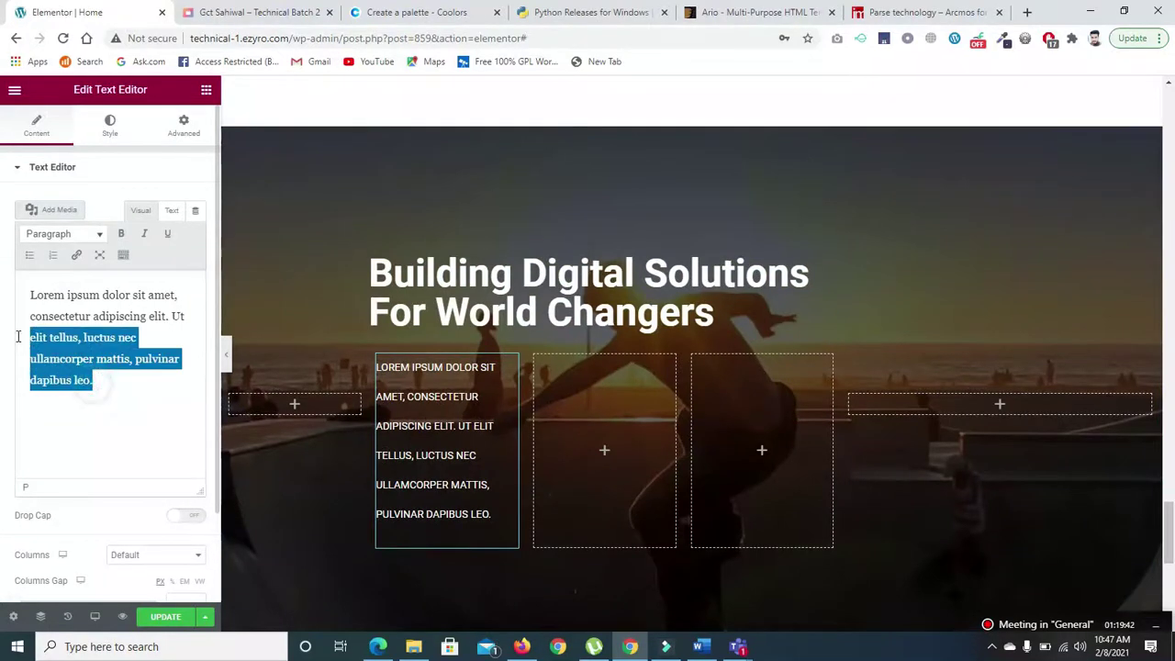
{"action": "key", "text": "BackSpace"}
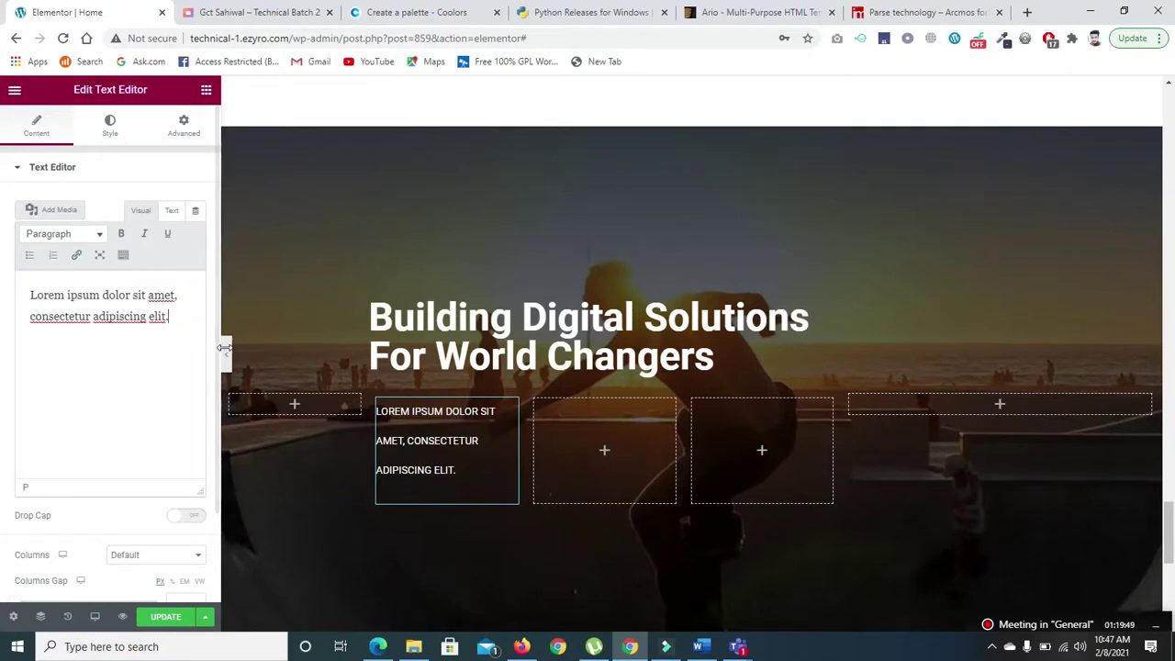
- Preview the section without the editing panel and compare the text under the heading with the Ario template
{"action": "left_click", "coordinate": [226, 353]}
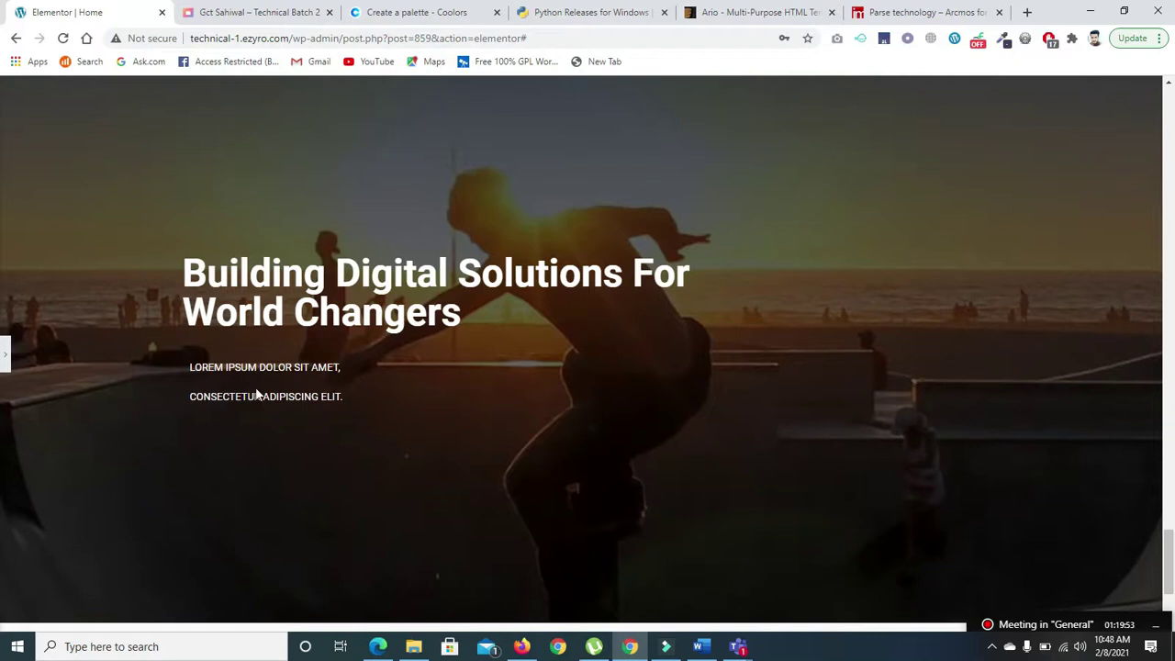
{"action": "left_click", "coordinate": [710, 19]}
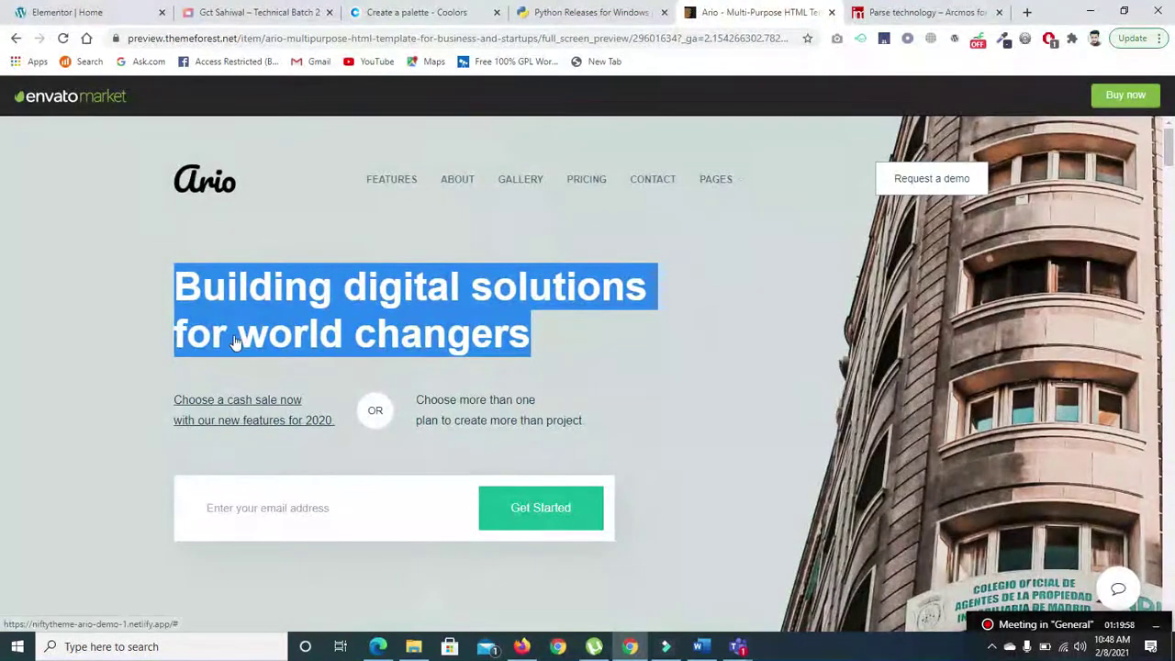
{"action": "left_click", "coordinate": [69, 12]}
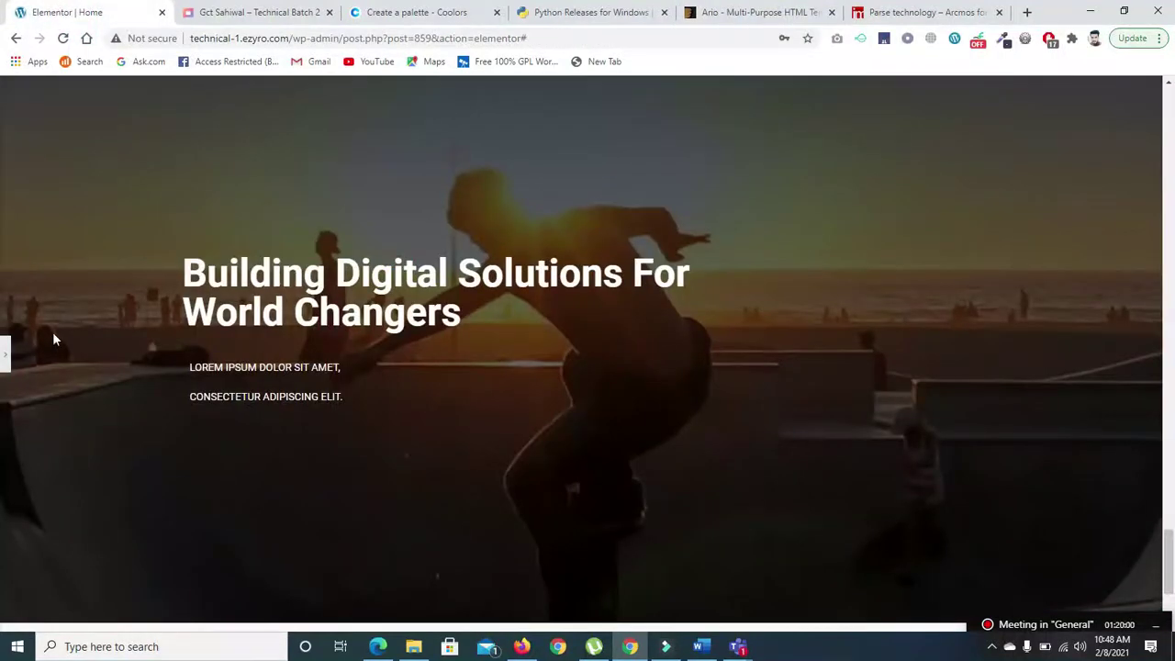
{"action": "left_click", "coordinate": [6, 356]}
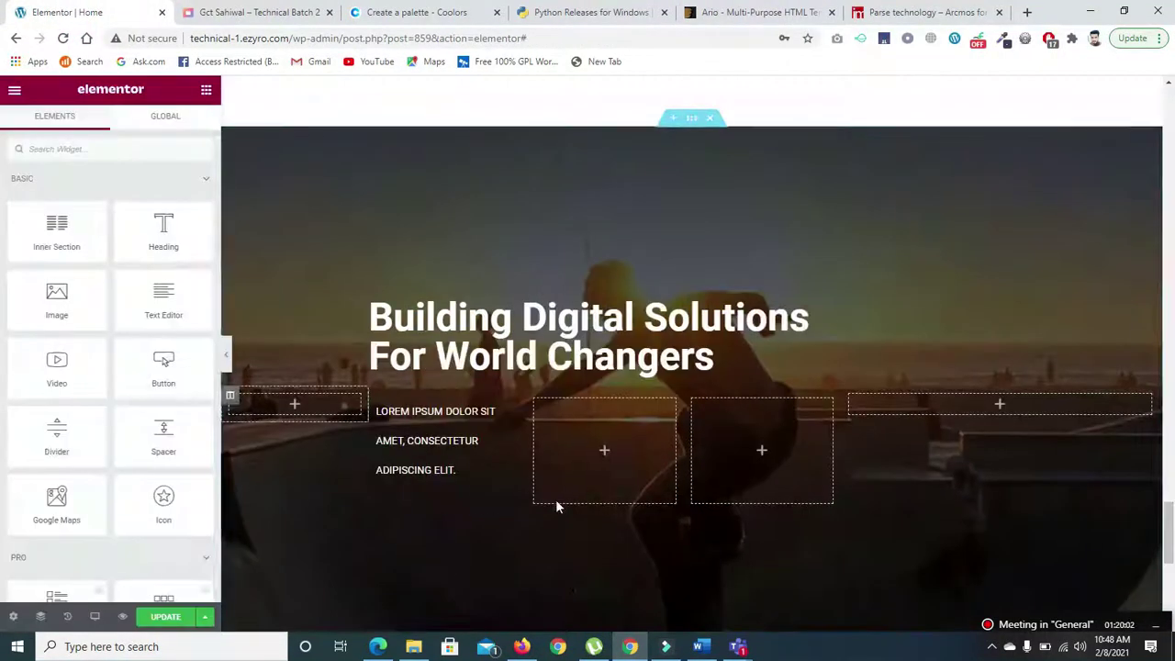
- Duplicate the inner text column, delete one empty column and move the copy after the remaining empty column
{"action": "right_click", "coordinate": [379, 404]}
{"action": "left_click", "coordinate": [404, 434]}
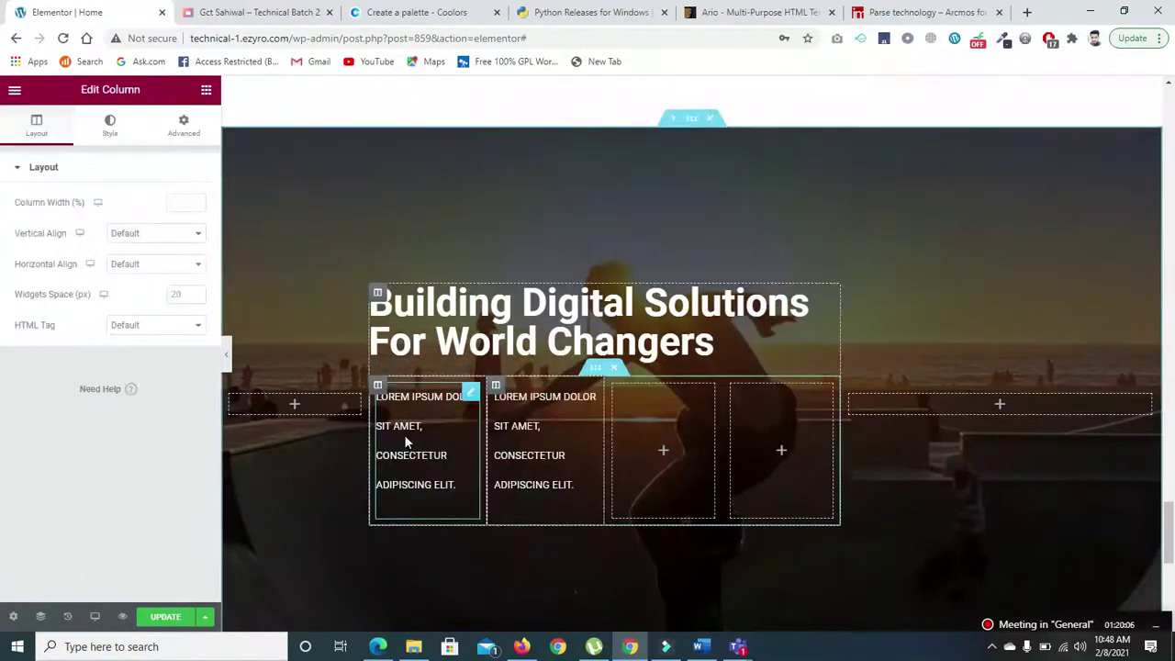
{"action": "right_click", "coordinate": [734, 401]}
{"action": "left_click", "coordinate": [745, 601]}
{"action": "left_click_drag", "start_coordinate": [537, 404], "coordinate": [741, 434]}
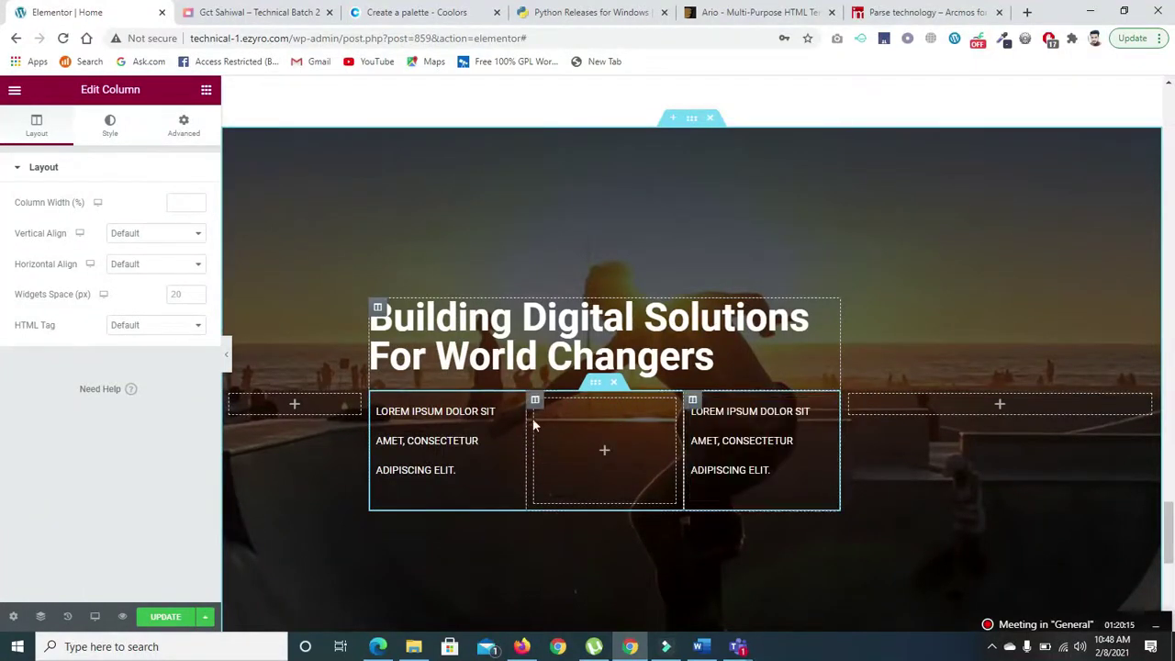
- Find the Icon widget, place it in the empty middle inner column and set its view to Stacked
{"action": "left_click", "coordinate": [206, 90]}
{"action": "left_click", "coordinate": [118, 150]}
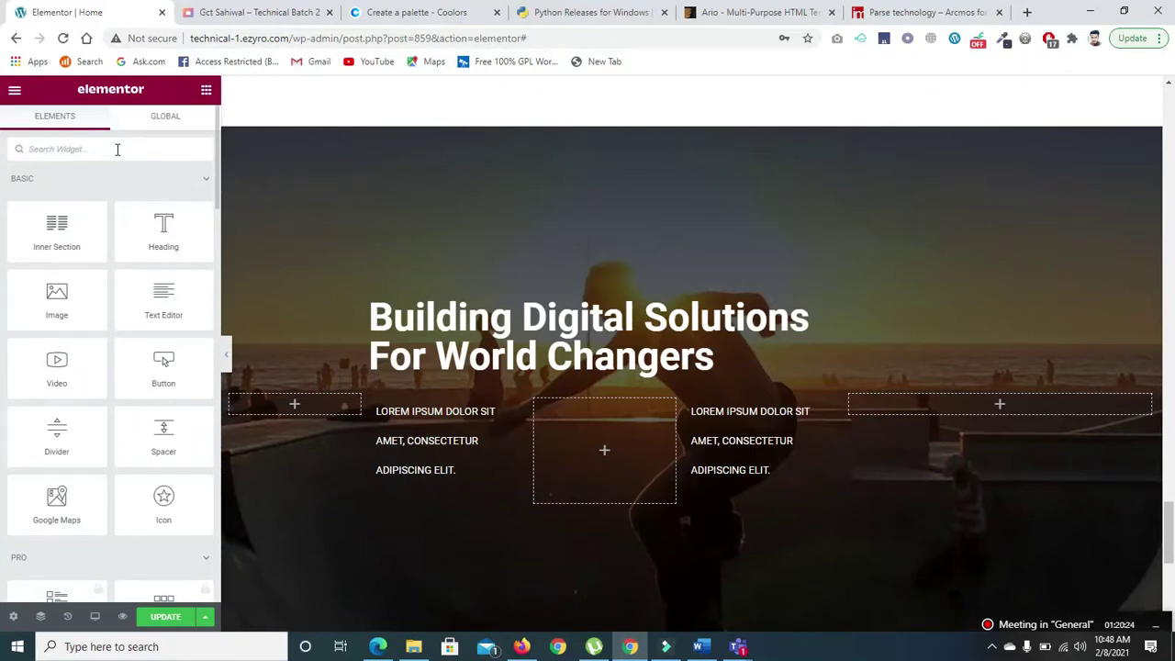
{"action": "type", "text": "cri"}
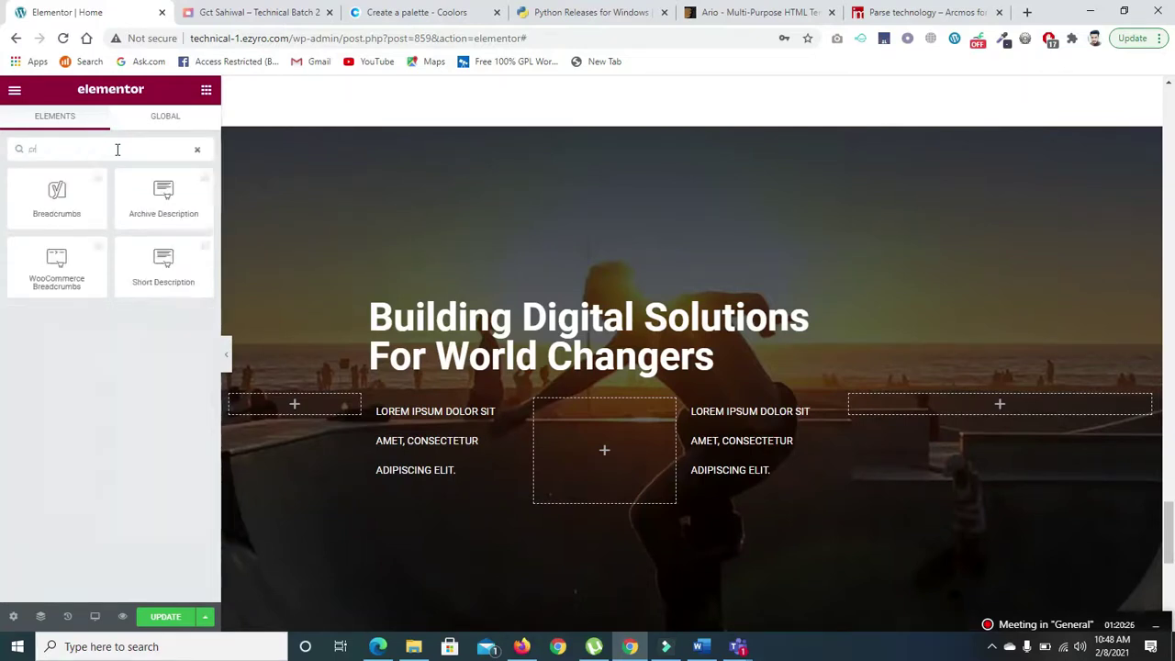
{"action": "key", "text": "BackSpace"}
{"action": "key", "text": "BackSpace"}
{"action": "key", "text": "BackSpace"}
{"action": "type", "text": "ic"}
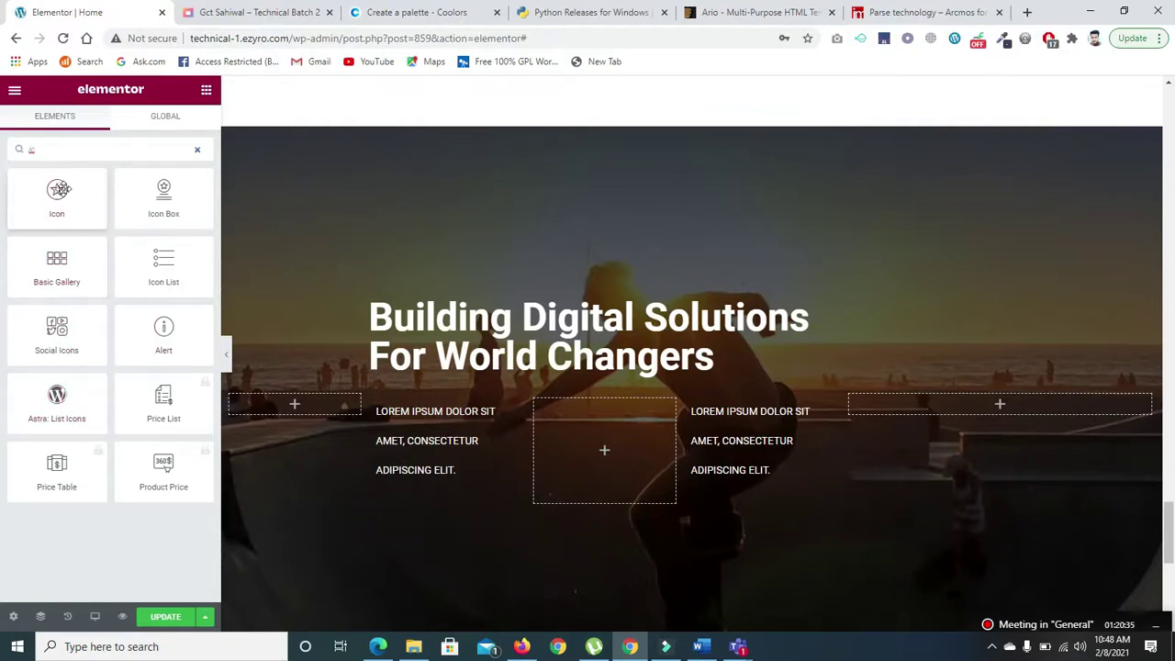
{"action": "left_click_drag", "start_coordinate": [58, 204], "coordinate": [607, 452]}
{"action": "mouse_move", "coordinate": [90, 275]}
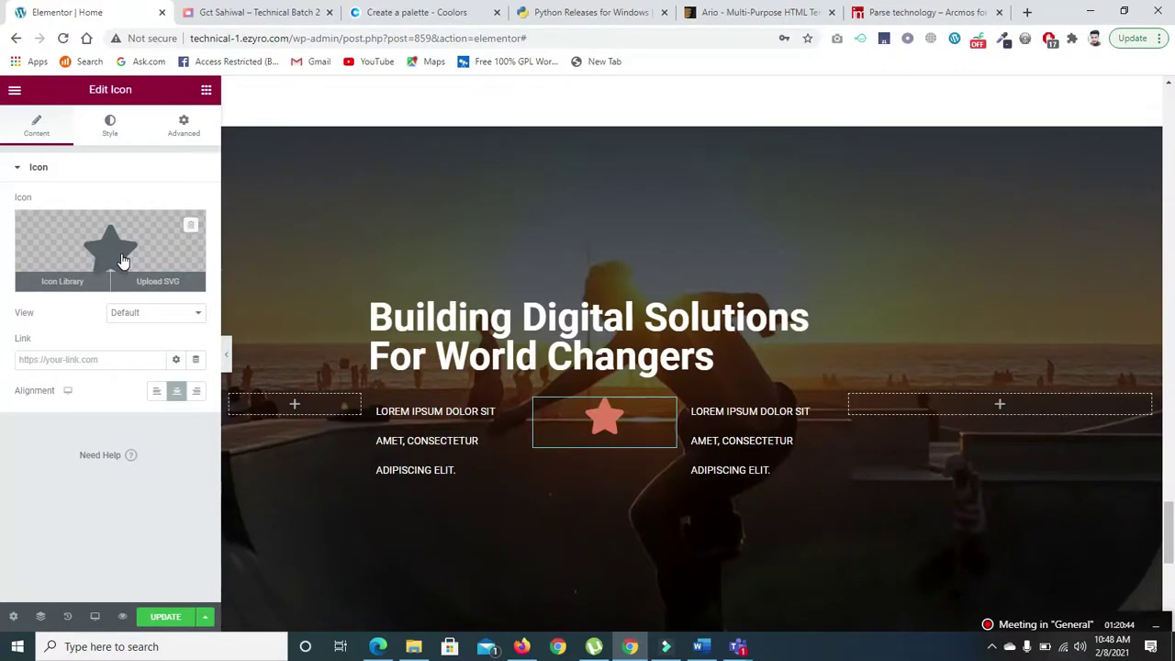
{"action": "left_click", "coordinate": [142, 324]}
{"action": "left_click", "coordinate": [136, 347]}
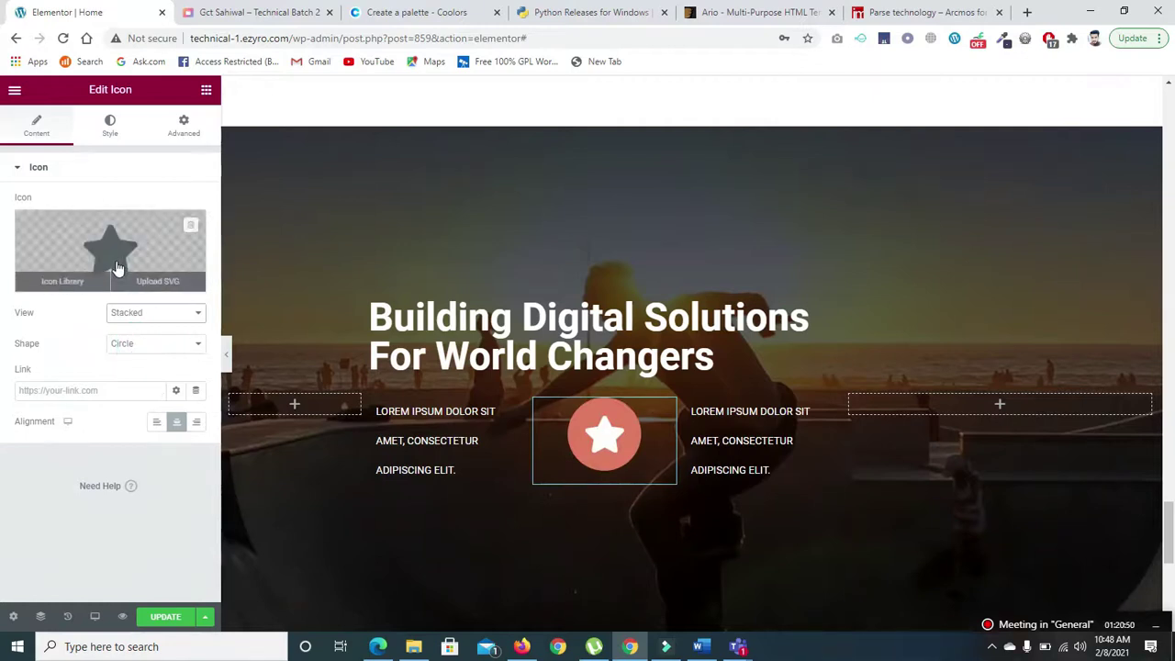
- Replace the star with the Heart icon from the icon library
{"action": "left_click", "coordinate": [116, 261]}
{"action": "left_click", "coordinate": [461, 152]}
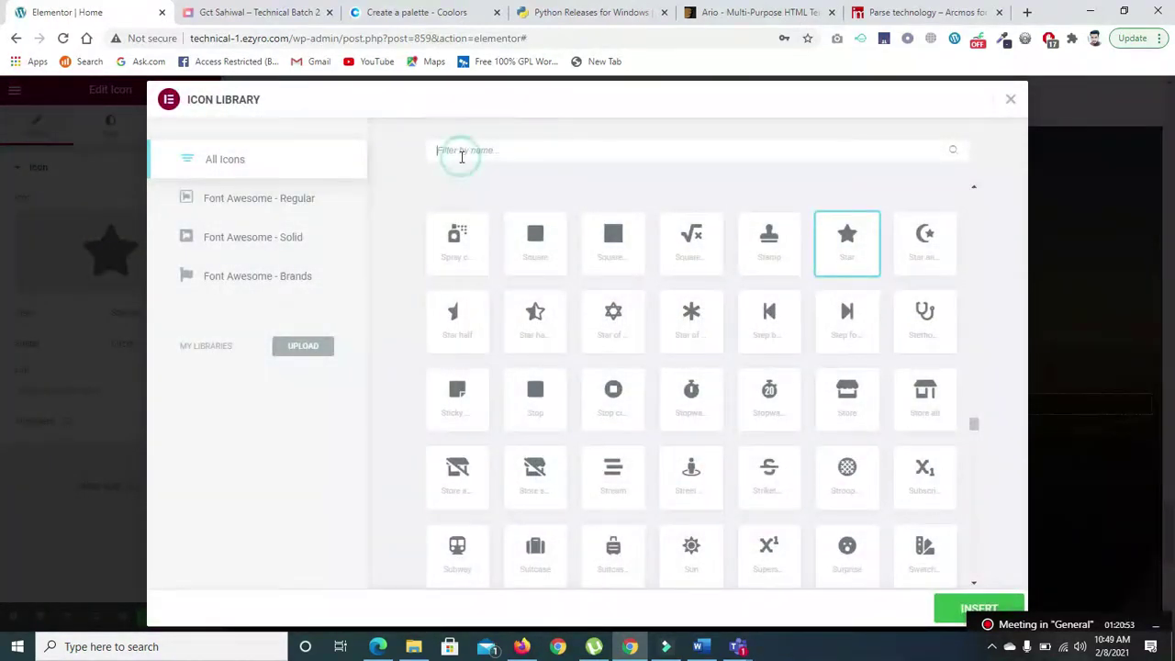
{"action": "type", "text": "or"}
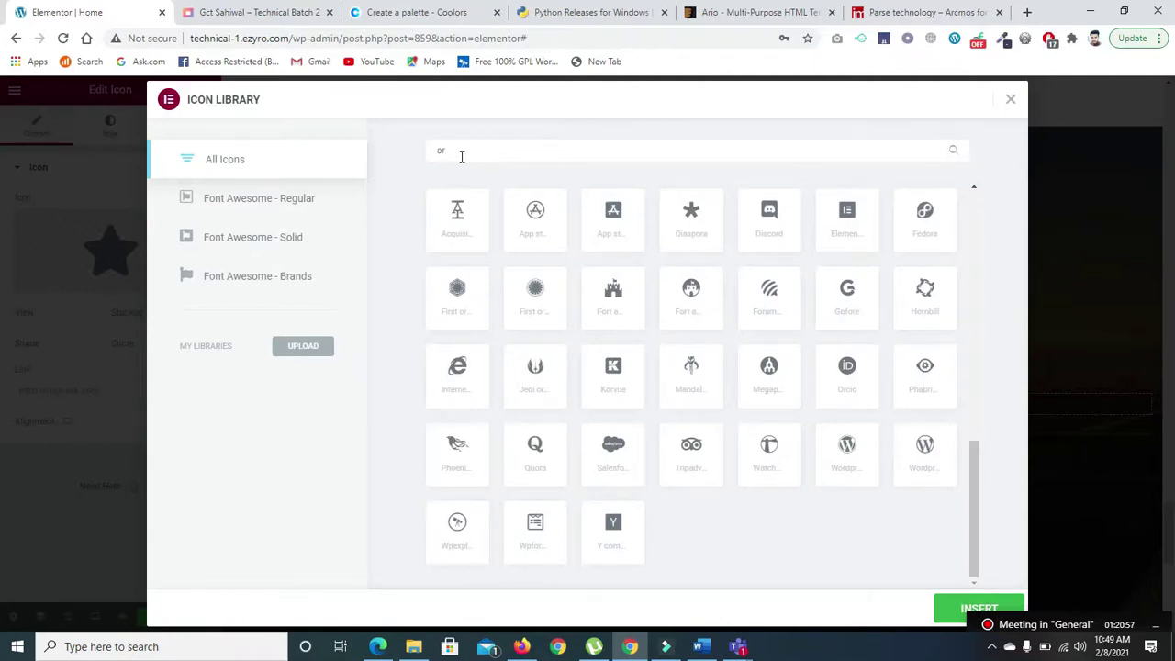
{"action": "key", "text": "BackSpace"}
{"action": "key", "text": "BackSpace"}
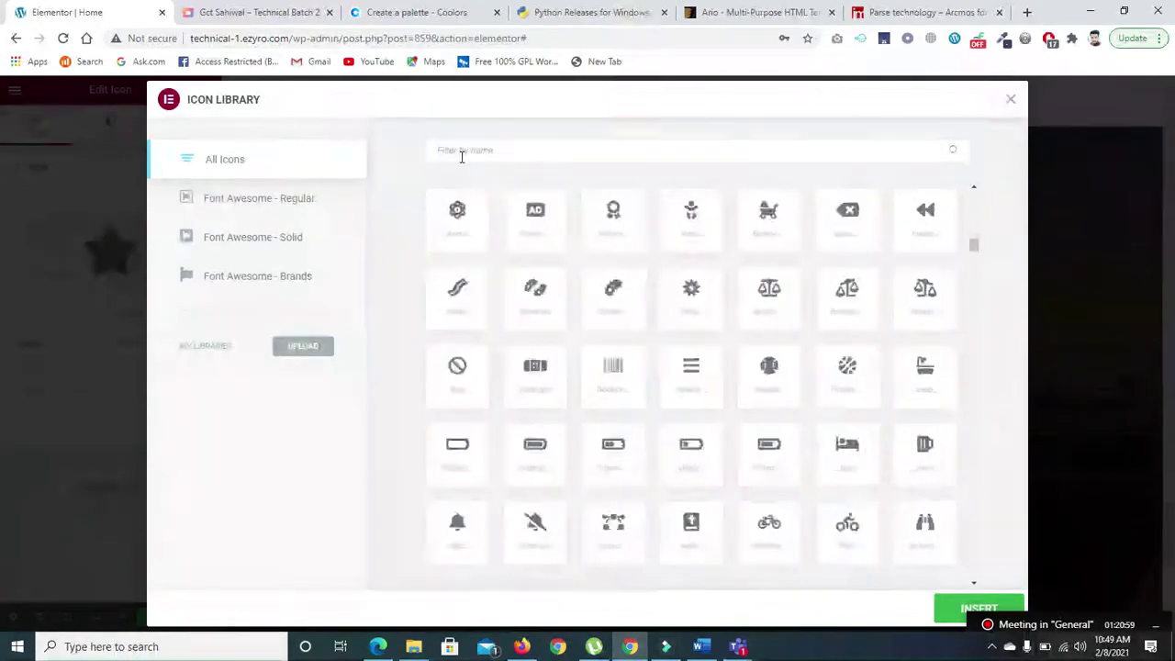
{"action": "scroll", "coordinate": [970, 432], "scroll_direction": "down", "scroll_amount": 15}
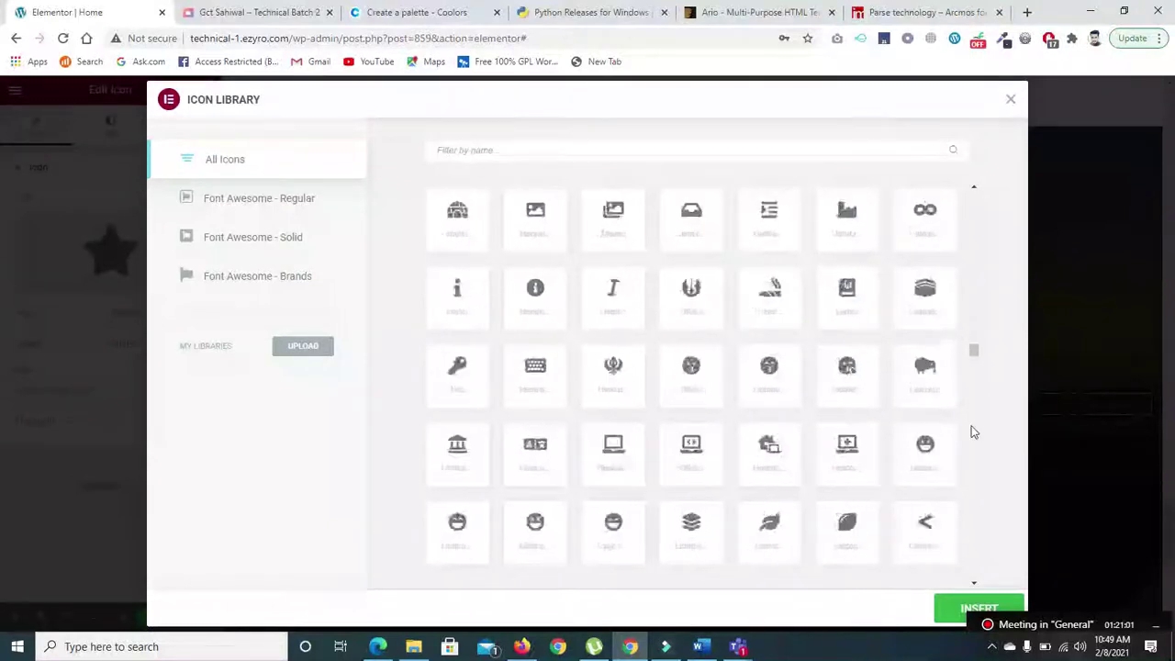
{"action": "left_click_drag", "start_coordinate": [974, 383], "coordinate": [973, 340]}
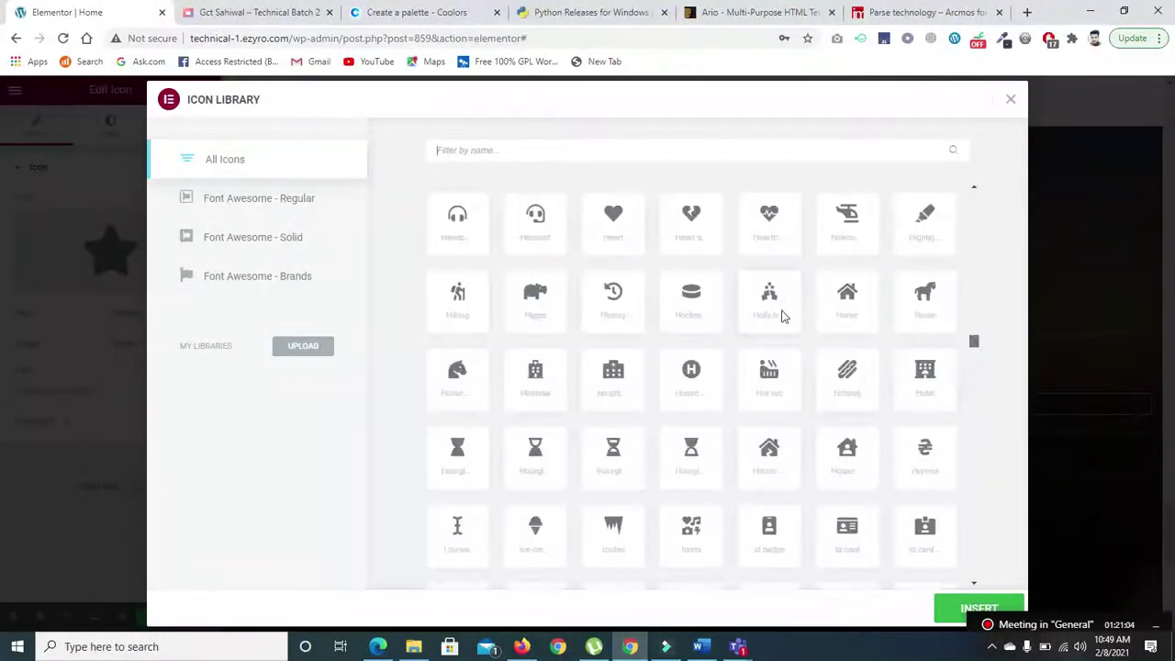
{"action": "left_click", "coordinate": [623, 314]}
{"action": "left_click", "coordinate": [617, 235]}
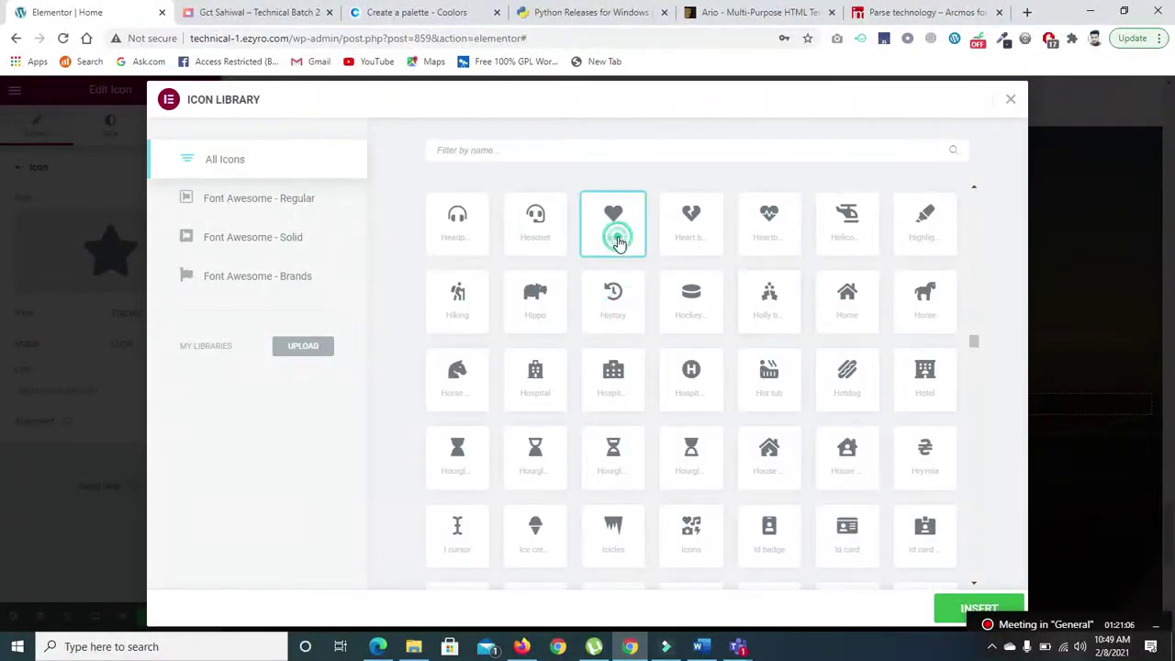
{"action": "left_click", "coordinate": [948, 613]}
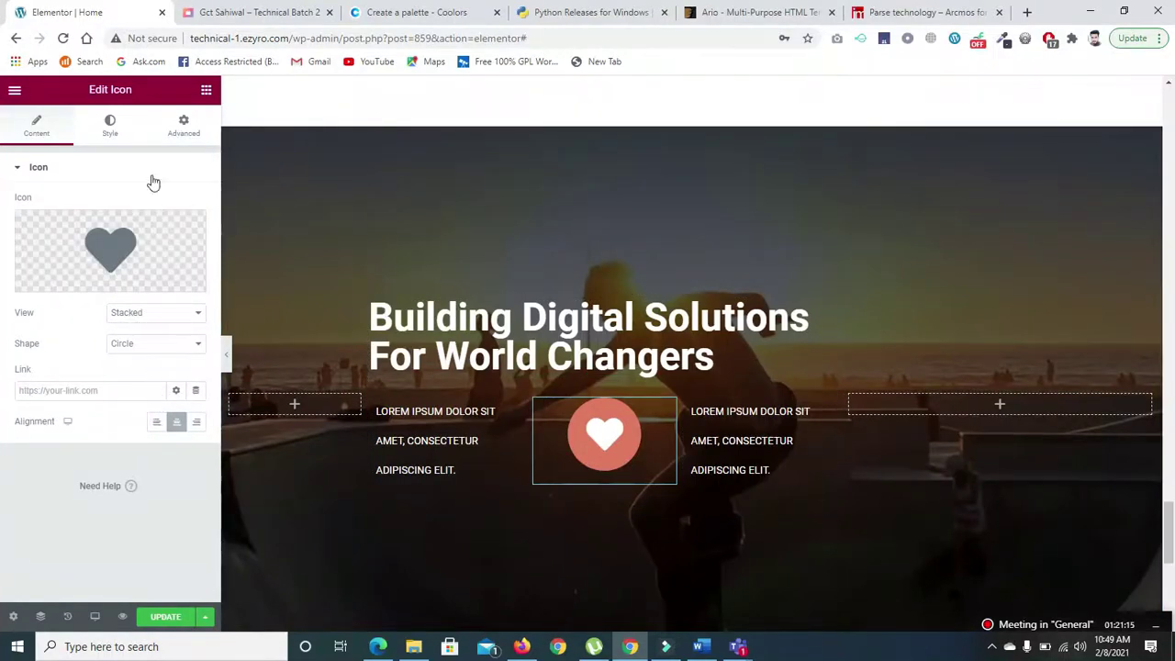
- Set the heart icon's size to 35 and widen the first inner text column so its text fits on two lines
{"action": "left_click", "coordinate": [111, 125]}
{"action": "mouse_move", "coordinate": [18, 325]}
{"action": "left_mouse_down"}
{"action": "mouse_move", "coordinate": [47, 327]}
{"action": "mouse_move", "coordinate": [29, 326]}
{"action": "left_mouse_up"}
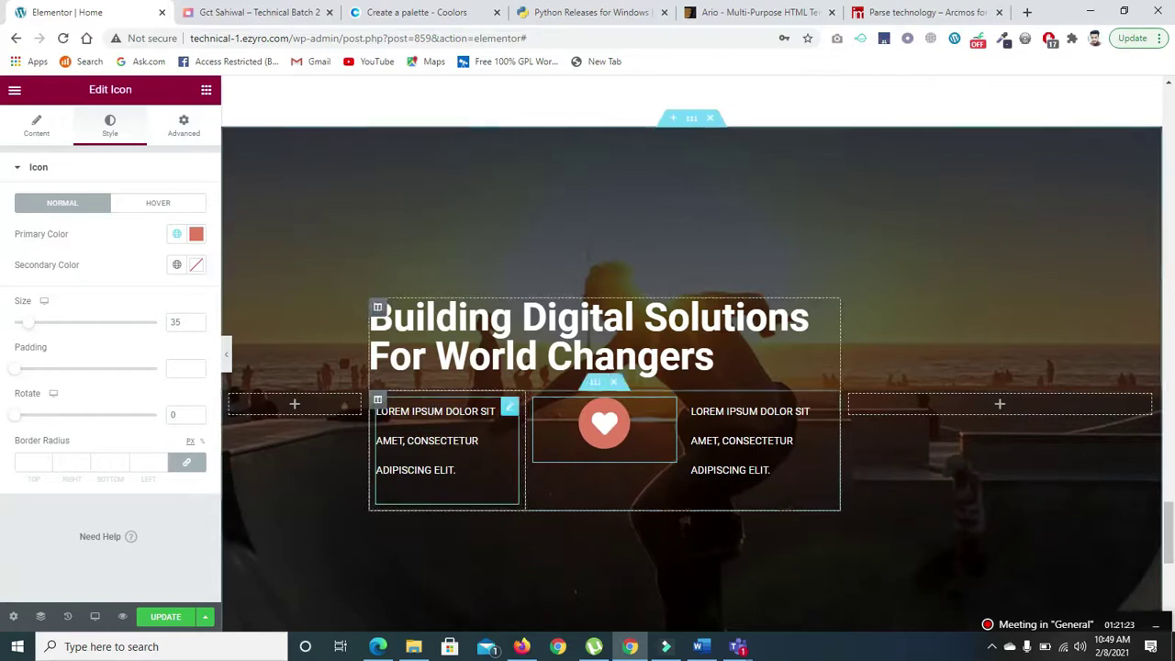
{"action": "left_click_drag", "start_coordinate": [524, 427], "coordinate": [552, 440]}
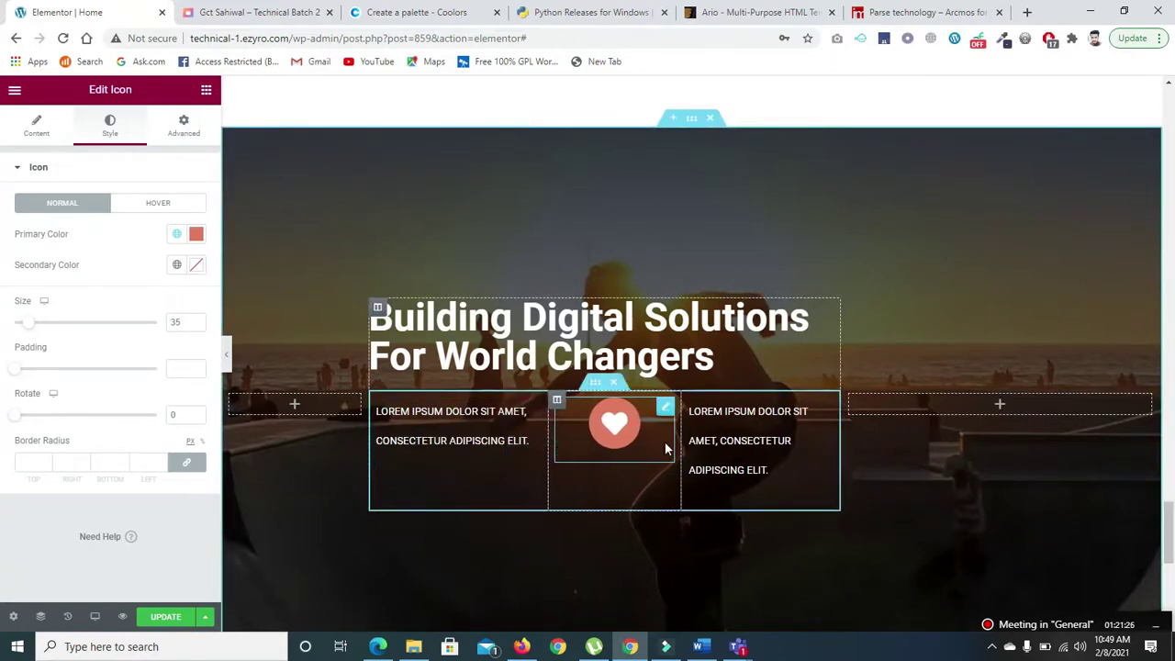
- Narrow the heart icon's inner column from both sides so the second text column fits on two lines
{"action": "left_click_drag", "start_coordinate": [685, 448], "coordinate": [654, 446]}
{"action": "left_click_drag", "start_coordinate": [552, 449], "coordinate": [555, 450]}
{"action": "left_click_drag", "start_coordinate": [653, 447], "coordinate": [646, 447]}
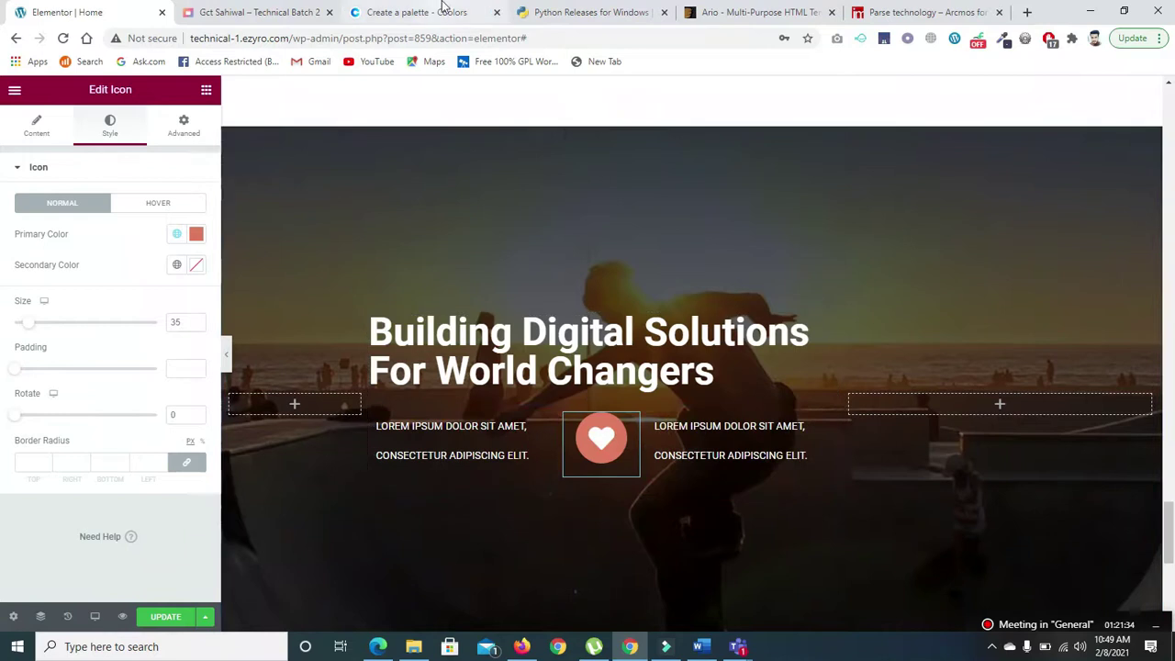
- Check the Ario template's hero, add a Button widget beneath the inner text columns and set its size to Large
{"action": "left_click", "coordinate": [705, 13]}
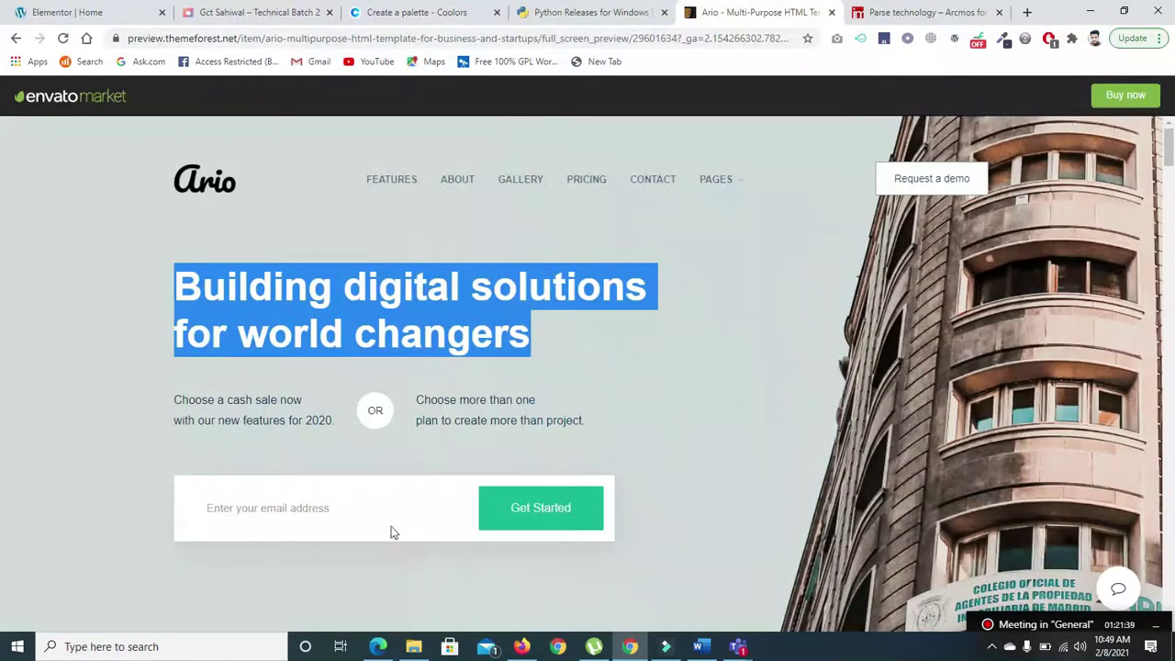
{"action": "left_click", "coordinate": [46, 7]}
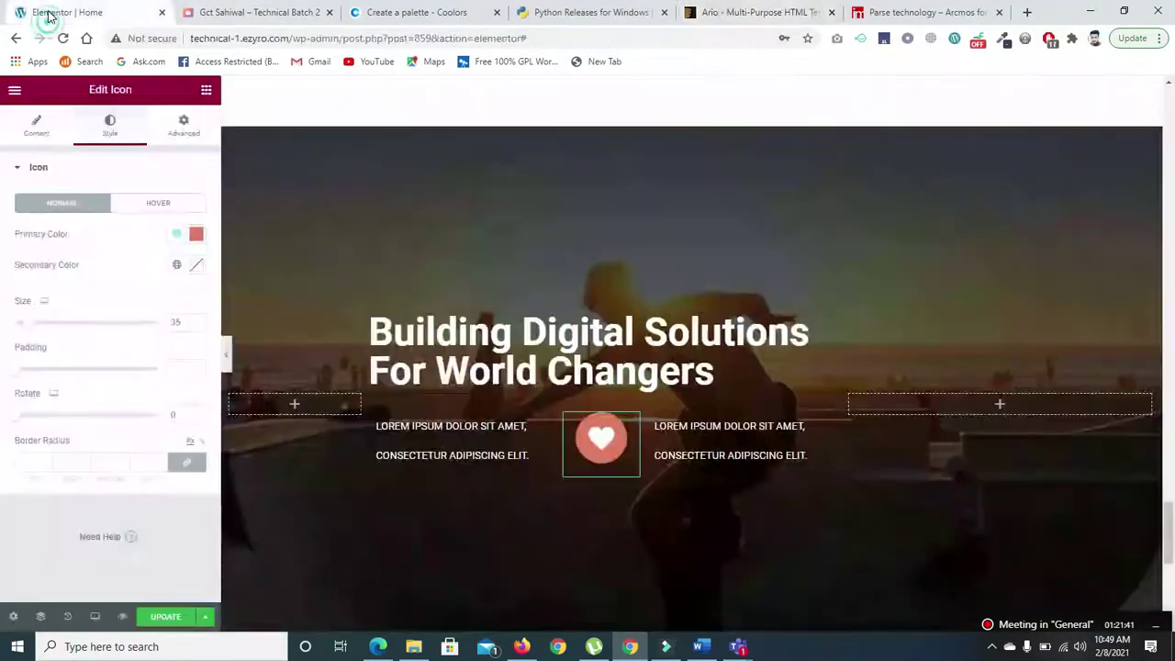
{"action": "left_click", "coordinate": [205, 89]}
{"action": "left_click_drag", "start_coordinate": [164, 367], "coordinate": [630, 498]}
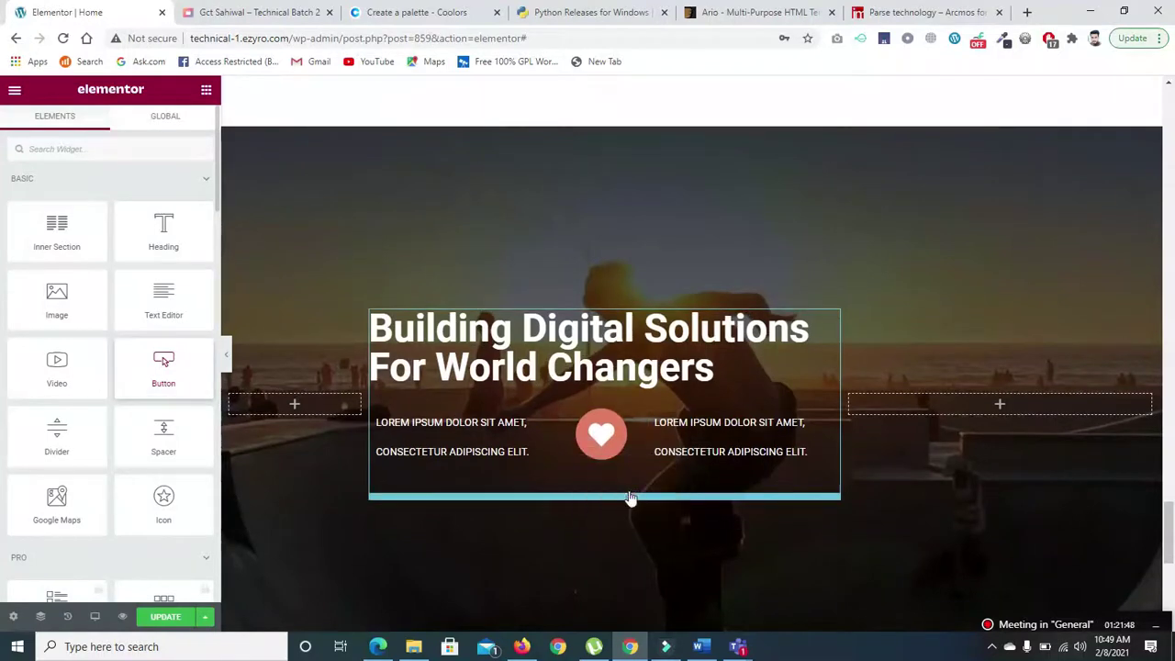
{"action": "left_click", "coordinate": [157, 342]}
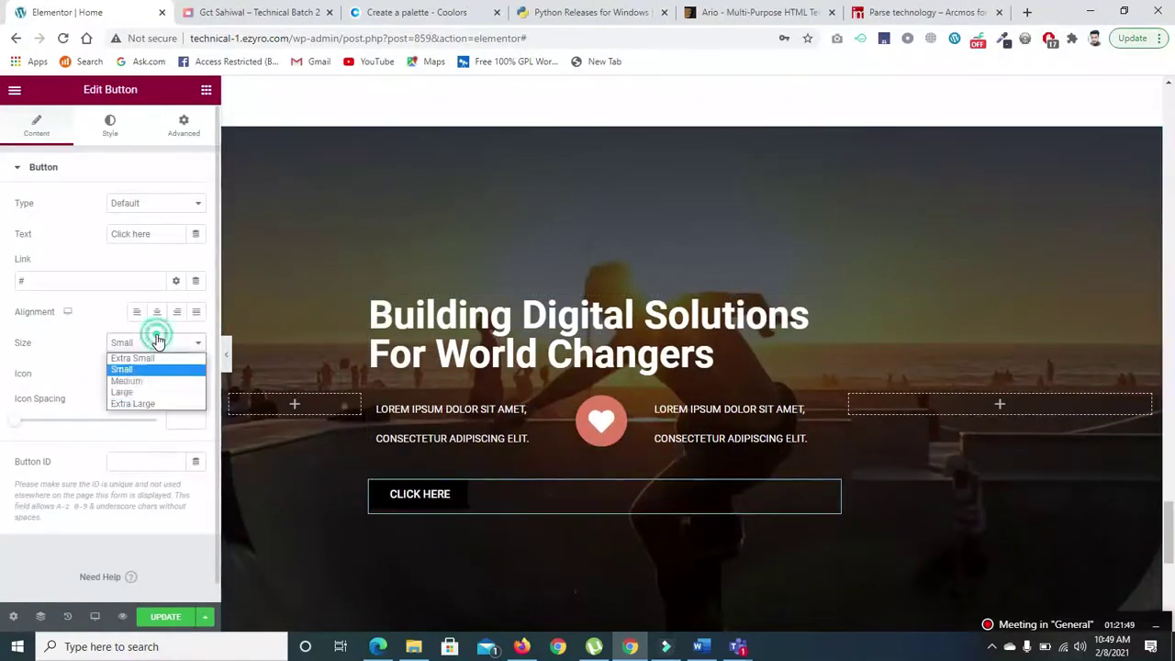
{"action": "left_click", "coordinate": [123, 392]}
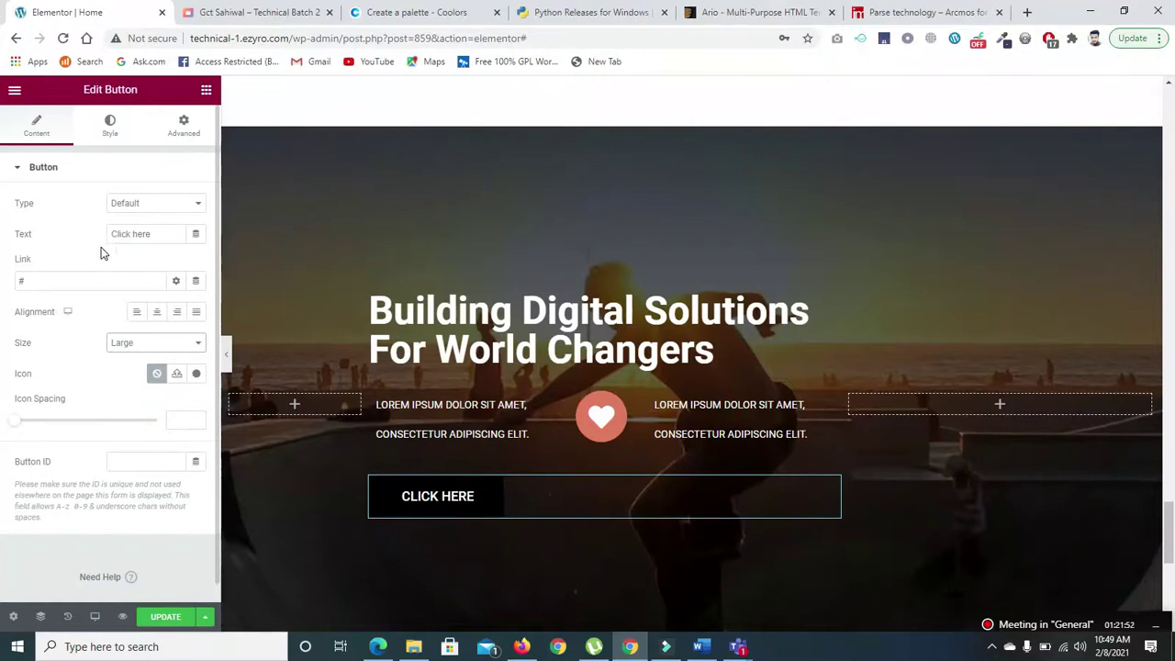
- Align the button to the right and set its type to Warning after trying Danger
{"action": "left_click", "coordinate": [176, 312]}
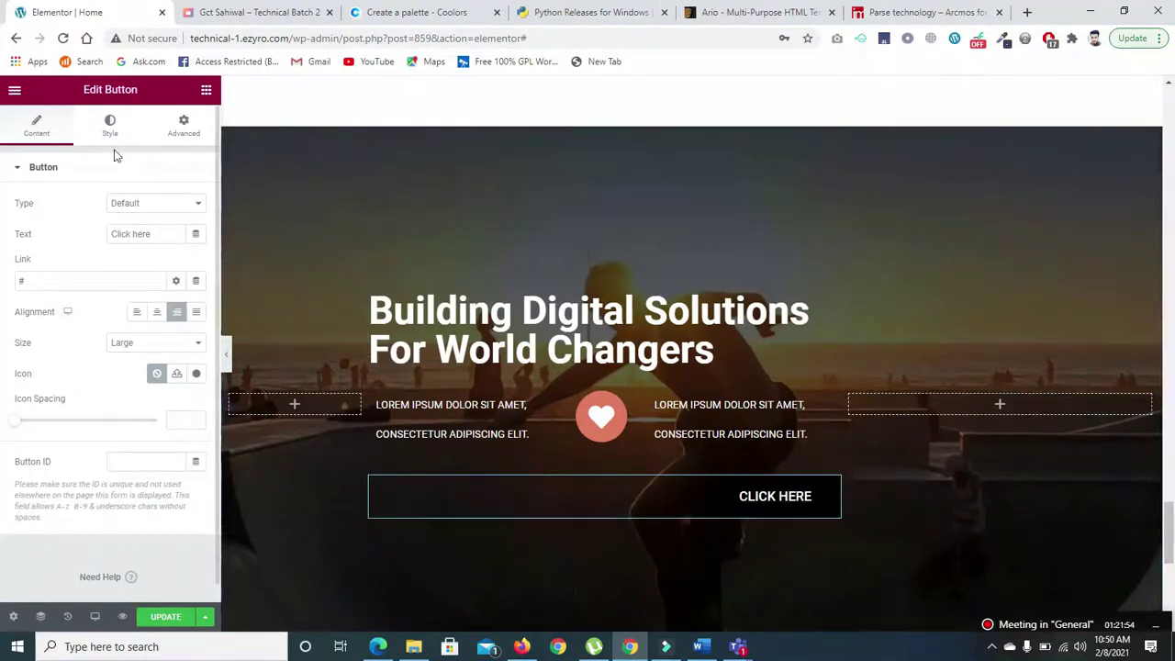
{"action": "left_click", "coordinate": [158, 202]}
{"action": "left_click", "coordinate": [157, 271]}
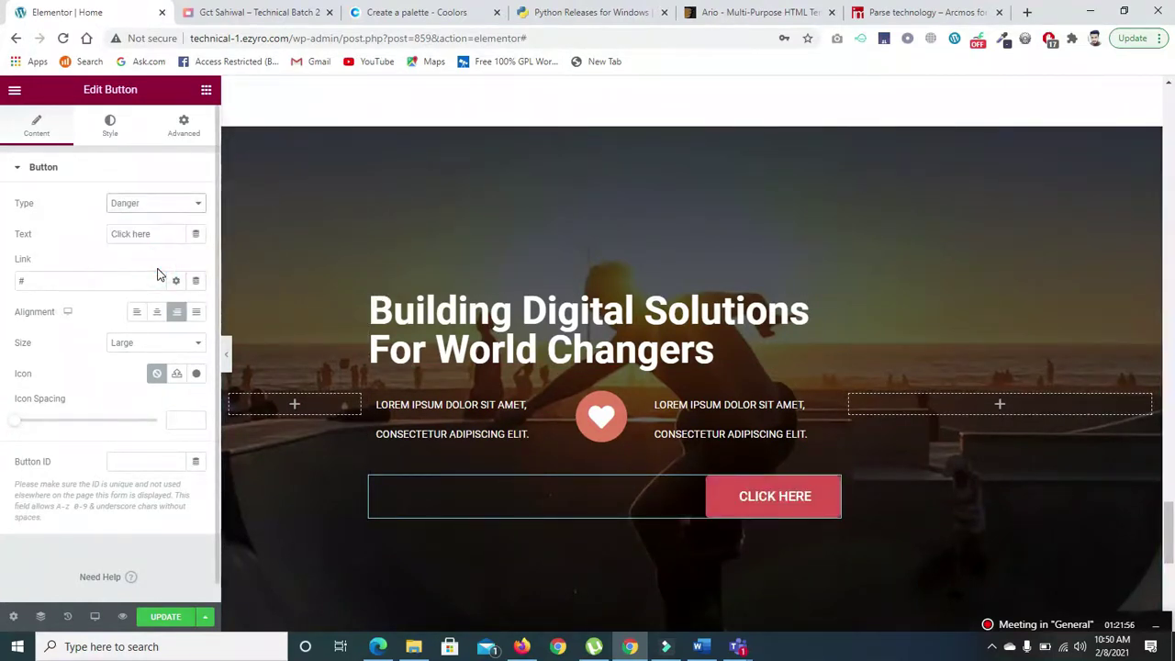
{"action": "left_click", "coordinate": [150, 203]}
{"action": "left_click", "coordinate": [150, 257]}
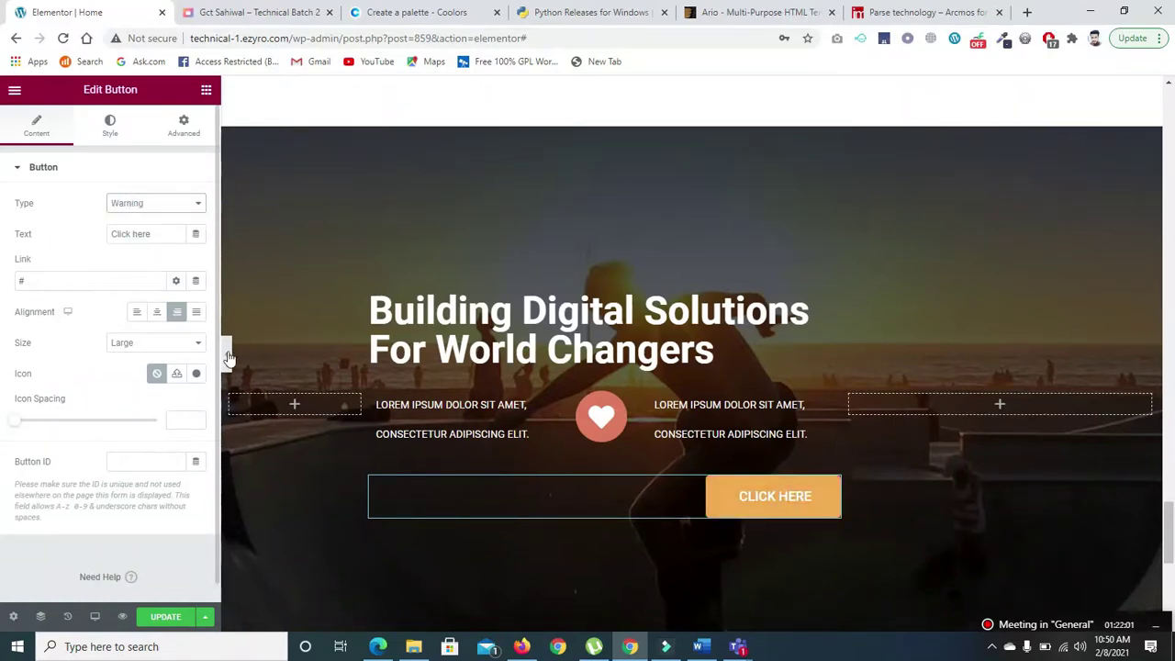
- Save the page, reload the live site and compare its hero section with the Ario template
{"action": "key", "text": "ctrl+s"}
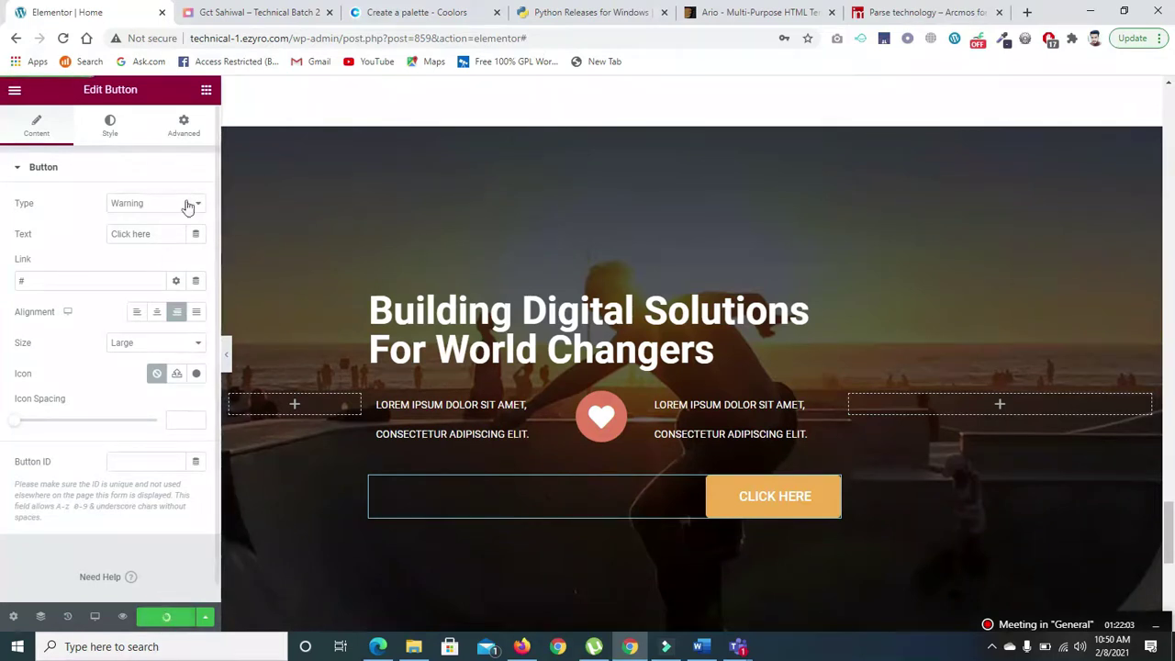
{"action": "left_click", "coordinate": [213, 14]}
{"action": "left_click", "coordinate": [63, 37]}
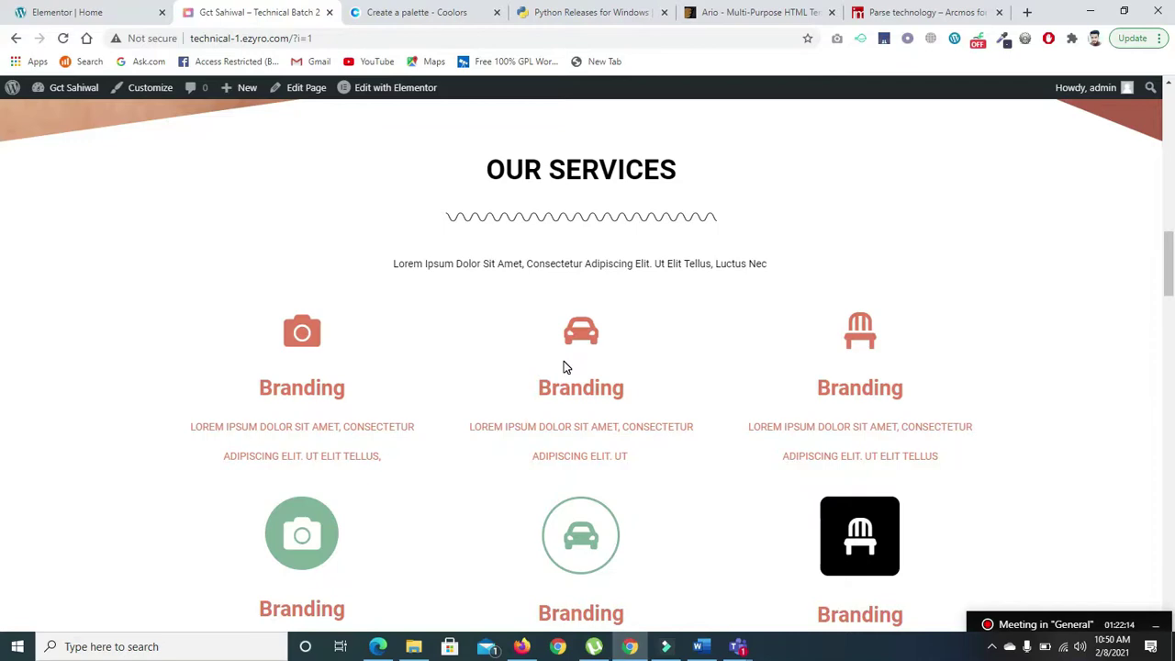
{"action": "left_click_drag", "start_coordinate": [1165, 263], "coordinate": [1169, 569]}
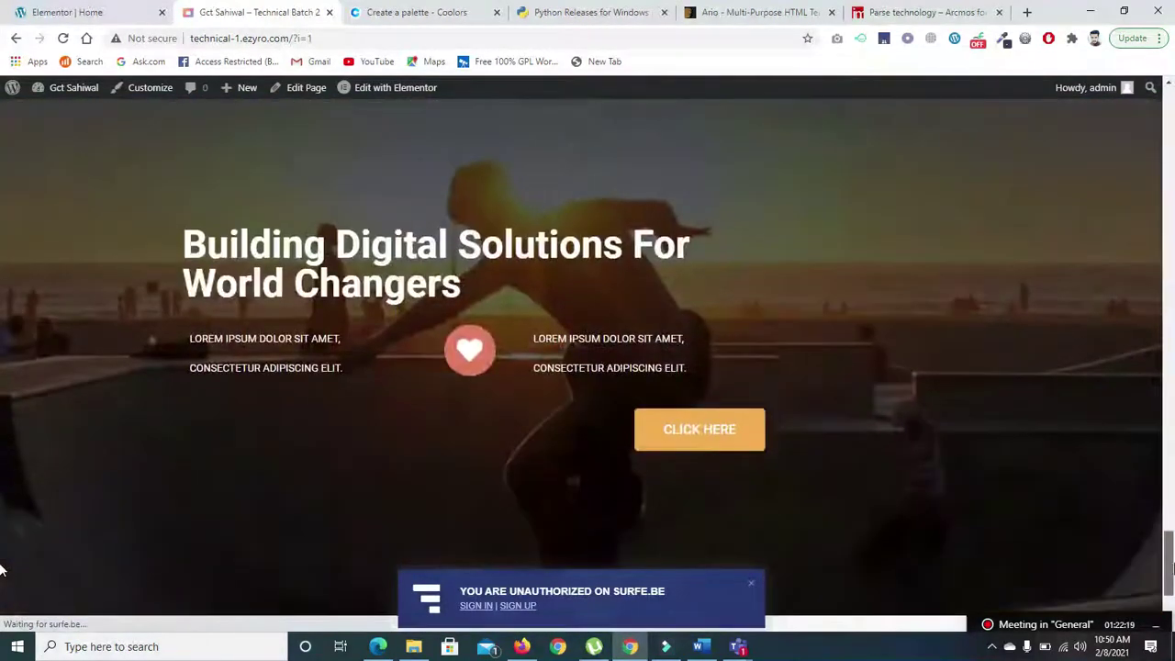
{"action": "left_click", "coordinate": [749, 583]}
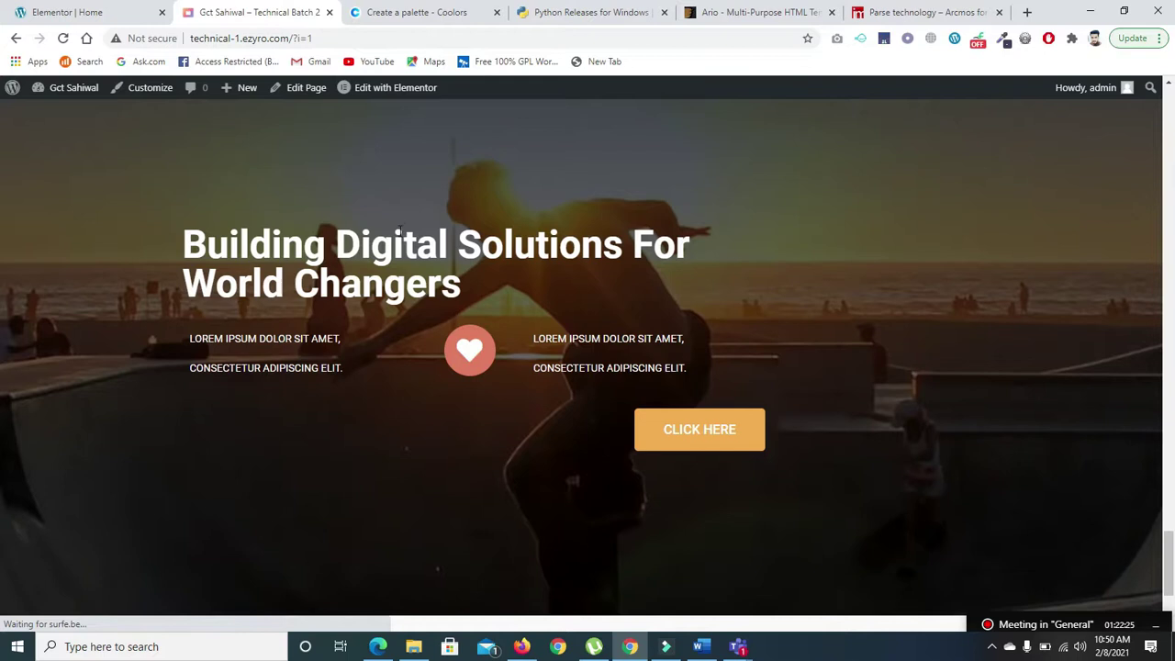
{"action": "left_click", "coordinate": [722, 20]}
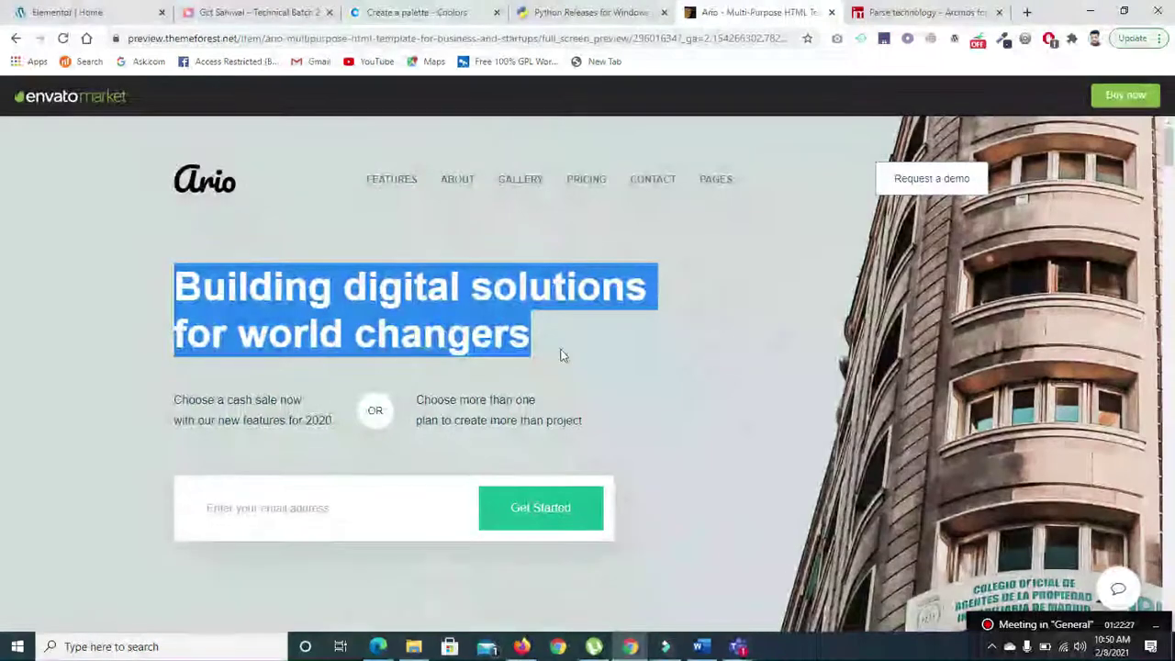
{"action": "left_click", "coordinate": [104, 10]}
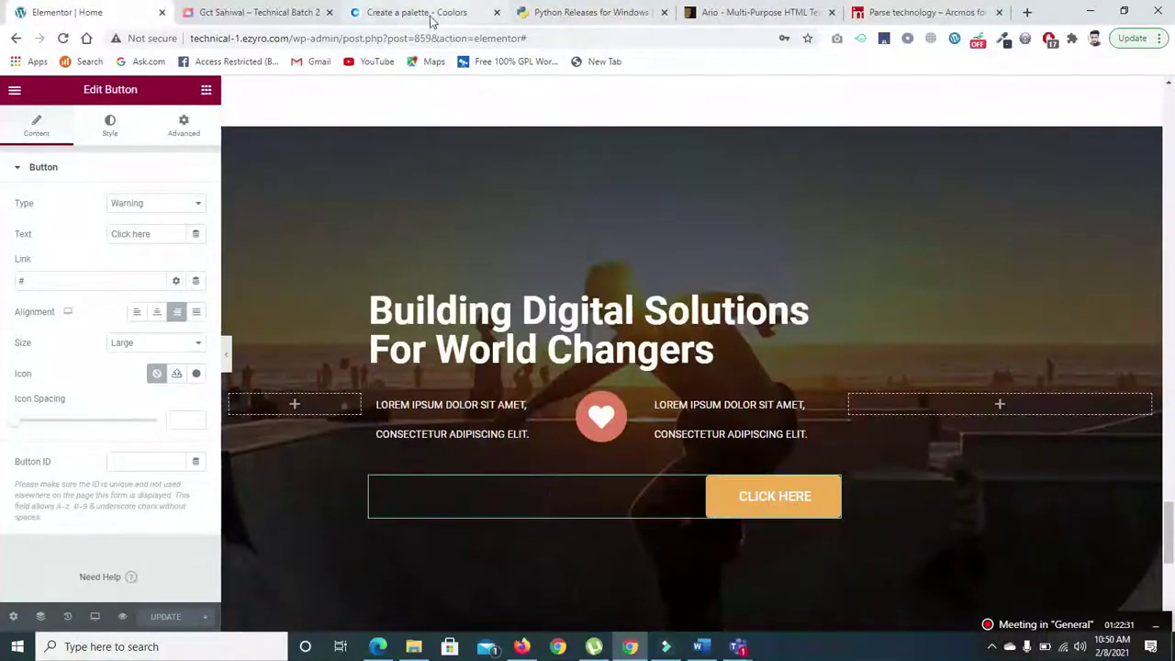
- Narrow the heart icon's inner column slightly by adjusting both of its borders
{"action": "left_click", "coordinate": [555, 428]}
{"action": "left_click_drag", "start_coordinate": [555, 427], "coordinate": [560, 435]}
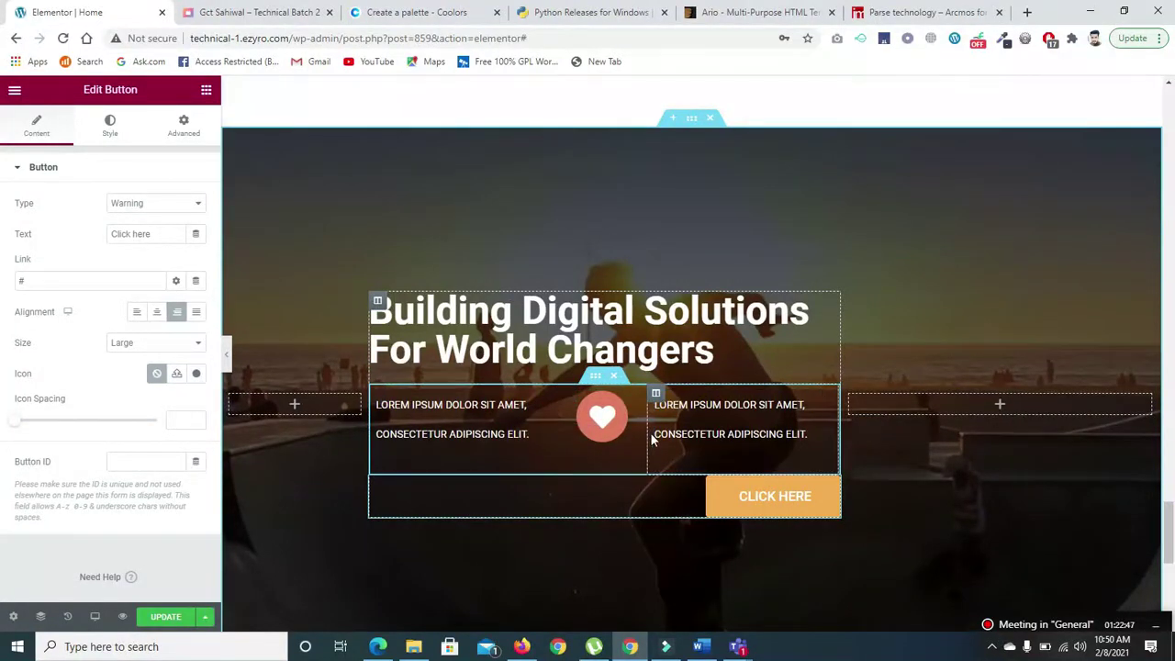
{"action": "left_click_drag", "start_coordinate": [648, 439], "coordinate": [645, 440]}
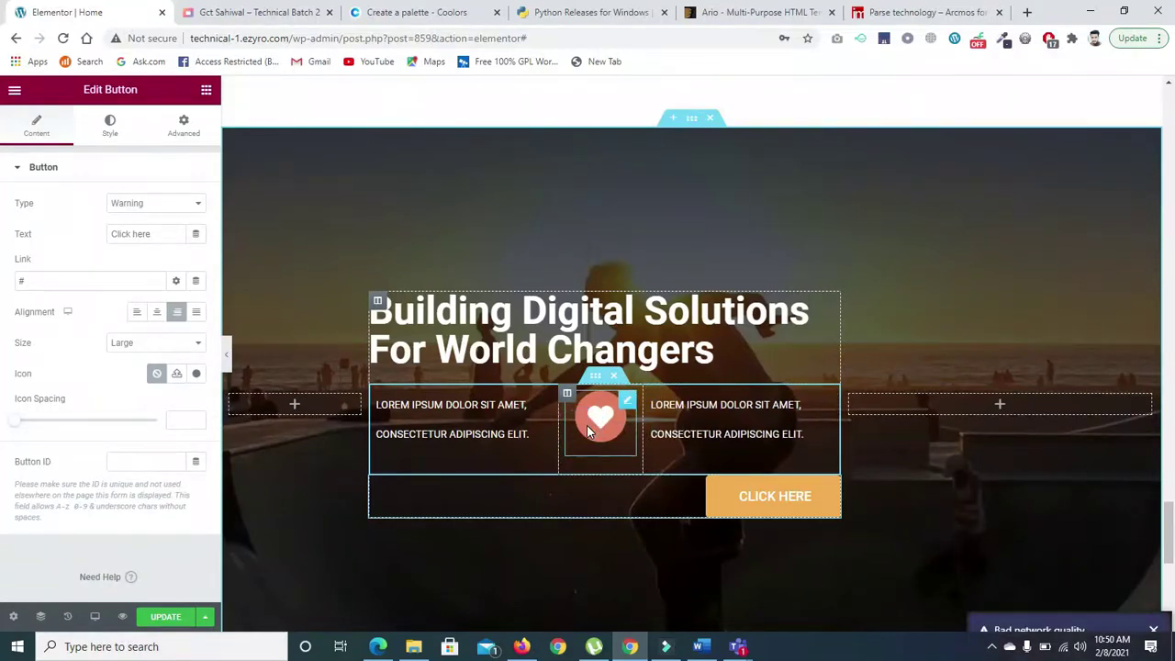
- Try left alignment for the heart icon and return it to center
{"action": "left_click", "coordinate": [586, 425]}
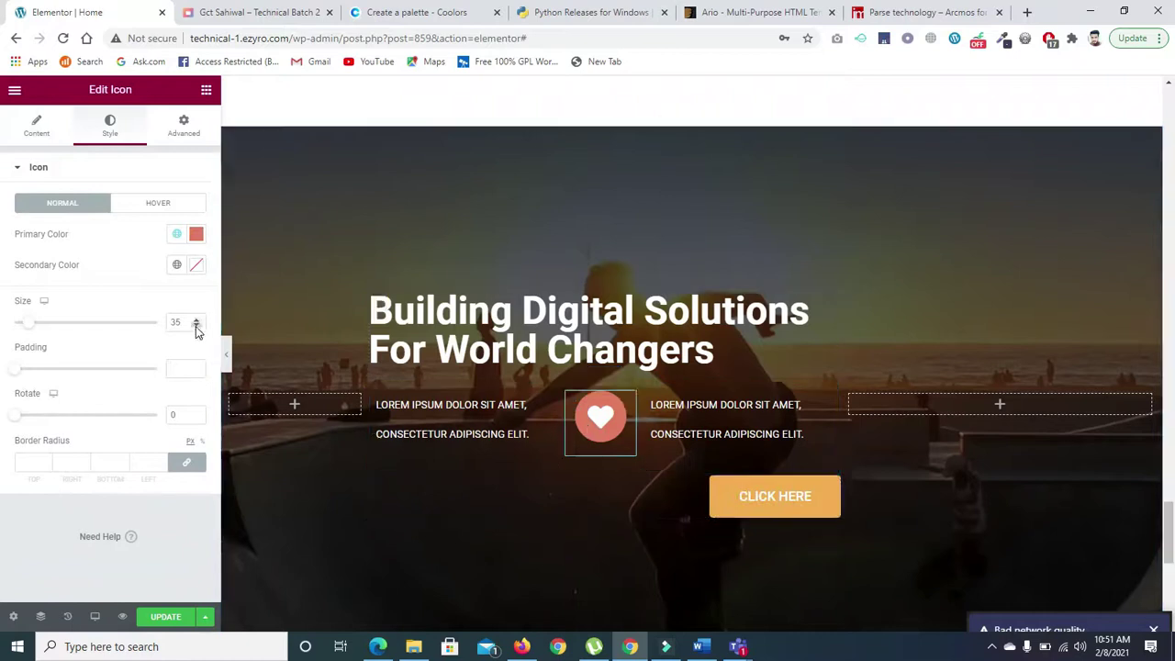
{"action": "left_click", "coordinate": [37, 125]}
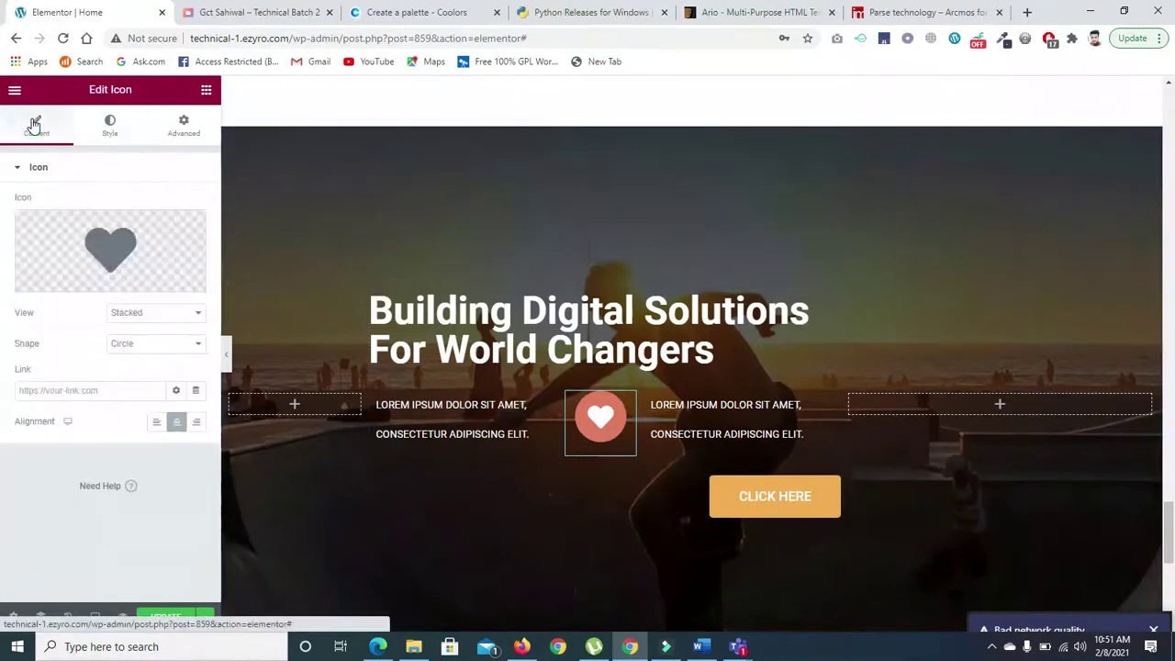
{"action": "left_click", "coordinate": [157, 426]}
{"action": "left_click", "coordinate": [177, 427]}
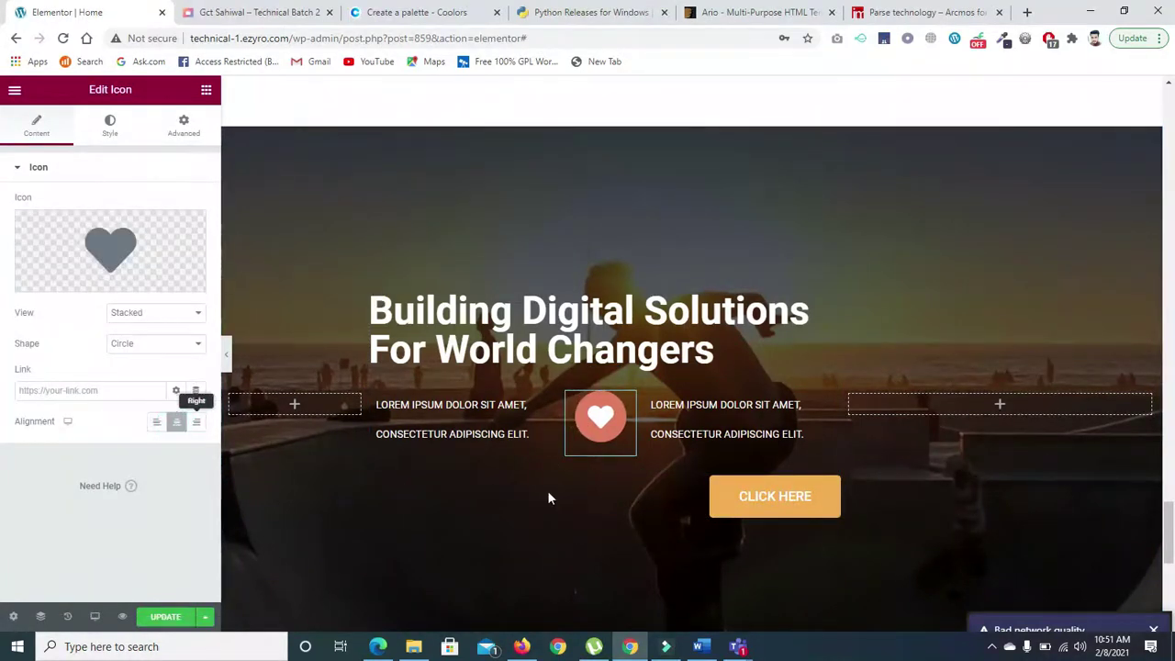
- Update the page and reload the live site to check the column spacing around the heart icon
{"action": "left_click", "coordinate": [167, 617]}
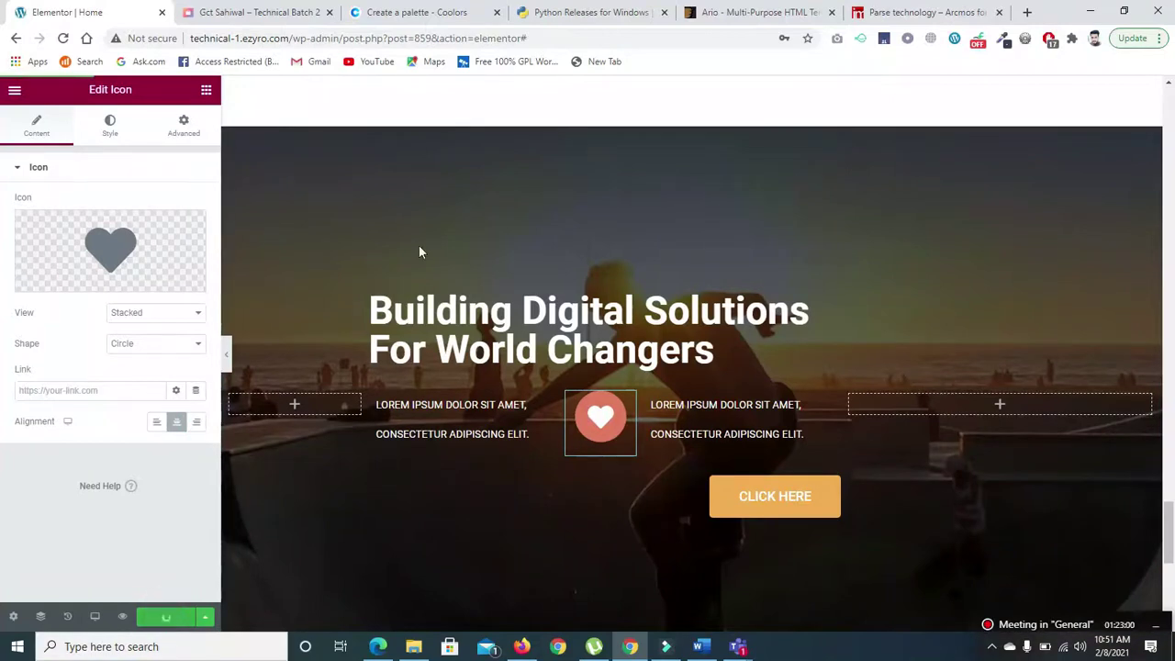
{"action": "left_click", "coordinate": [264, 12]}
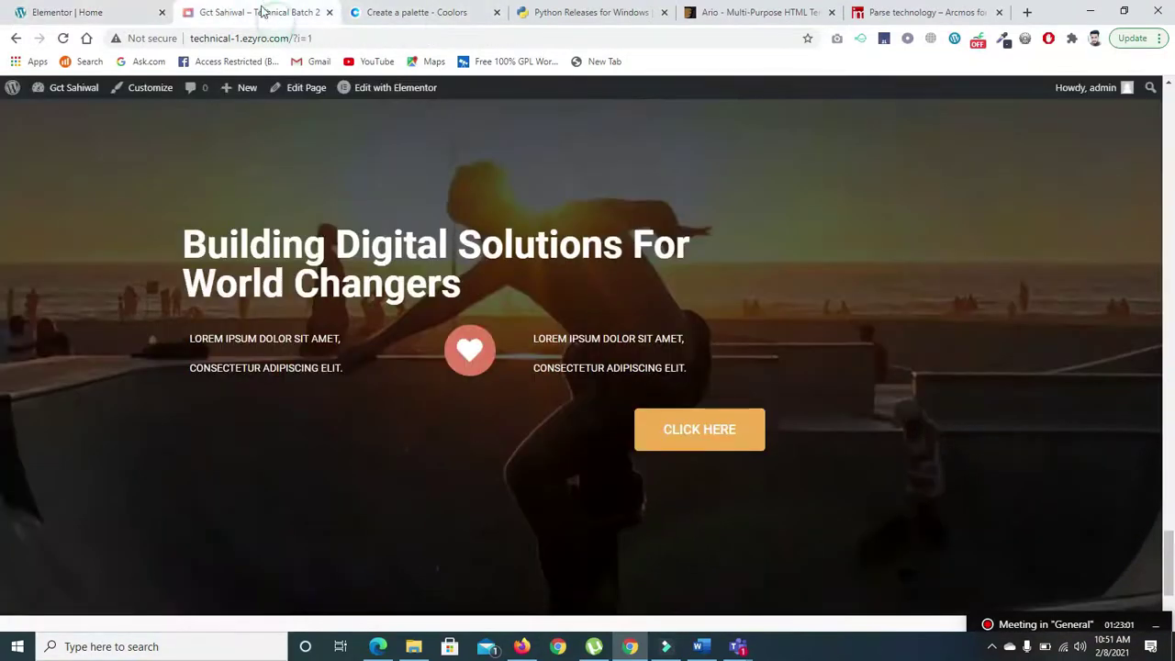
{"action": "left_click", "coordinate": [63, 38]}
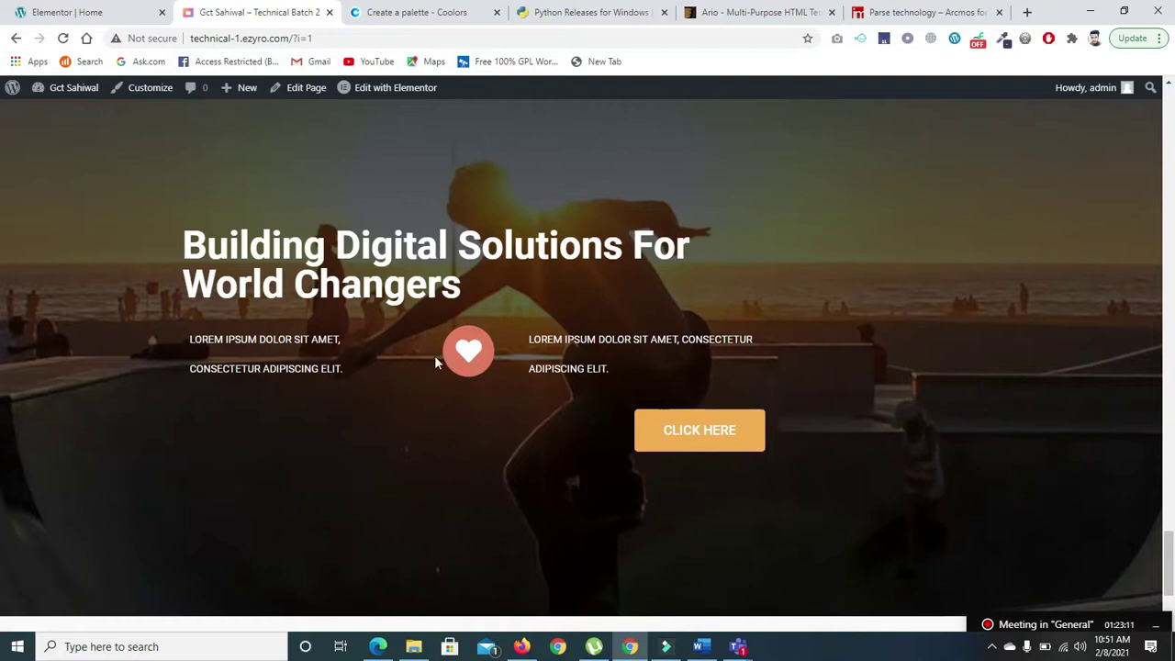
- Align the heart icon to the left within its column and publish the change to the reloaded live site
{"action": "left_click", "coordinate": [92, 13]}
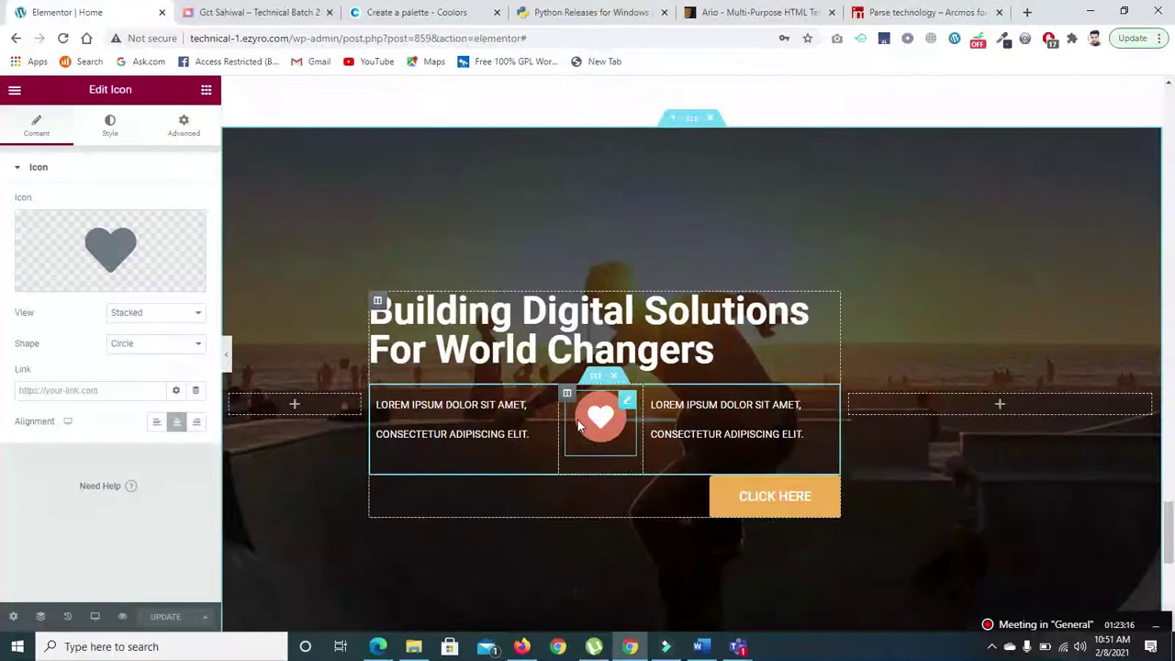
{"action": "left_click", "coordinate": [158, 421]}
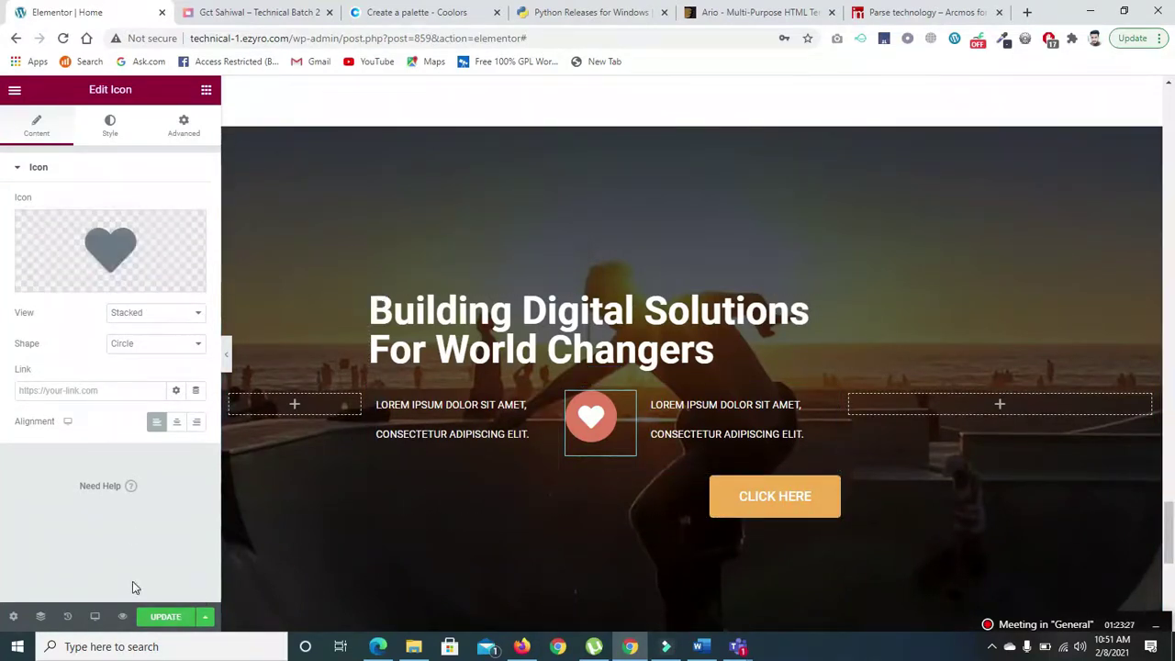
{"action": "left_click", "coordinate": [163, 616]}
{"action": "left_click", "coordinate": [250, 11]}
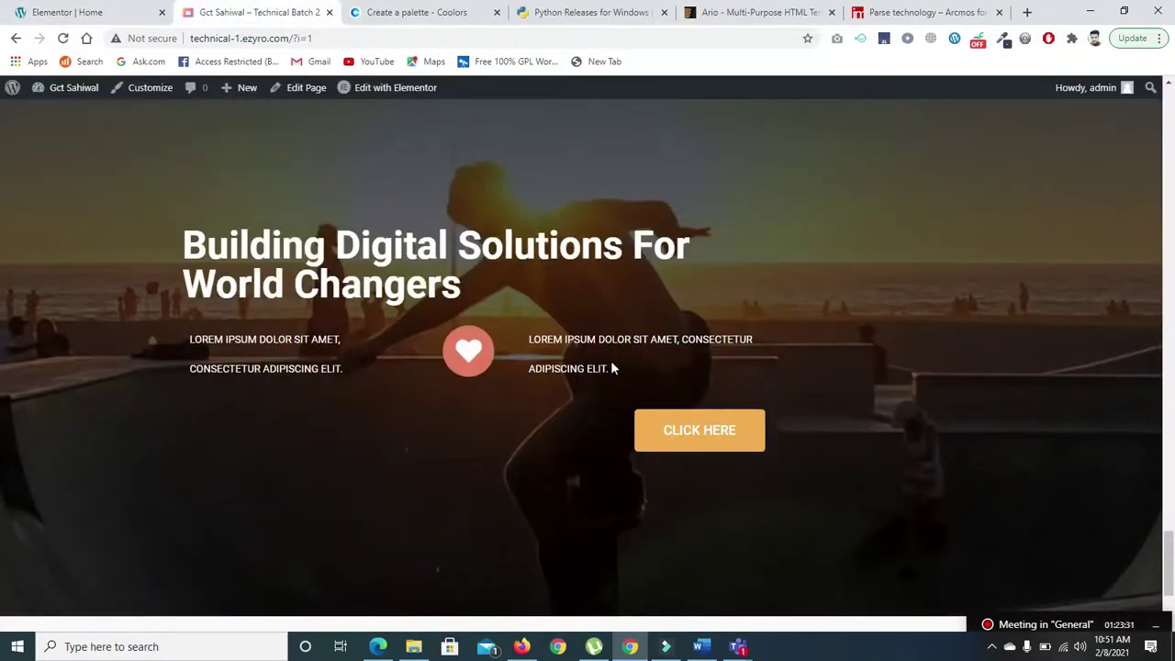
{"action": "left_click", "coordinate": [62, 38]}
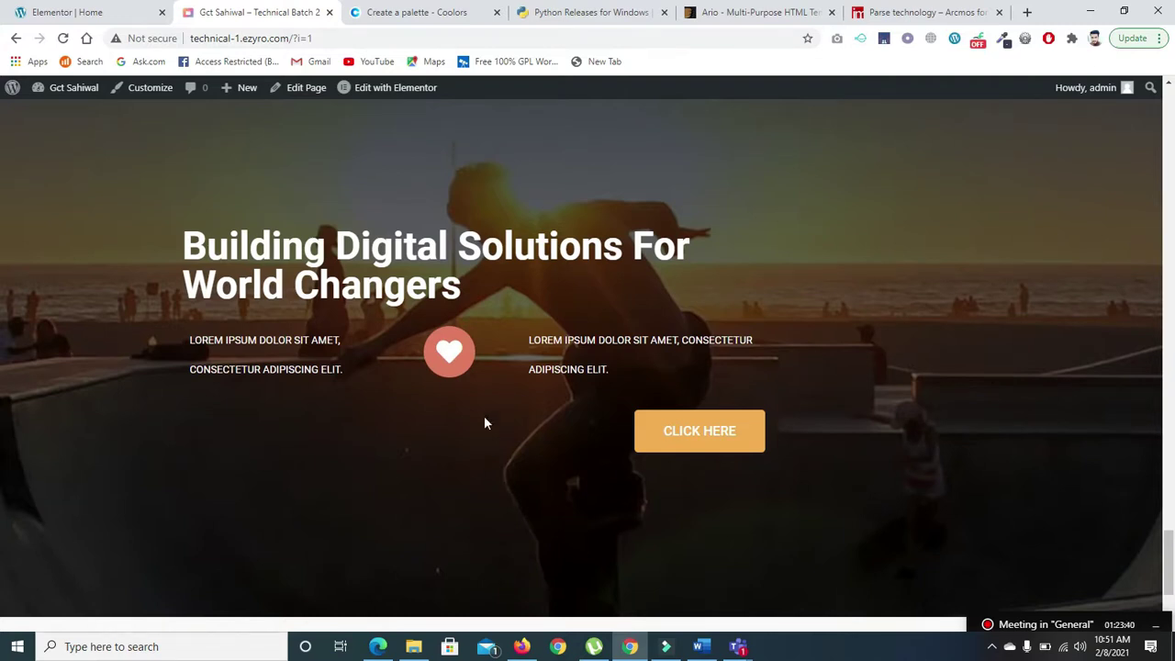
- Compare the live hero section with the Ario template and look through the template's sections further down the page
{"action": "left_click", "coordinate": [729, 22]}
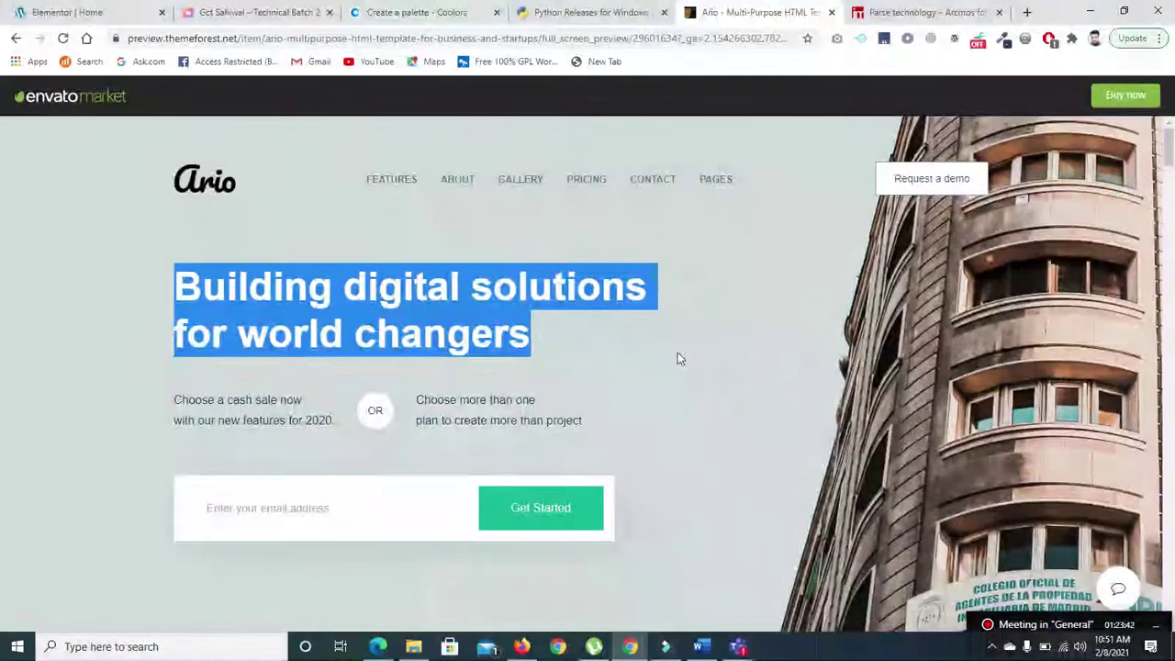
{"action": "left_click", "coordinate": [679, 359]}
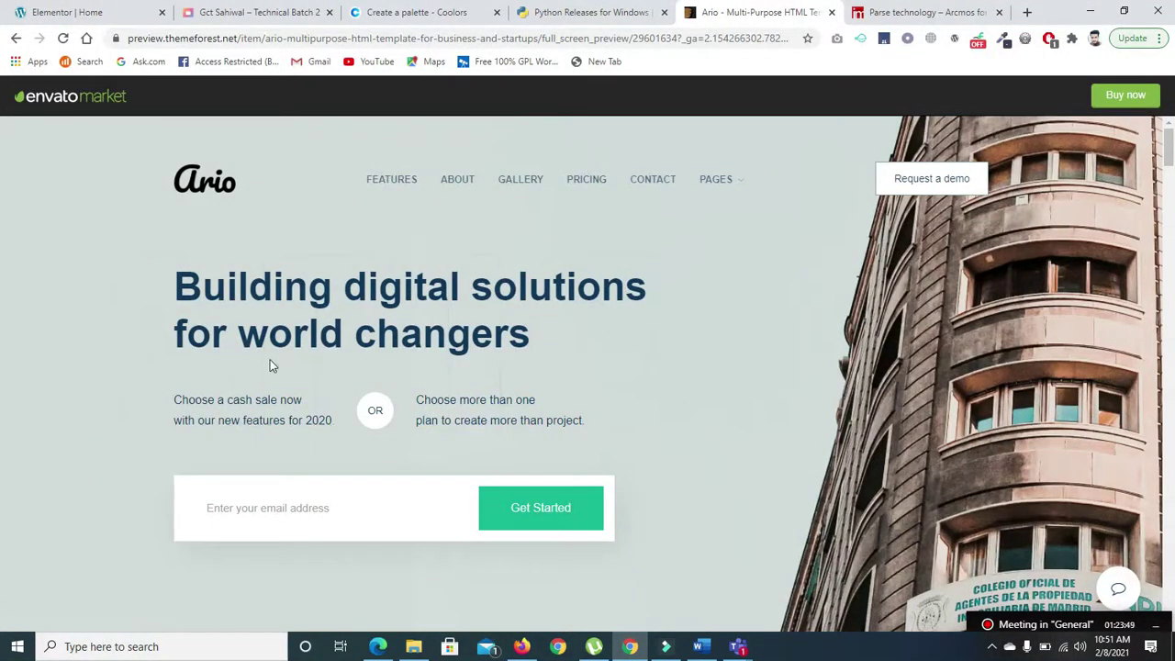
{"action": "left_click", "coordinate": [234, 12]}
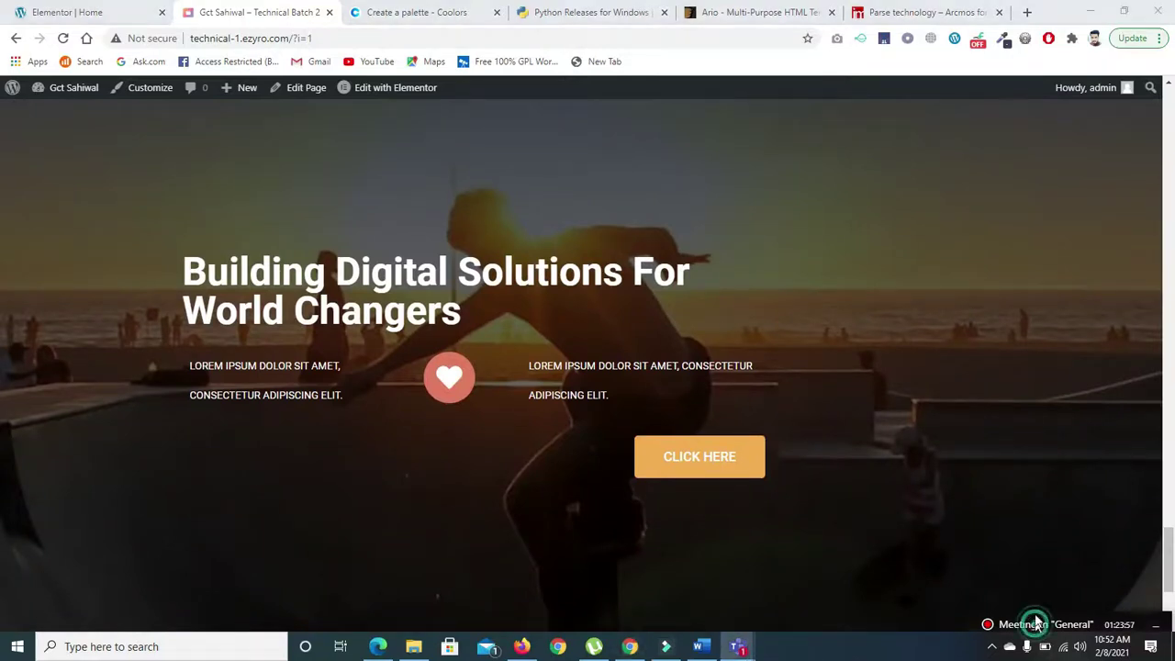
{"action": "mouse_move", "coordinate": [1039, 622]}
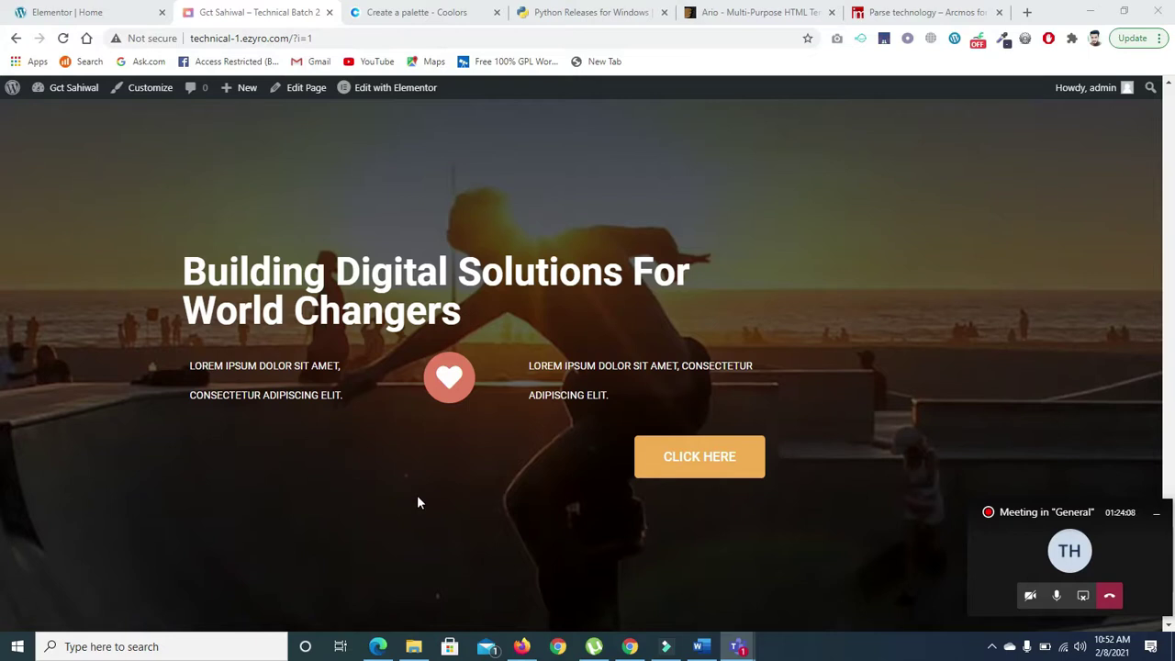
{"action": "left_click", "coordinate": [712, 16]}
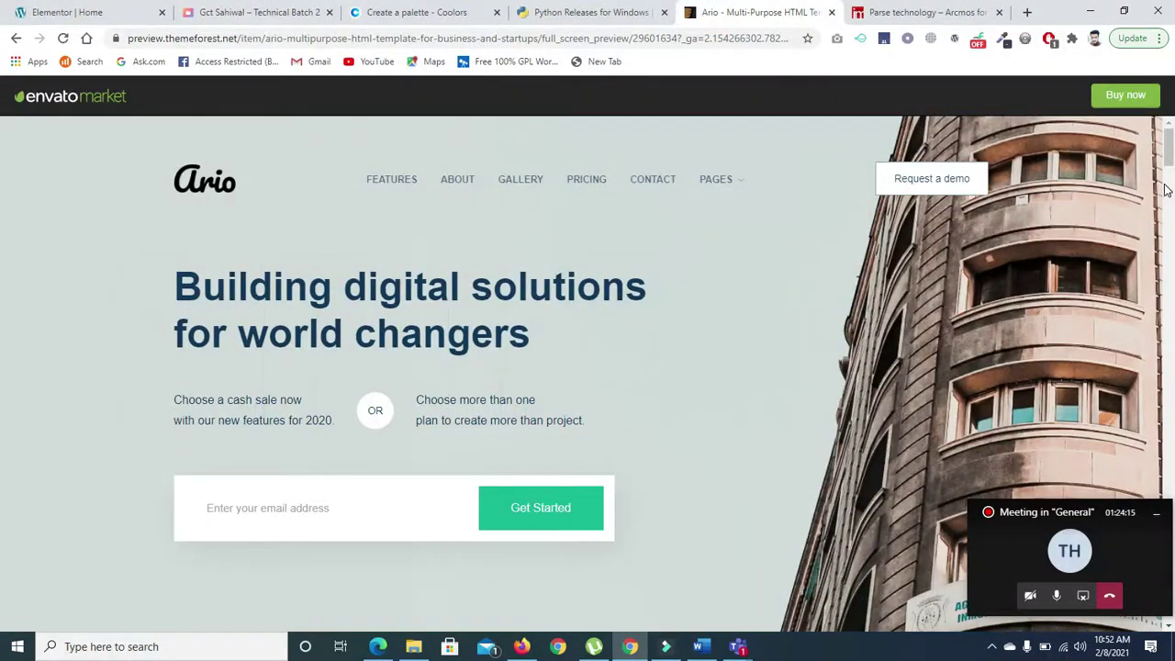
{"action": "scroll", "coordinate": [3, 183], "scroll_direction": "down", "scroll_amount": 4}
{"action": "scroll", "coordinate": [3, 188], "scroll_direction": "down", "scroll_amount": 2}
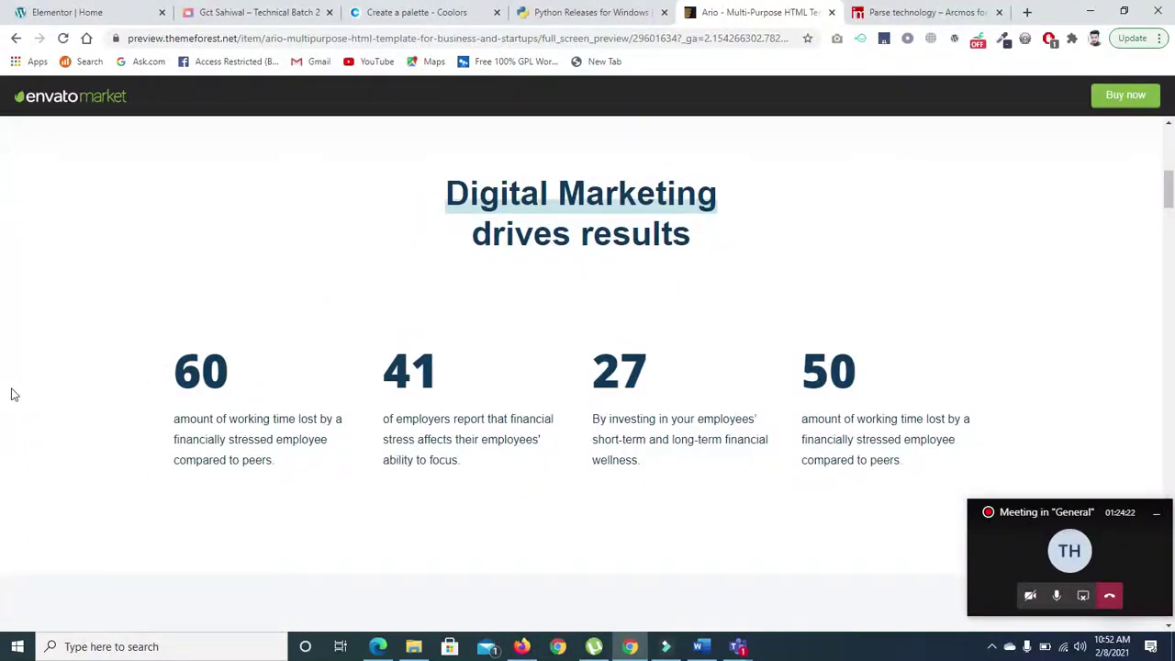
{"action": "scroll", "coordinate": [2, 239], "scroll_direction": "down", "scroll_amount": 5}
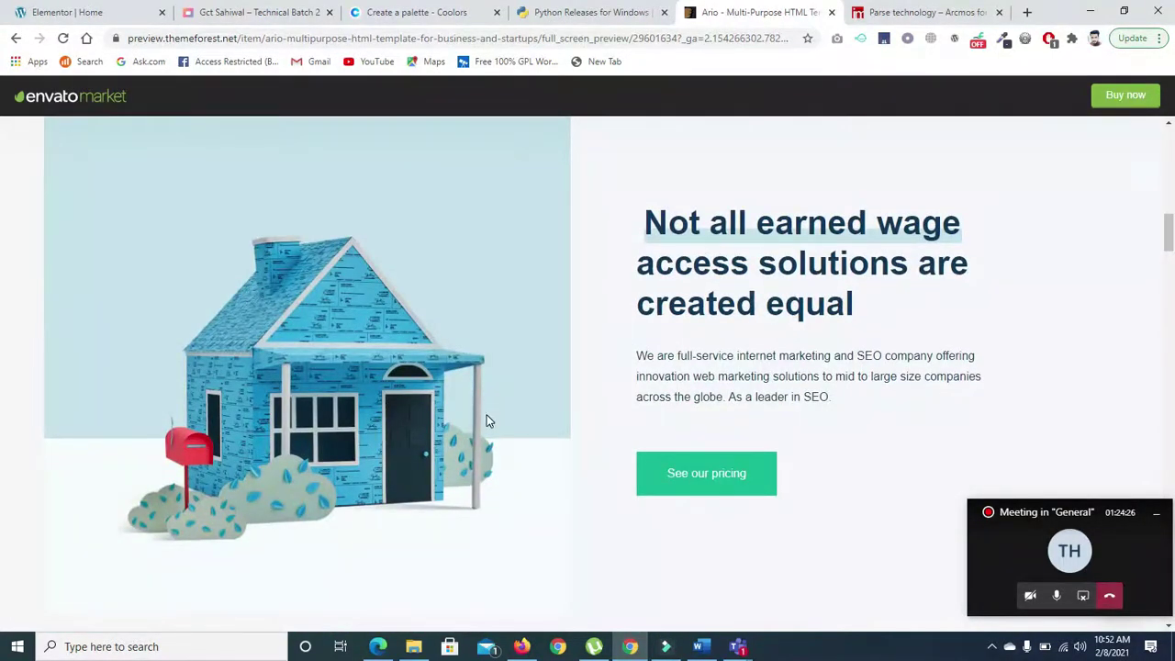
{"action": "left_click_drag", "start_coordinate": [1165, 243], "coordinate": [1167, 316]}
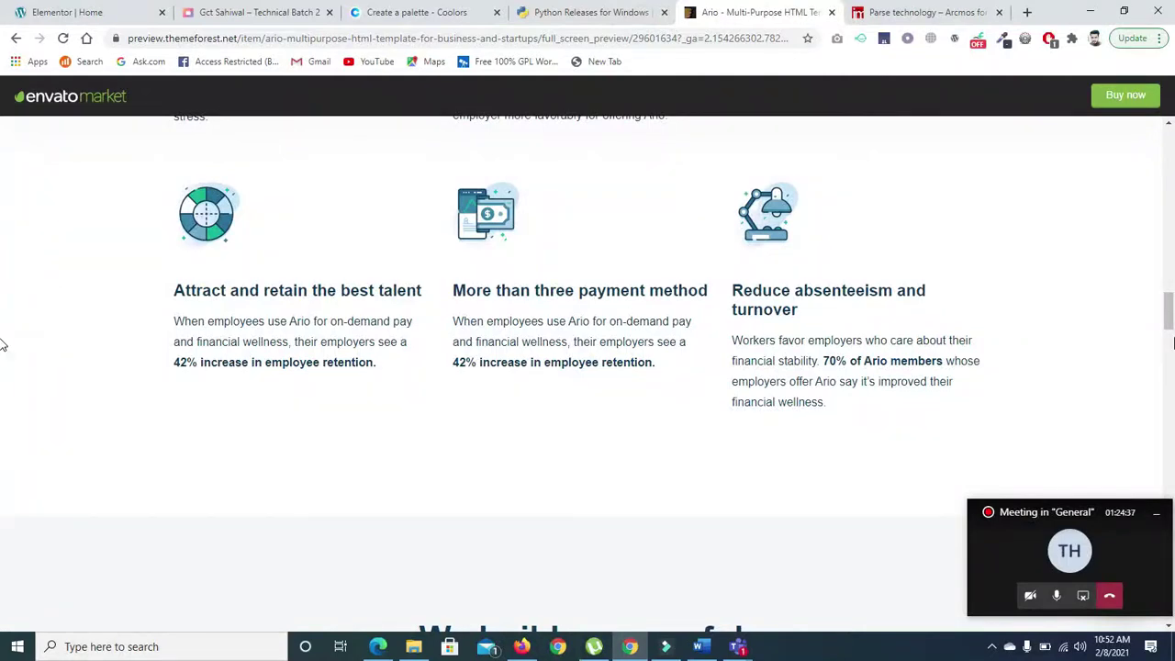
{"action": "left_click_drag", "start_coordinate": [1169, 325], "coordinate": [1169, 165]}
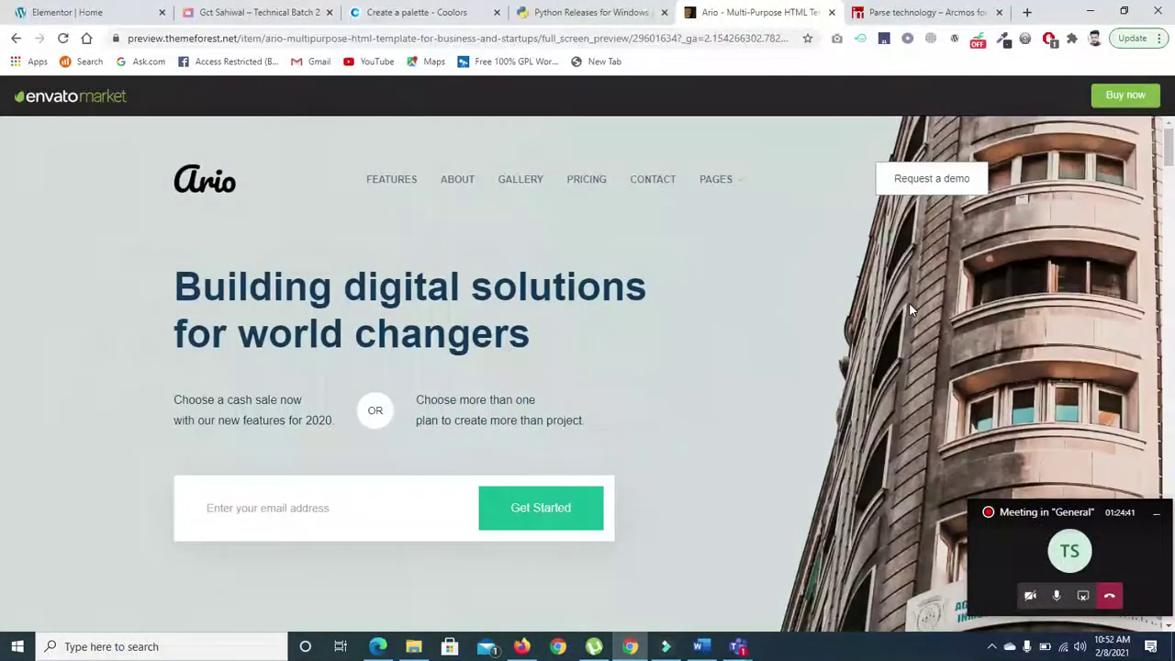